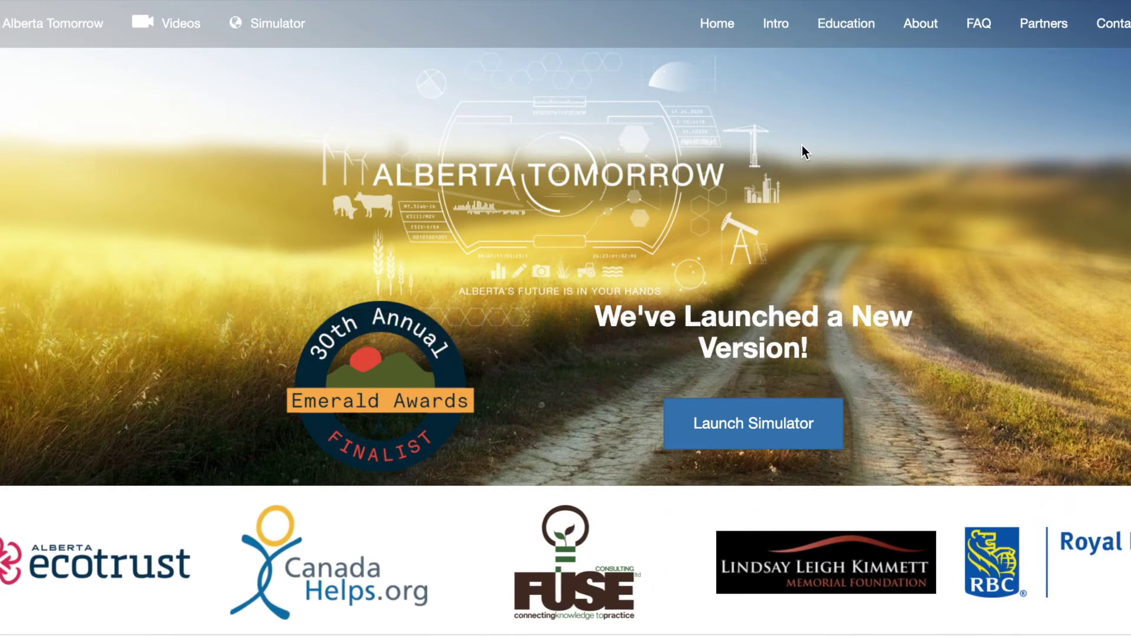
Launch the Alberta Tomorrow simulator from the home page and open its Teacher Resources.
scroll(802, 145, "down", 2)
left_click(770, 326)
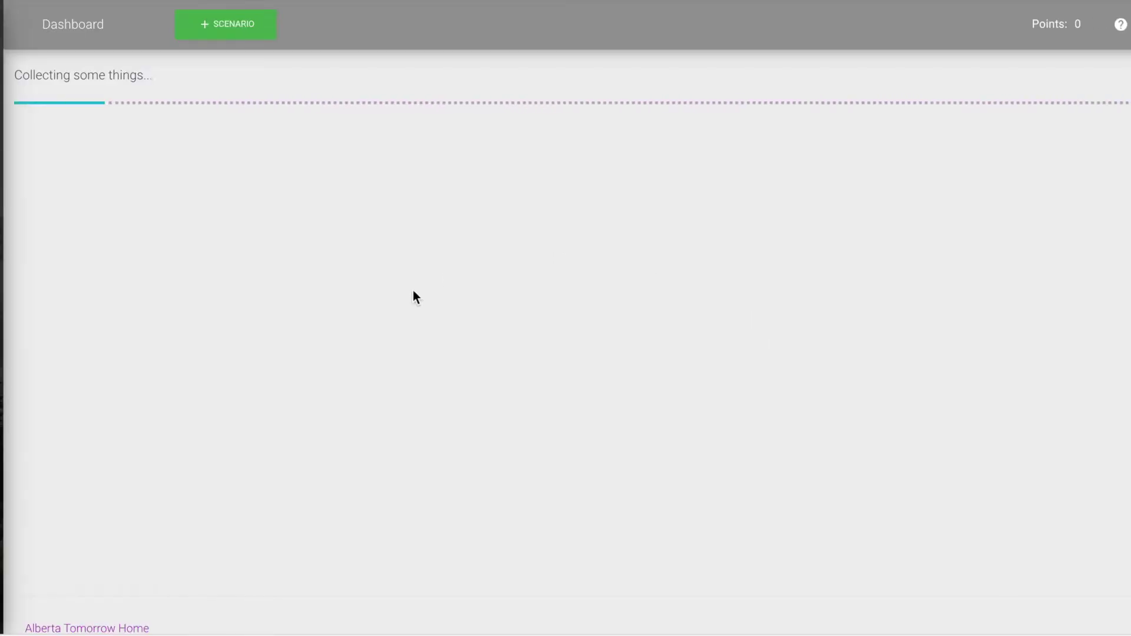
mouse_move(2, 212)
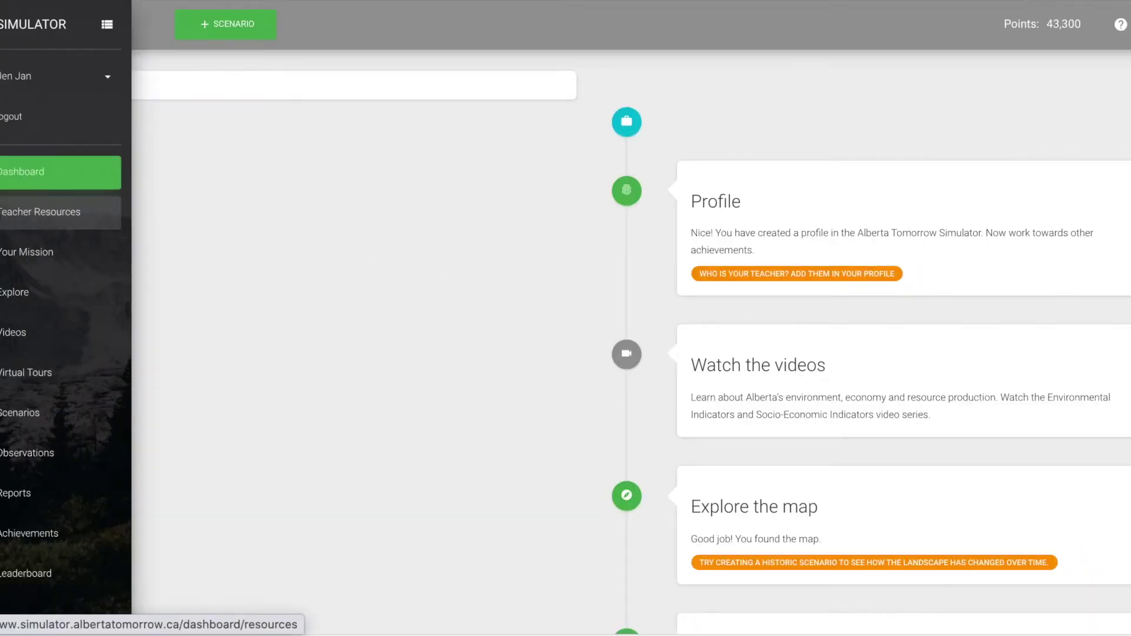
left_click(37, 222)
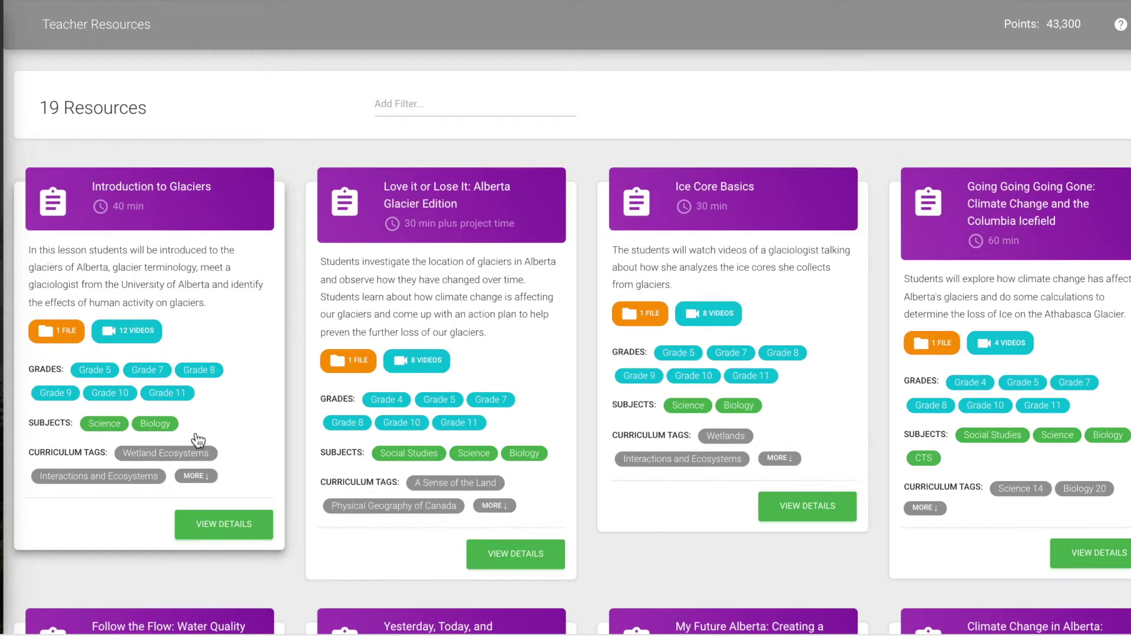
Open the details of the Introduction to Glaciers lesson and review its learning outcomes, files and videos.
left_click(224, 542)
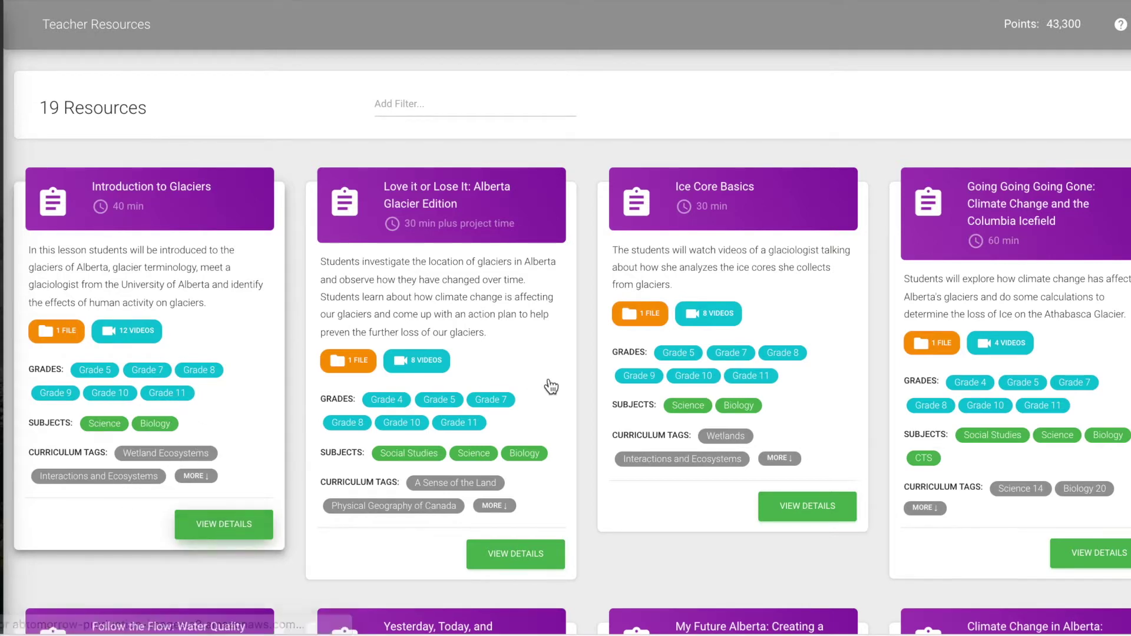
scroll(551, 384, "down", 3)
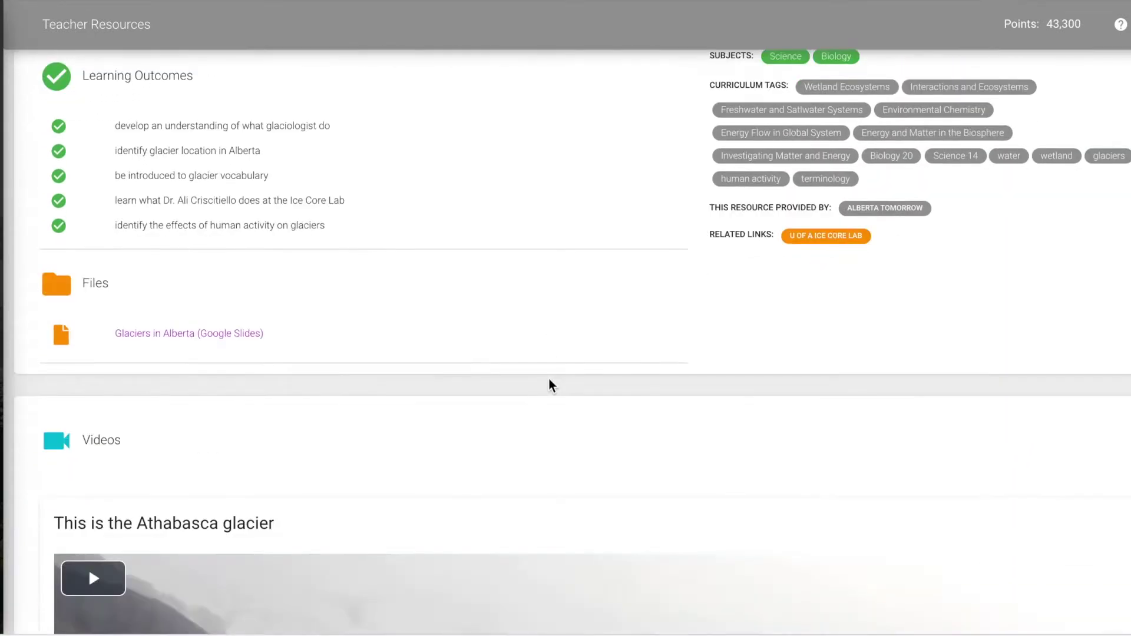
scroll(115, 436, "down", 5)
scroll(118, 437, "up", 8)
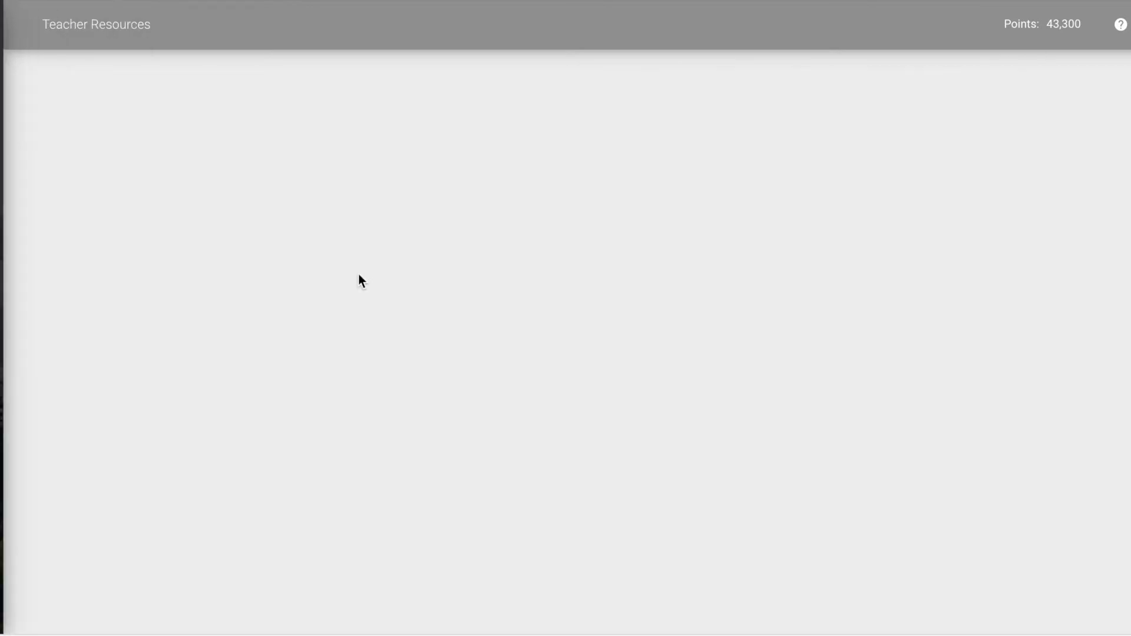
Browse the full list of teacher resources, checking each lesson's topic, grades, subjects and curriculum tags.
scroll(342, 297, "down", 2)
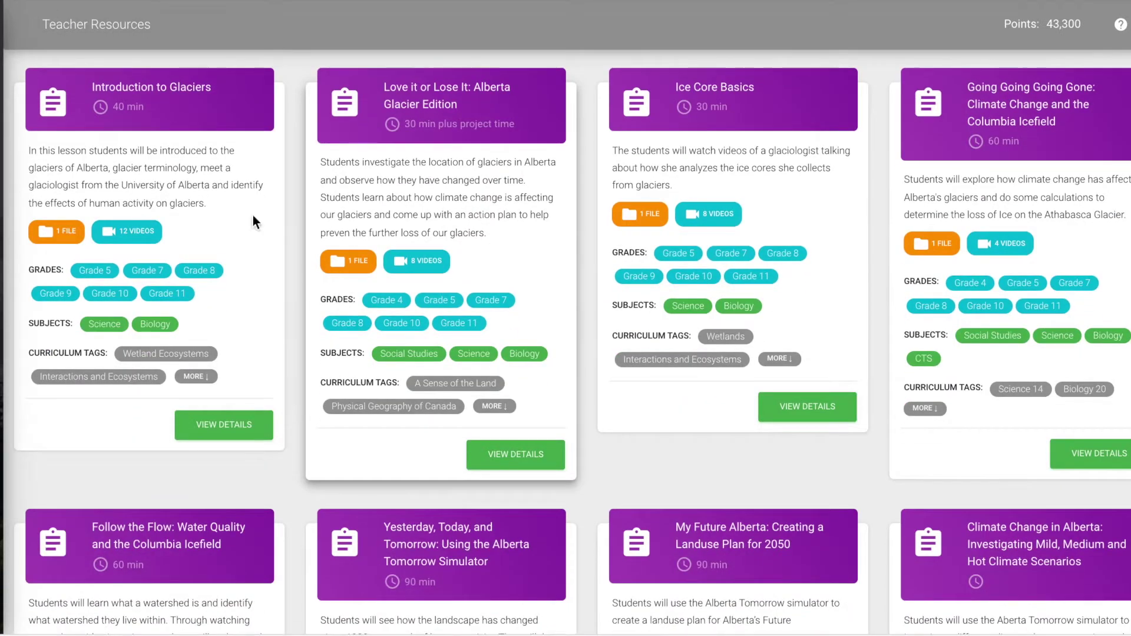
scroll(789, 142, "down", 5)
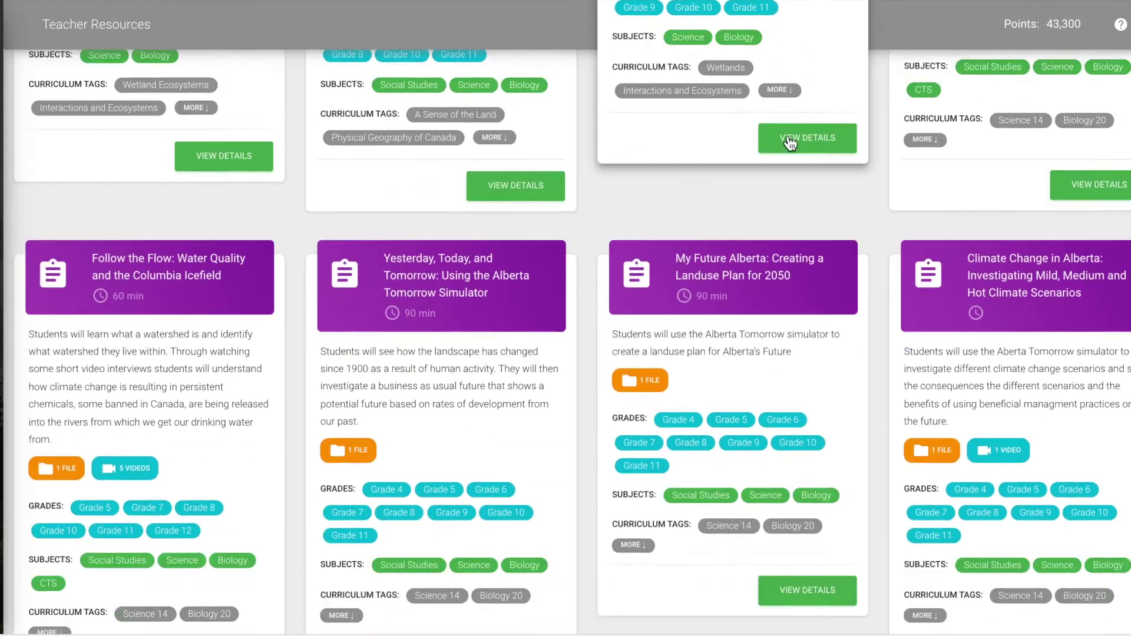
scroll(789, 143, "down", 3)
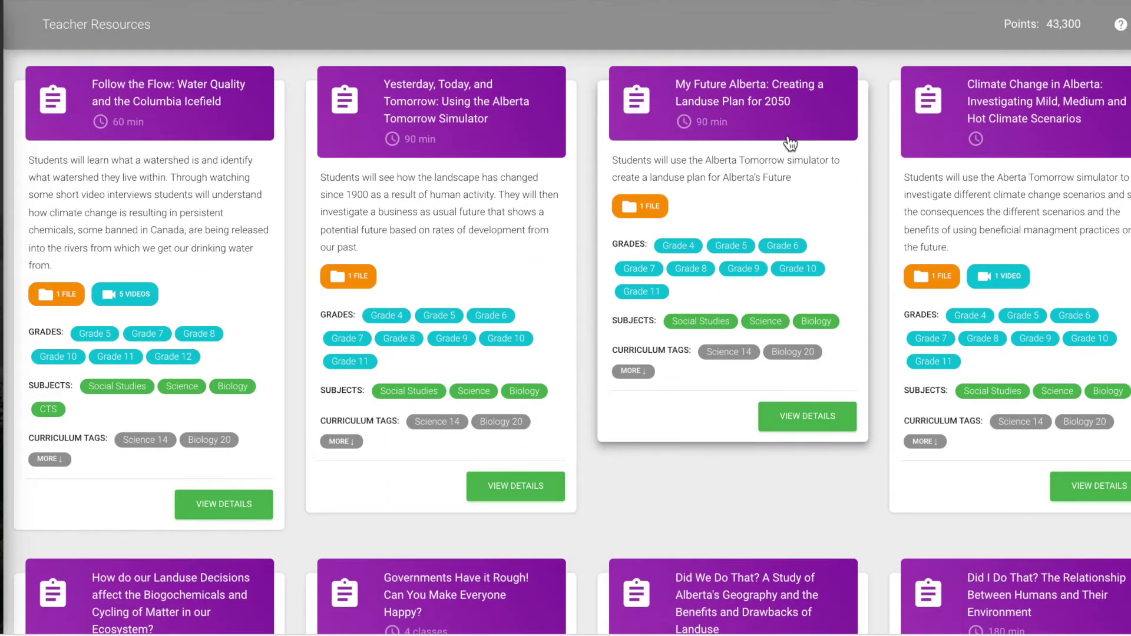
scroll(790, 143, "down", 2)
scroll(790, 144, "up", 2)
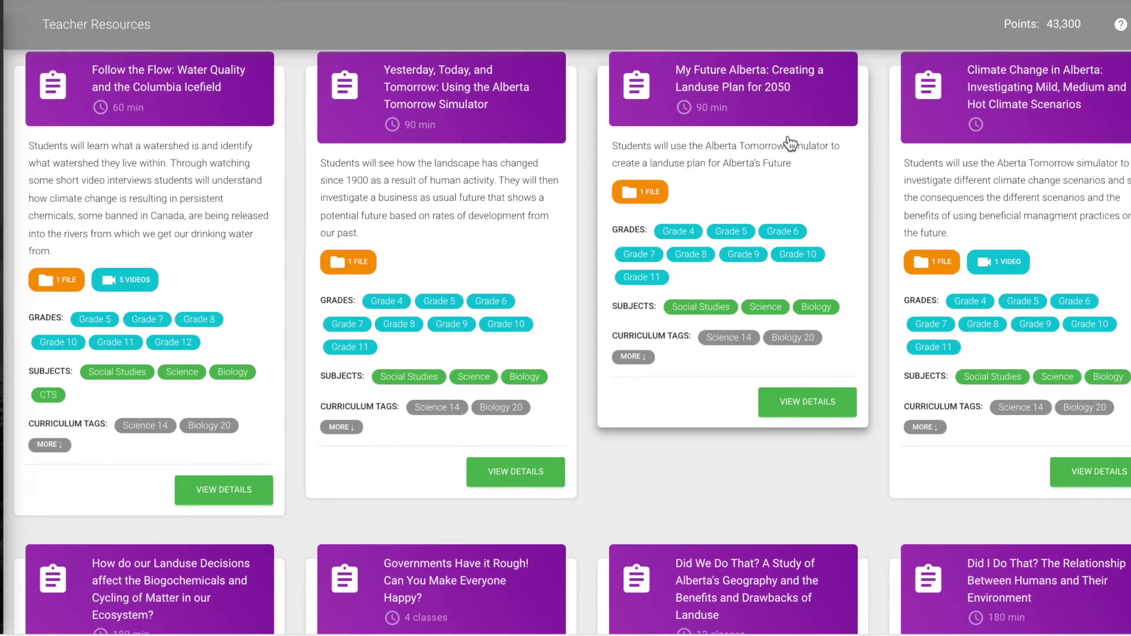
scroll(764, 277, "down", 6)
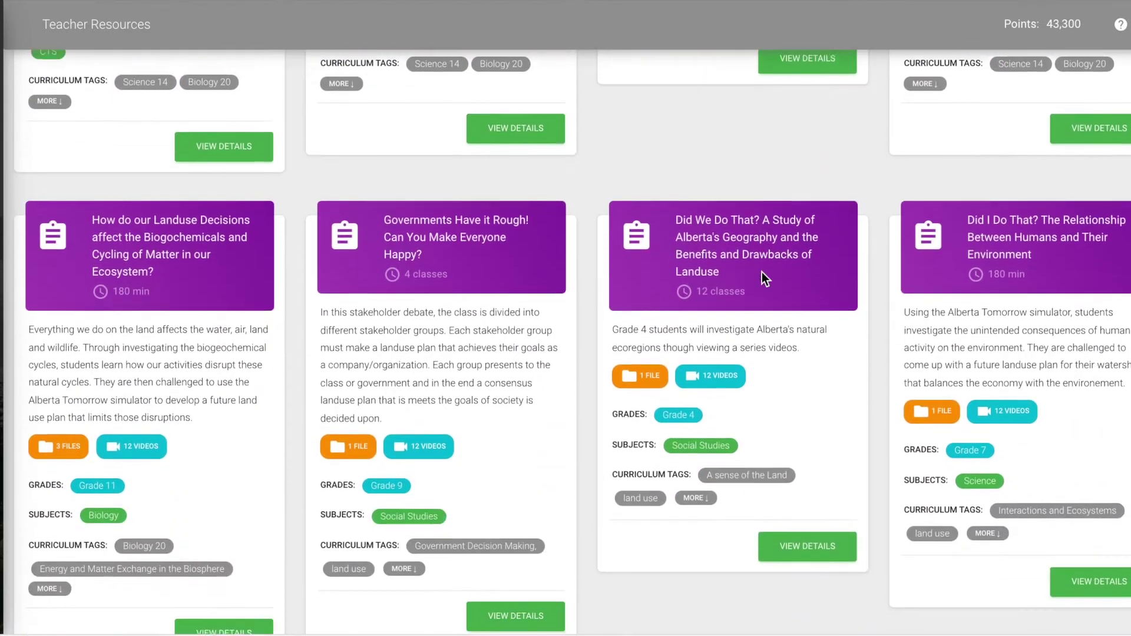
scroll(762, 273, "down", 2)
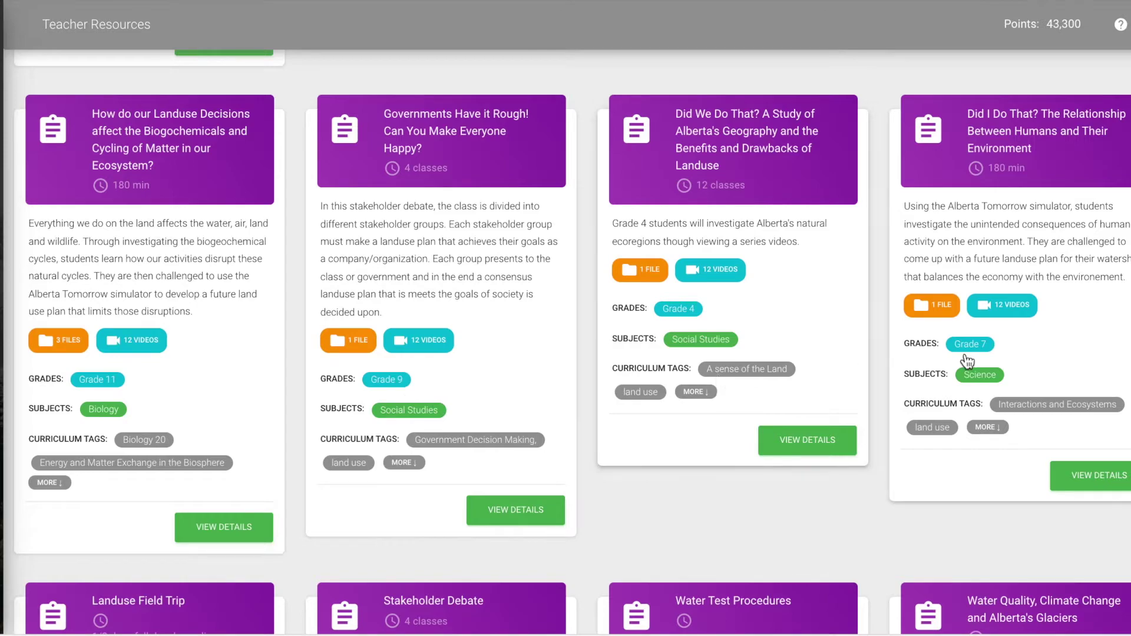
scroll(1002, 370, "down", 1)
scroll(1002, 370, "down", 7)
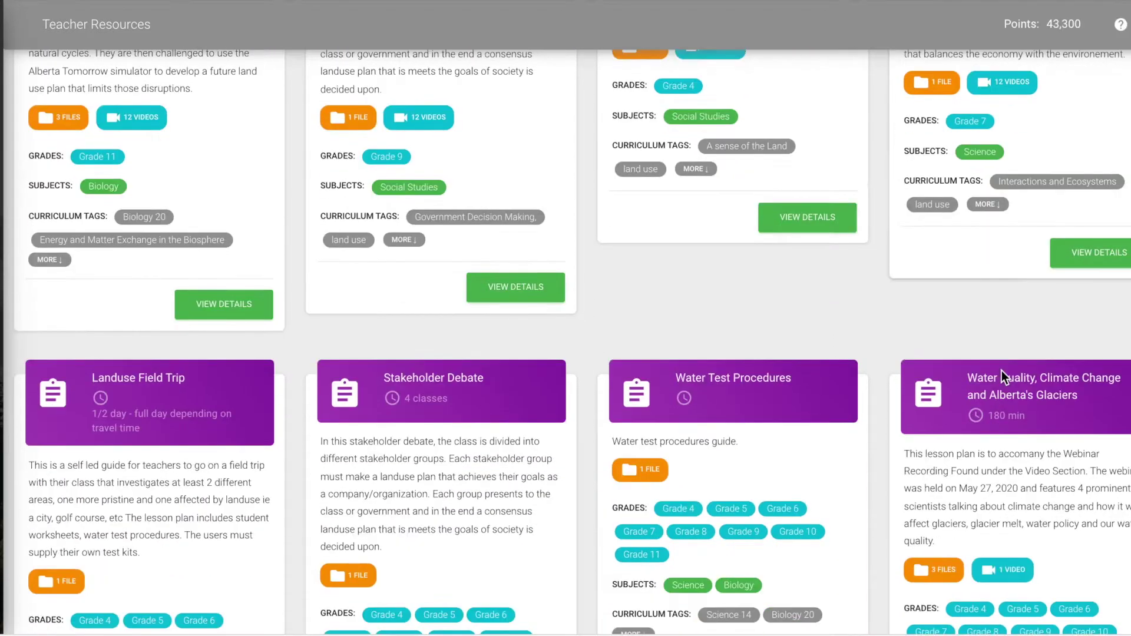
scroll(712, 389, "down", 13)
scroll(712, 389, "up", 5)
scroll(712, 389, "up", 8)
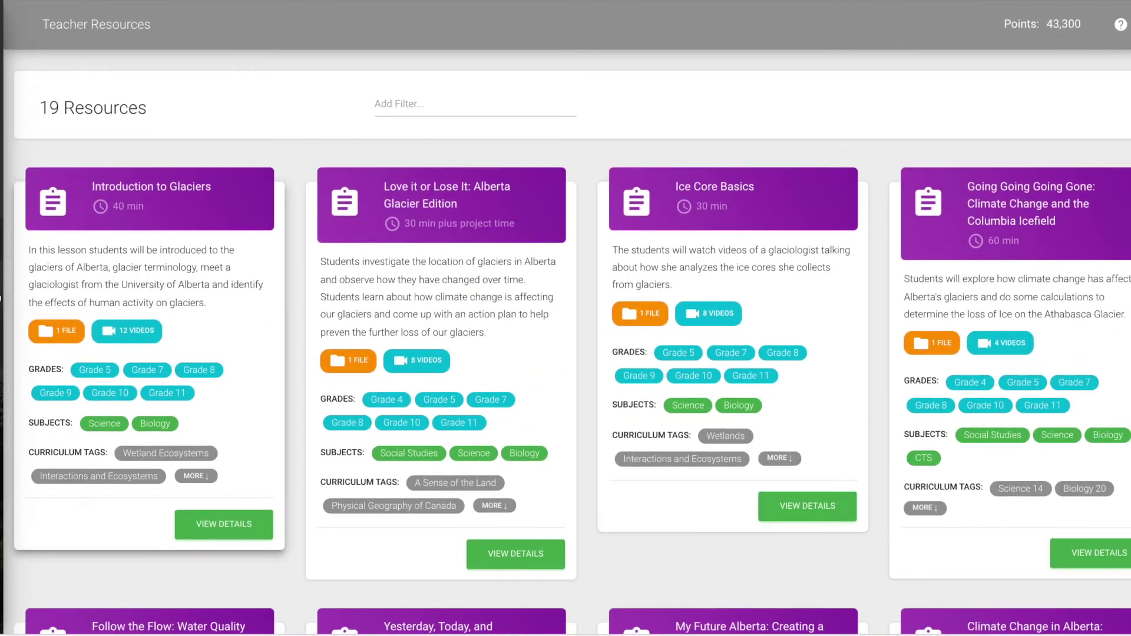
Open Your Mission and review the mission description and its list of achievement tasks.
mouse_move(1, 293)
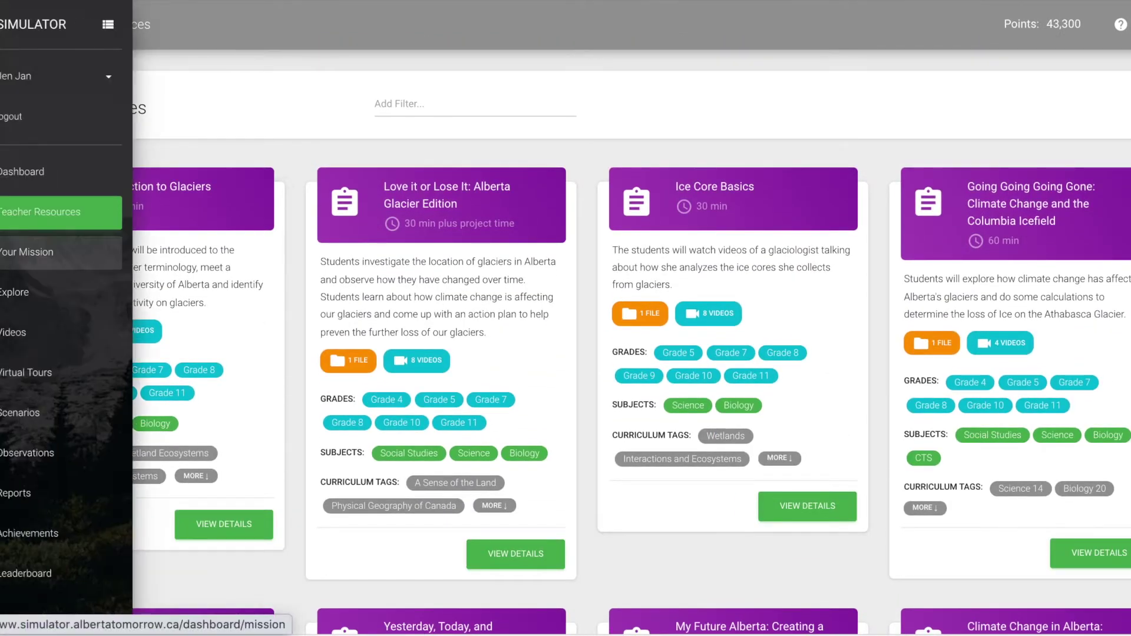
left_click(11, 257)
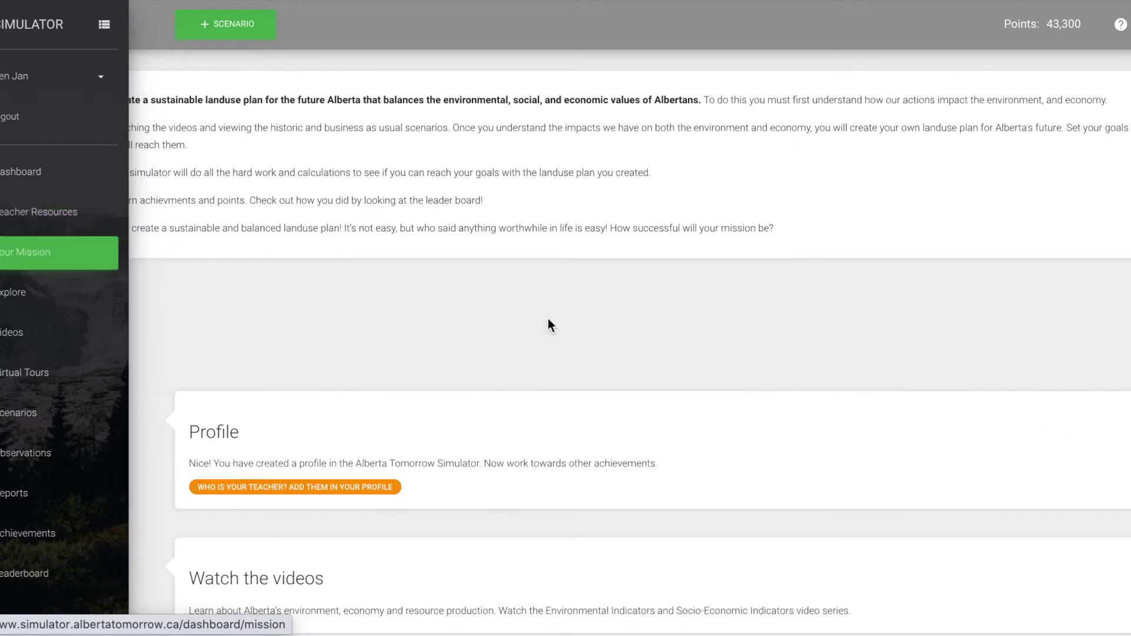
scroll(548, 321, "down", 8)
scroll(548, 326, "up", 10)
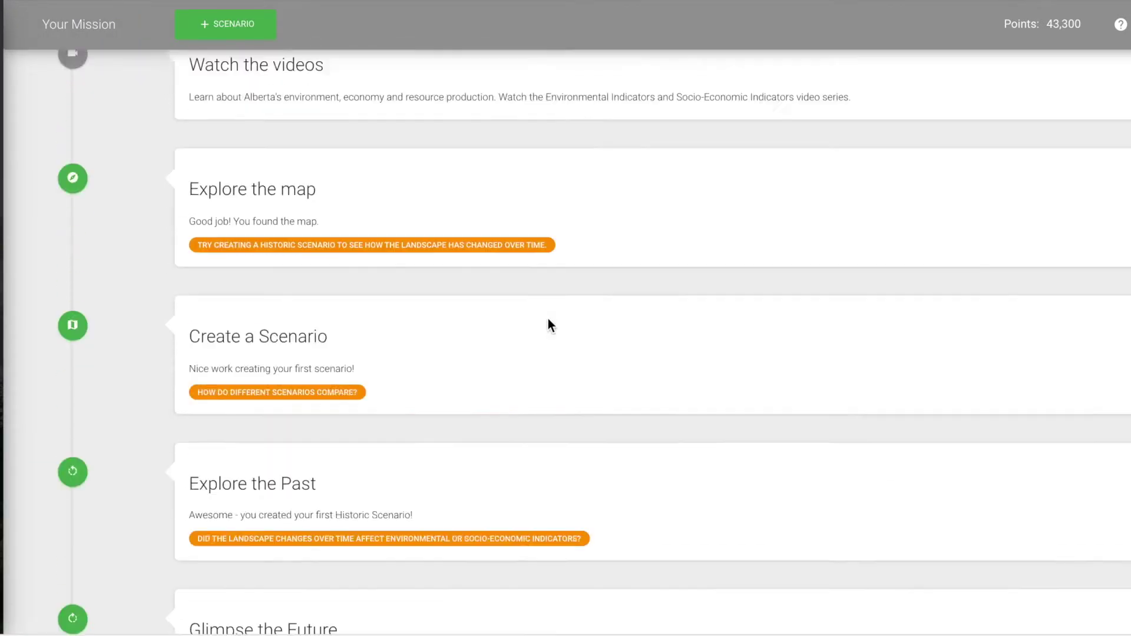
Open the Explore map and switch its base layer to satellite imagery.
mouse_move(1, 282)
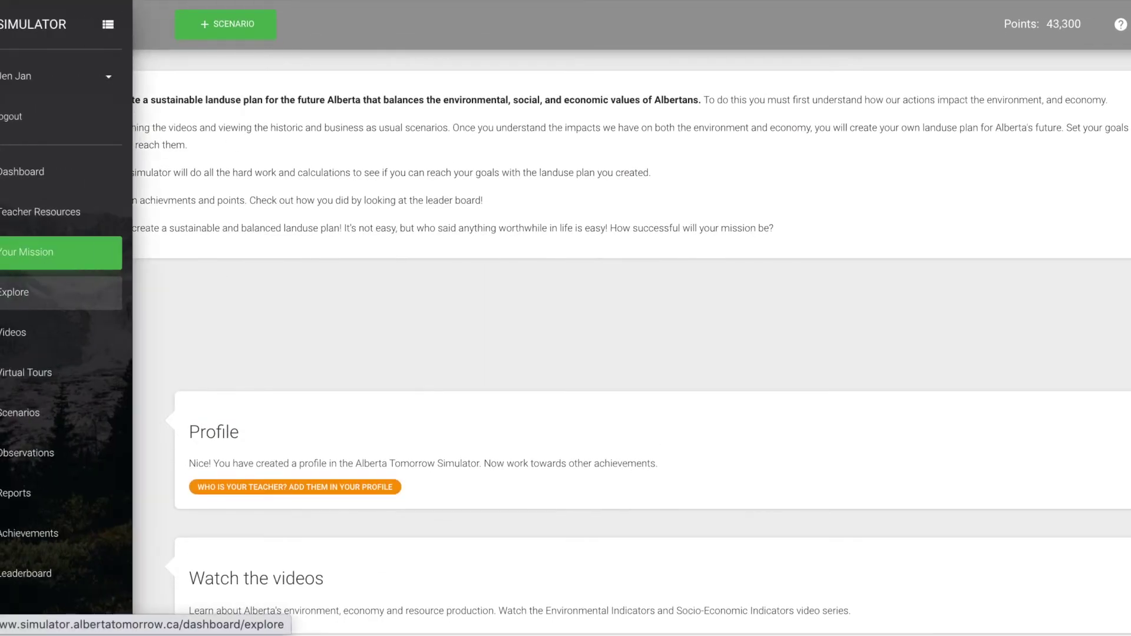
left_click(14, 293)
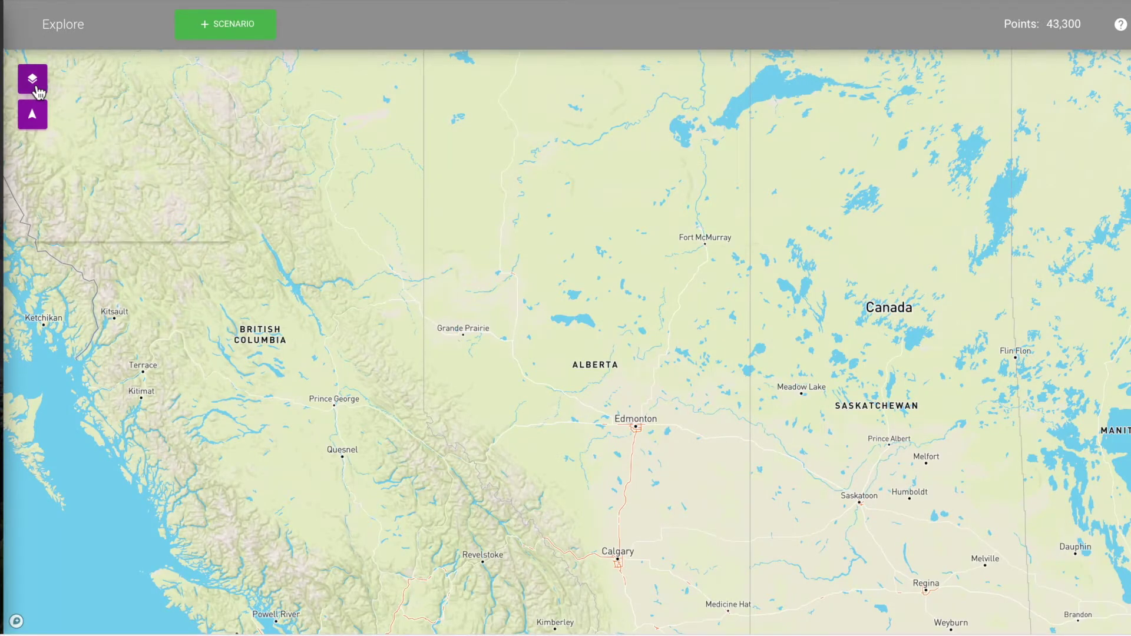
left_click(36, 88)
left_click(89, 197)
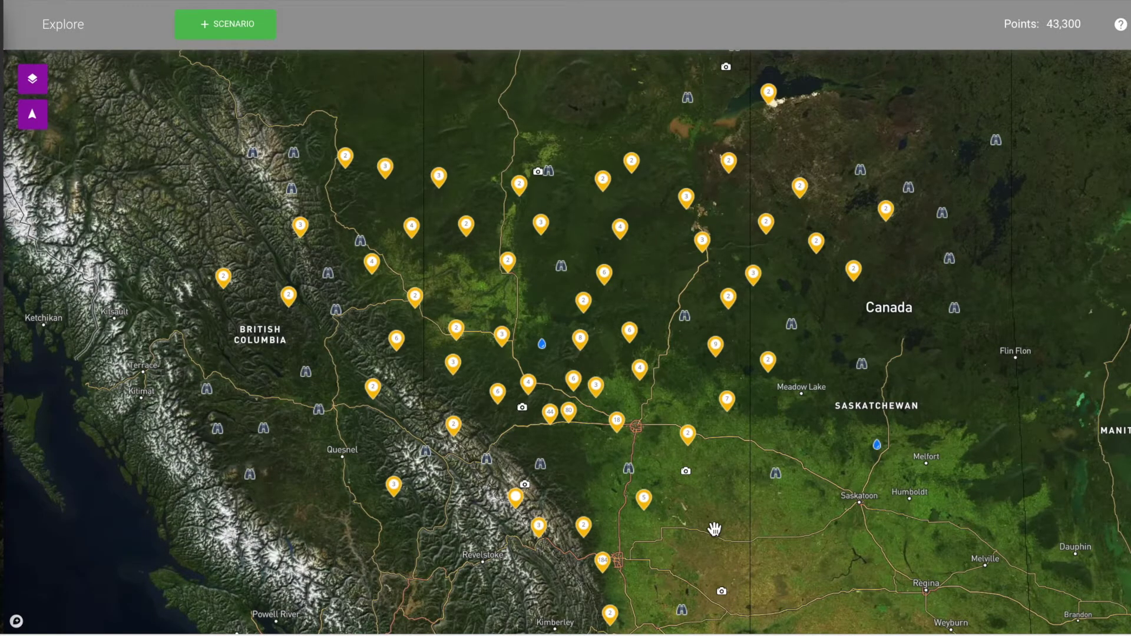
Examine the satellite map from central Alberta south past Calgary to the farmland around Taber at close range.
scroll(714, 530, "up", 3)
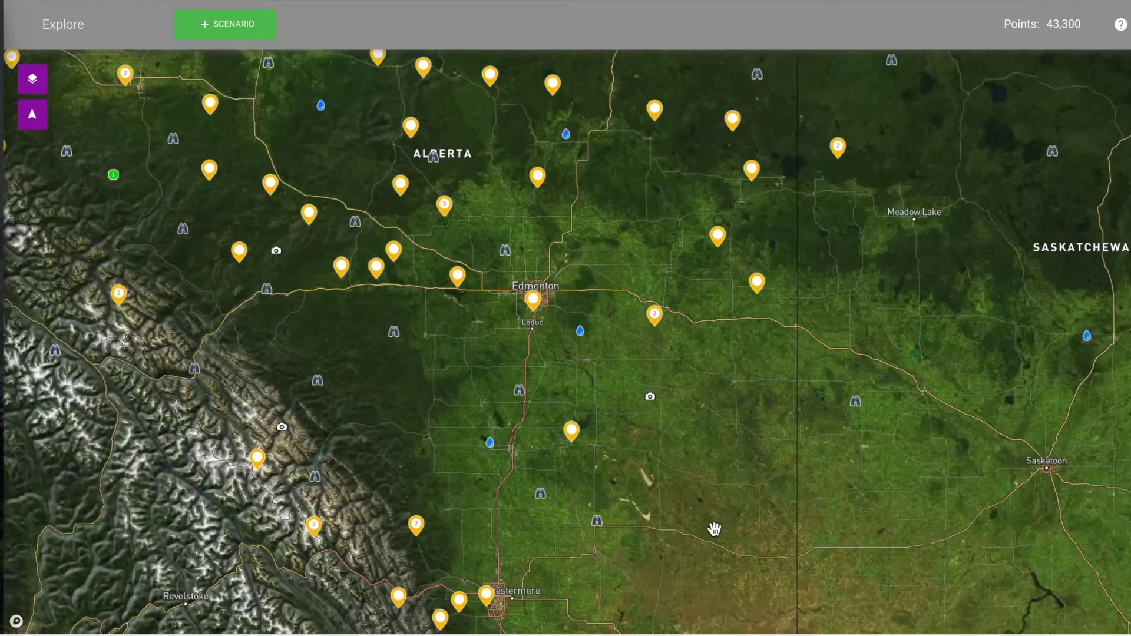
scroll(715, 530, "up", 3)
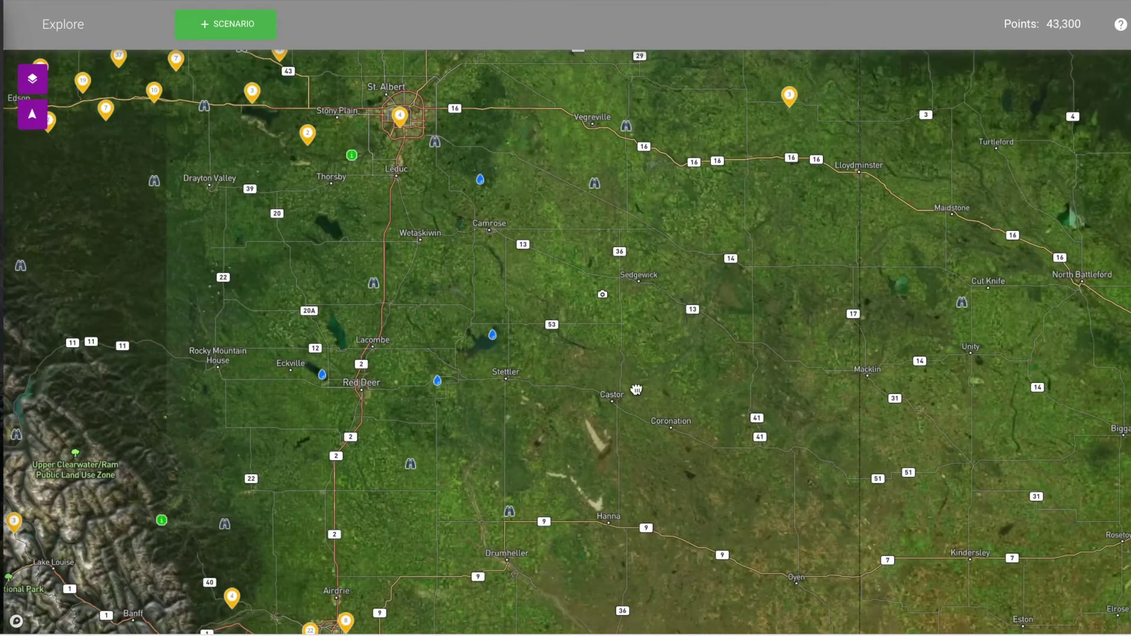
left_click_drag(606, 527, 638, 394)
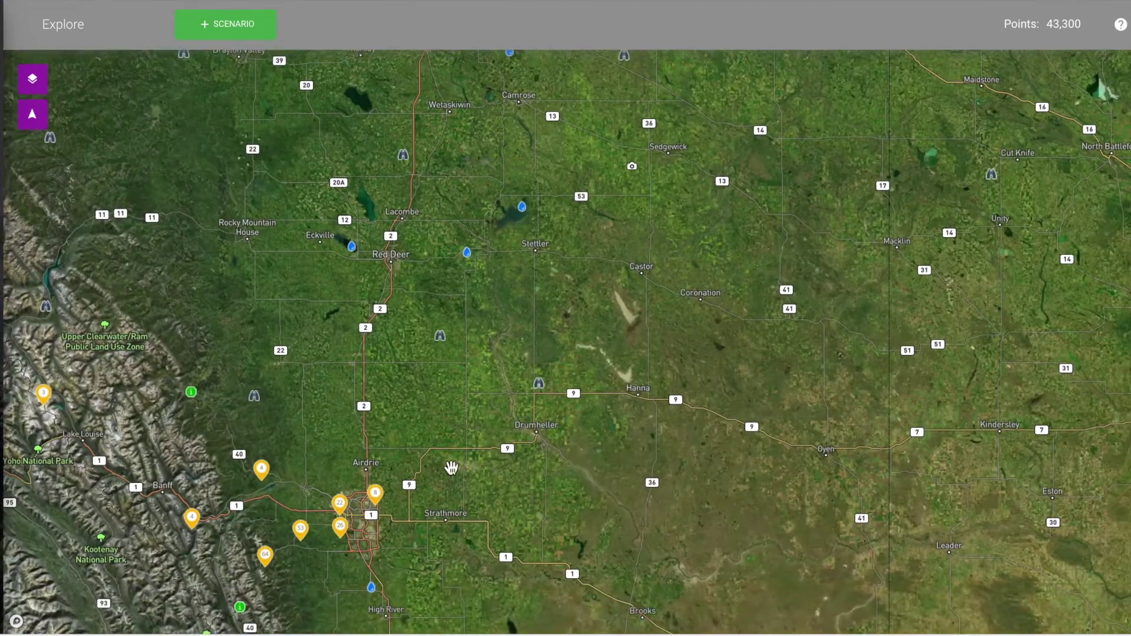
scroll(488, 493, "up", 3)
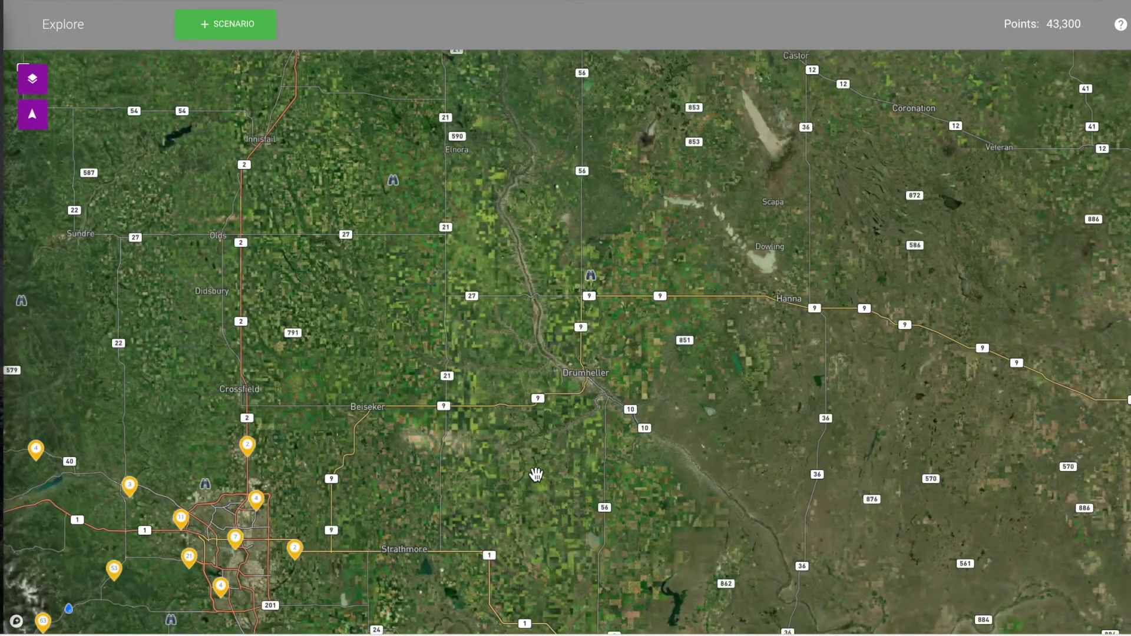
left_click_drag(537, 476, 692, 414)
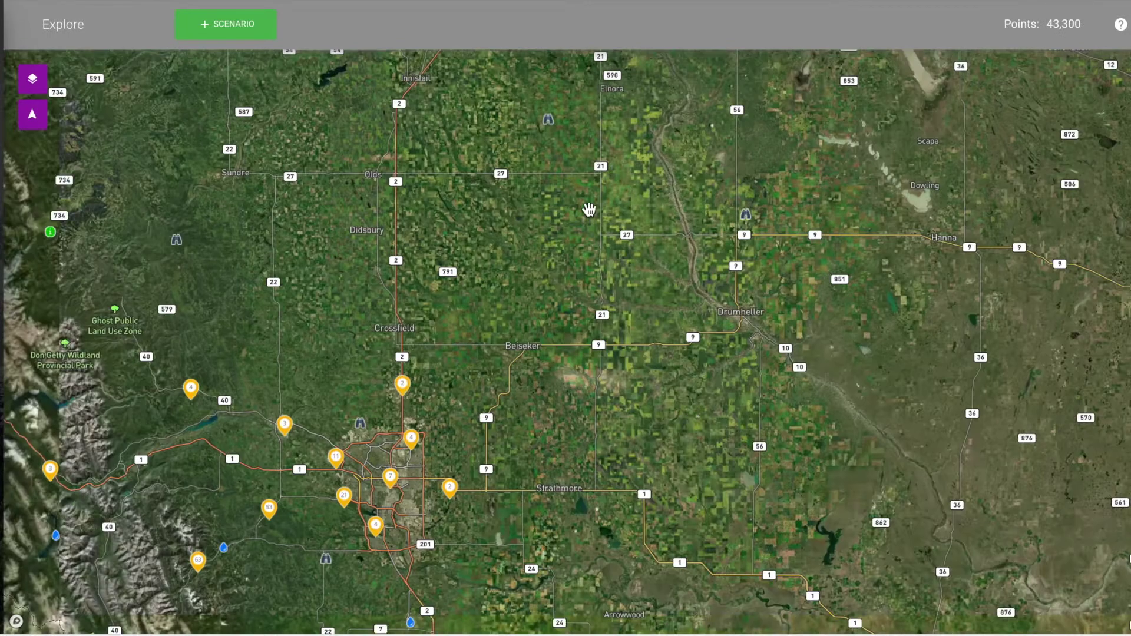
left_click_drag(689, 461, 679, 374)
left_click_drag(677, 493, 701, 260)
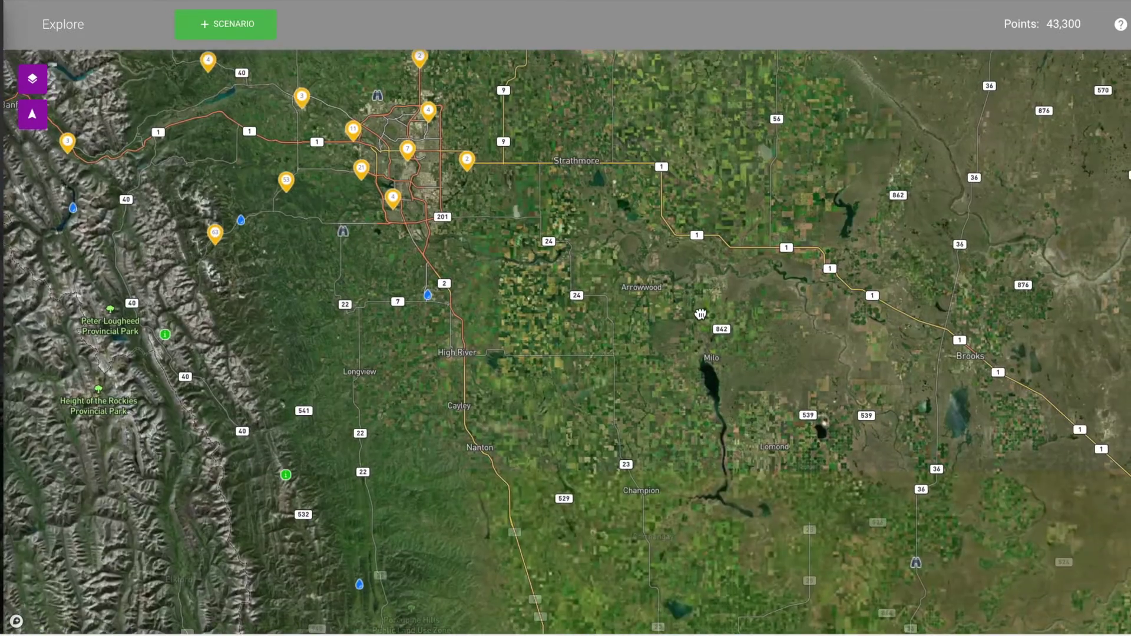
left_click_drag(884, 613, 793, 477)
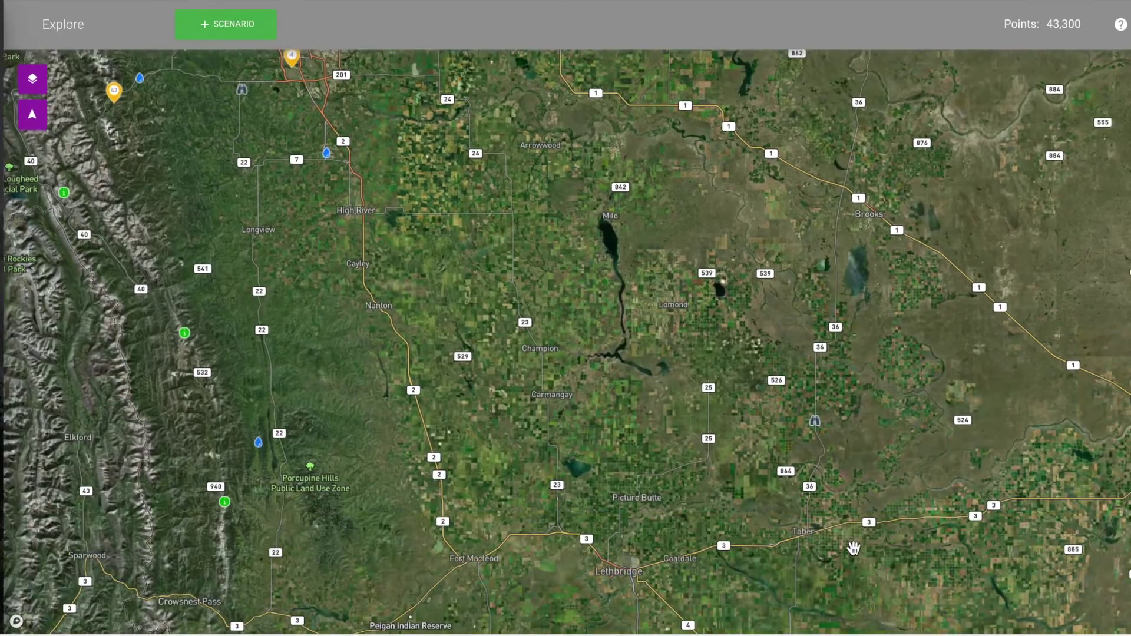
double_click(854, 549)
double_click(854, 549)
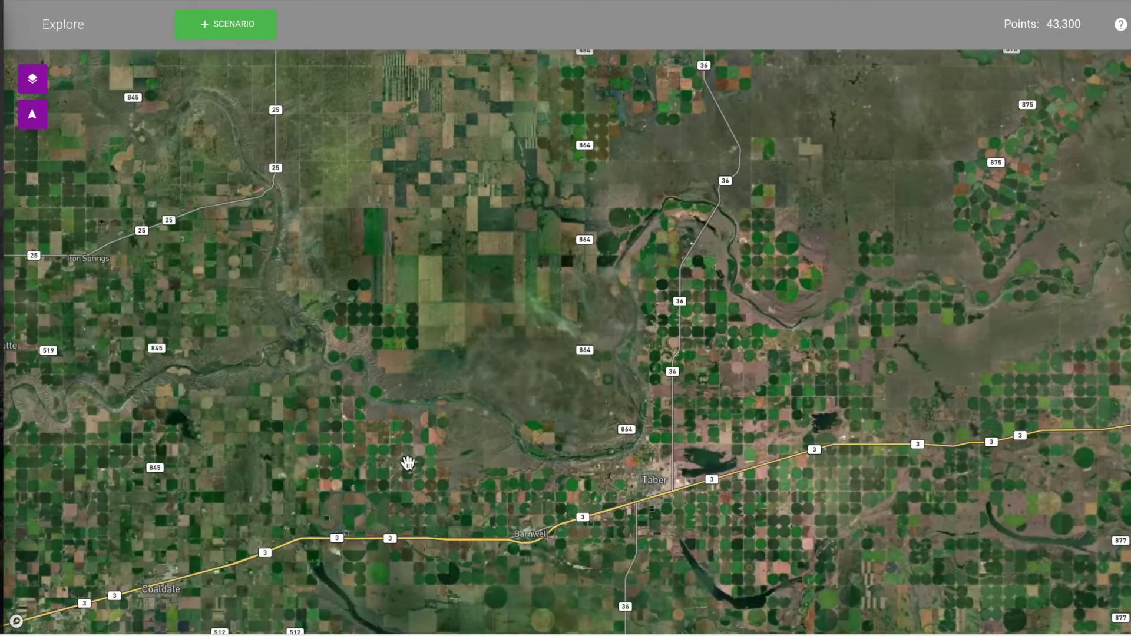
Examine the landscape from the Picture Butte farmland northwest past High River and Calgary to the Ghost Public Land Use Zone.
left_click_drag(370, 435, 950, 535)
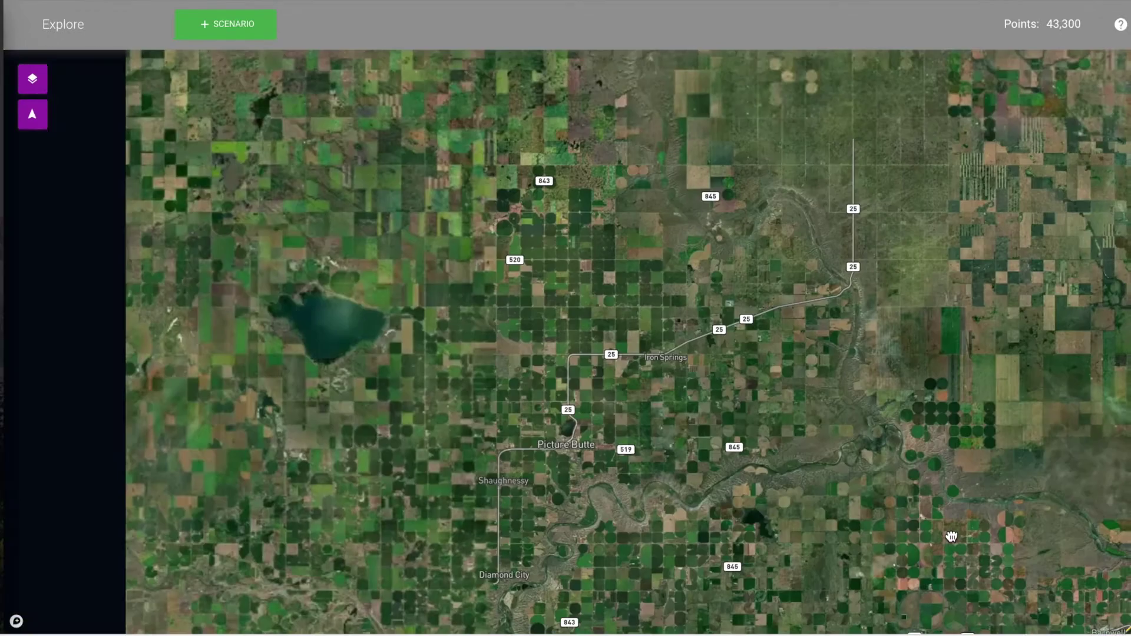
scroll(950, 533, "down", 3)
scroll(951, 533, "down", 2)
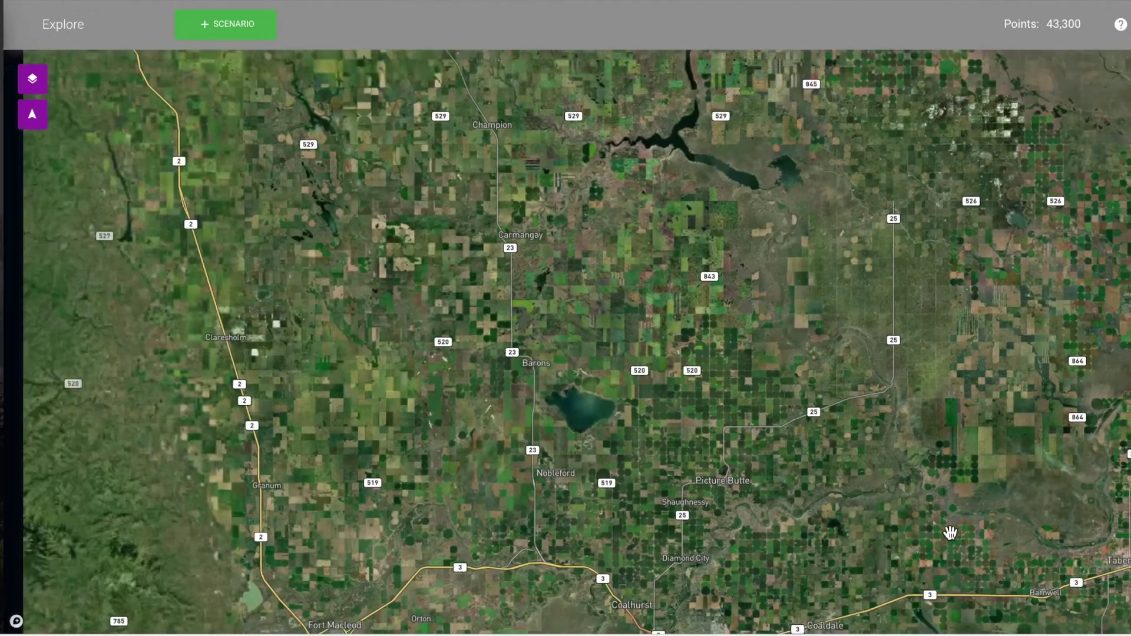
left_click_drag(654, 482, 812, 606)
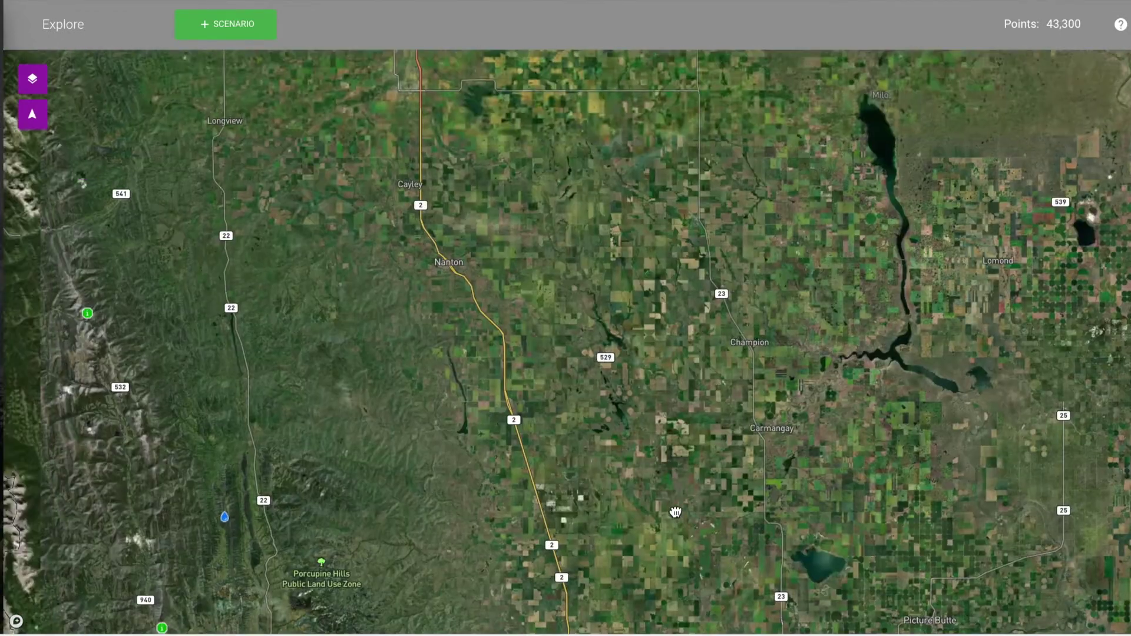
left_click_drag(432, 336, 534, 501)
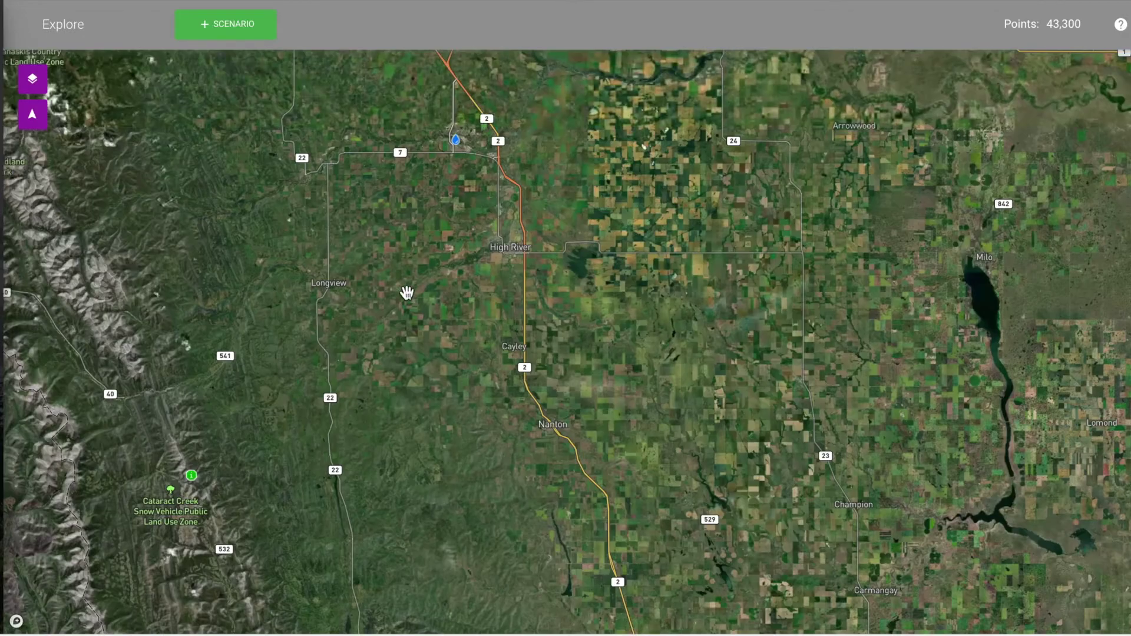
left_click_drag(429, 418, 481, 525)
left_click_drag(345, 306, 489, 589)
left_click_drag(394, 500, 475, 619)
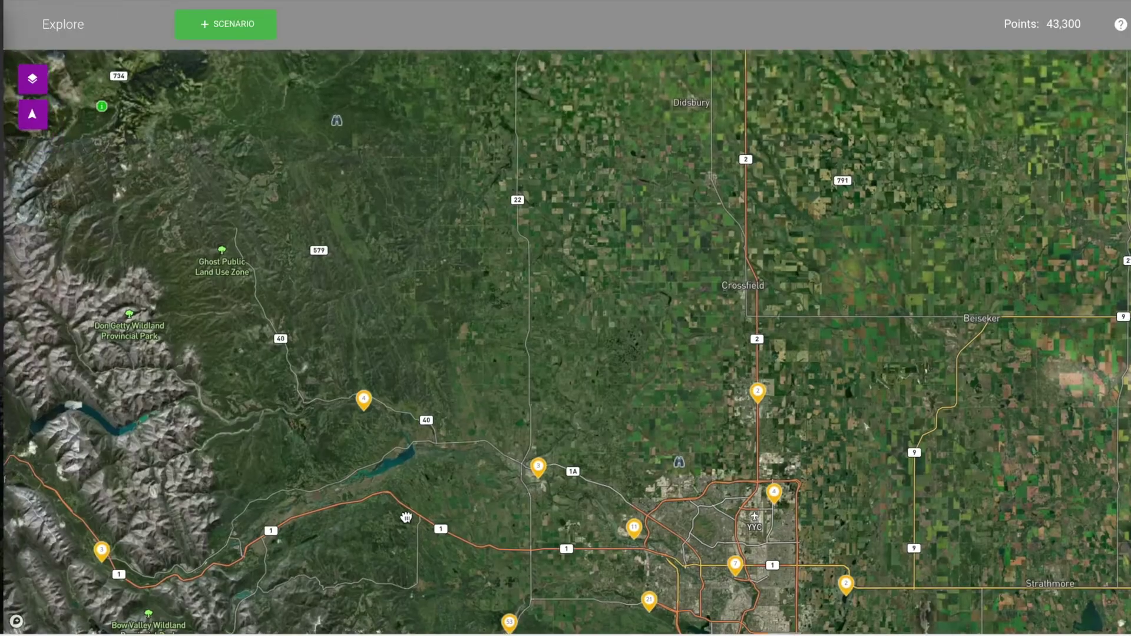
left_click_drag(266, 320, 392, 489)
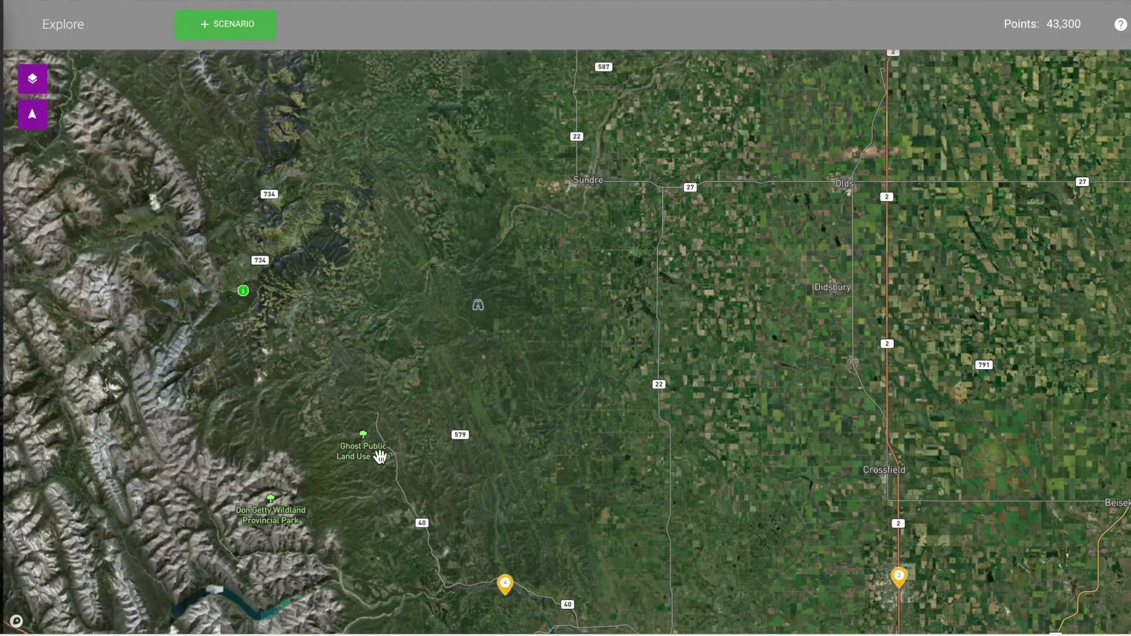
scroll(312, 354, "up", 3)
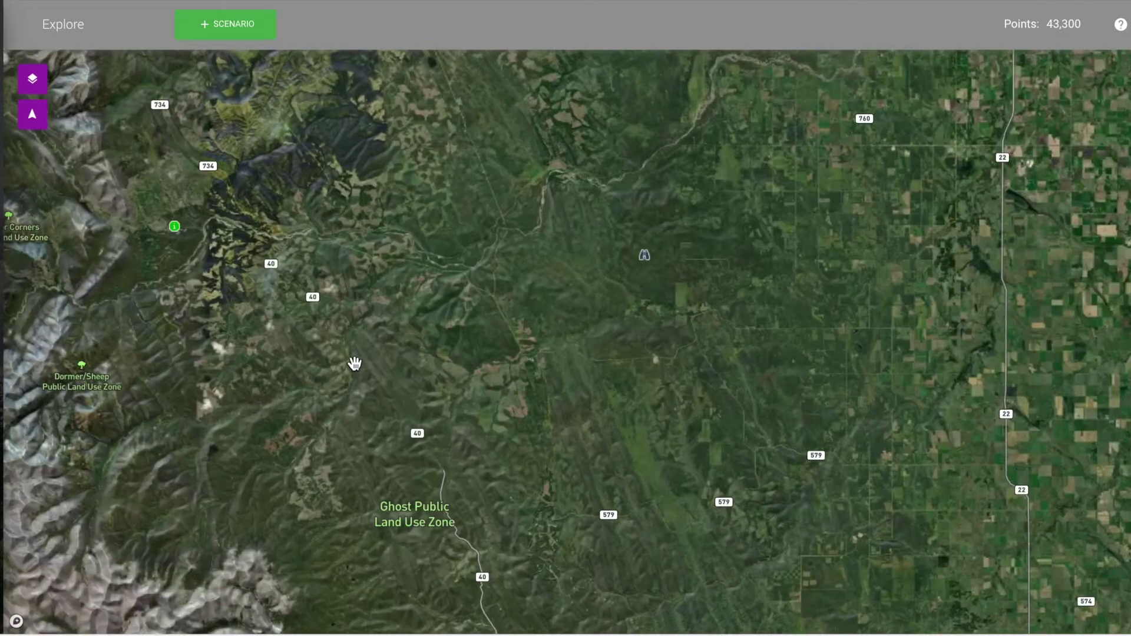
Open the Videos library and look through the user tutorials, down to the one on creating and sharing a report.
scroll(354, 363, "up", 3)
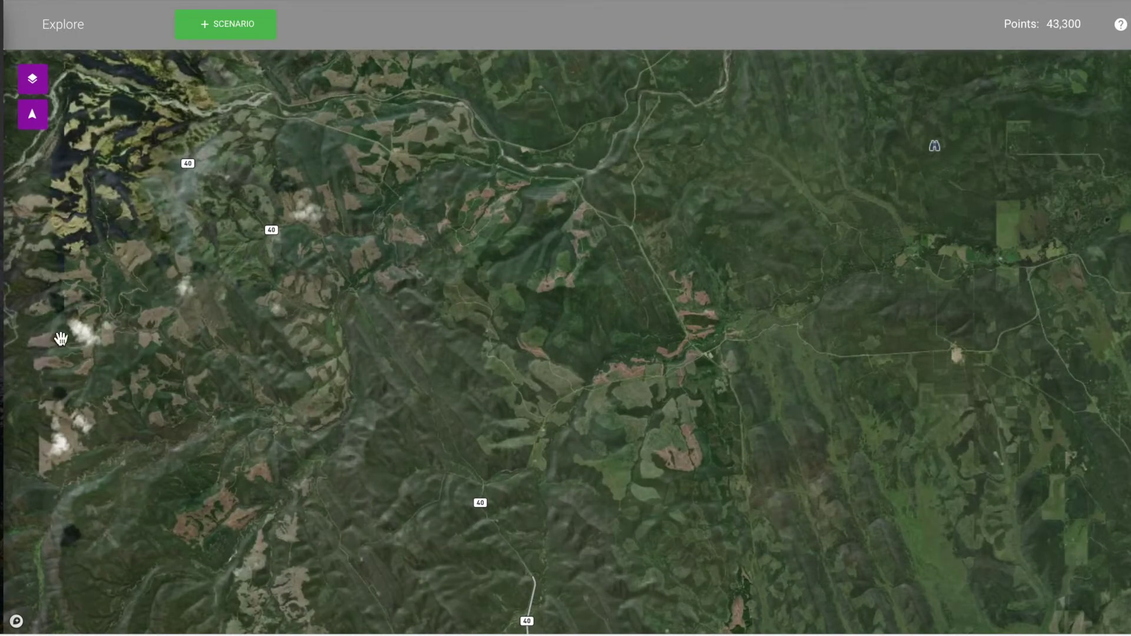
mouse_move(4, 343)
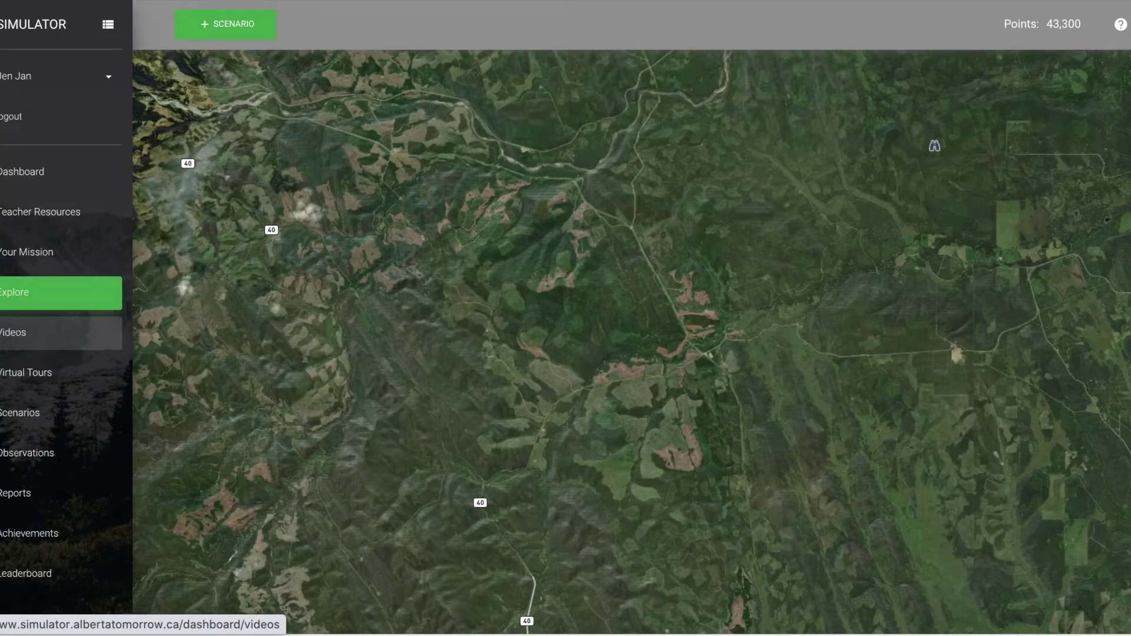
left_click(53, 324)
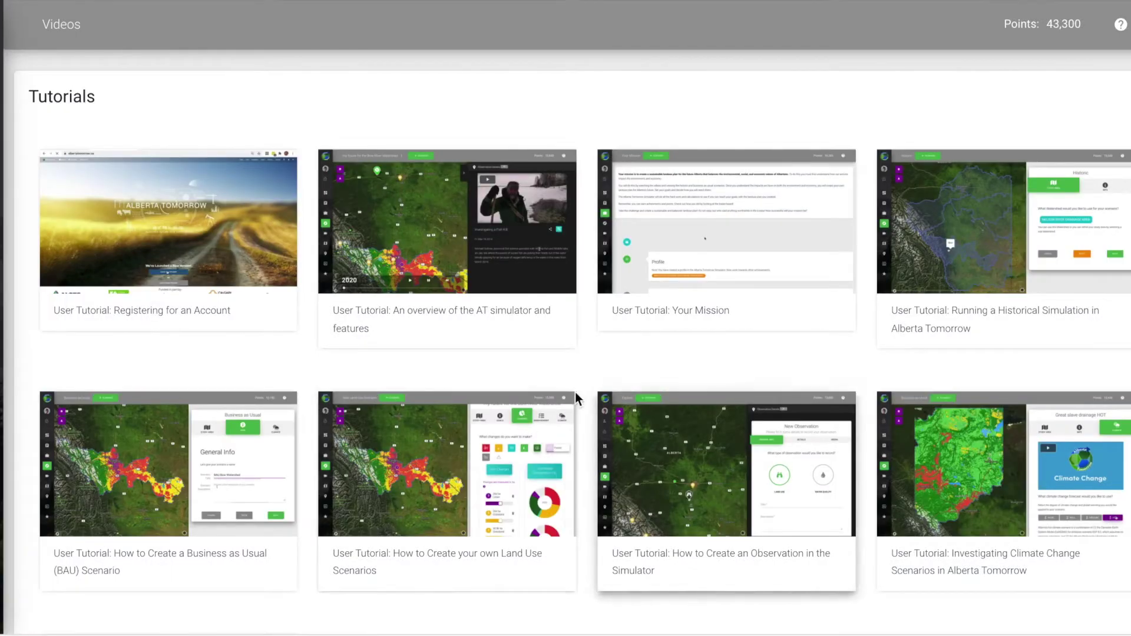
scroll(576, 399, "down", 2)
scroll(576, 399, "down", 2)
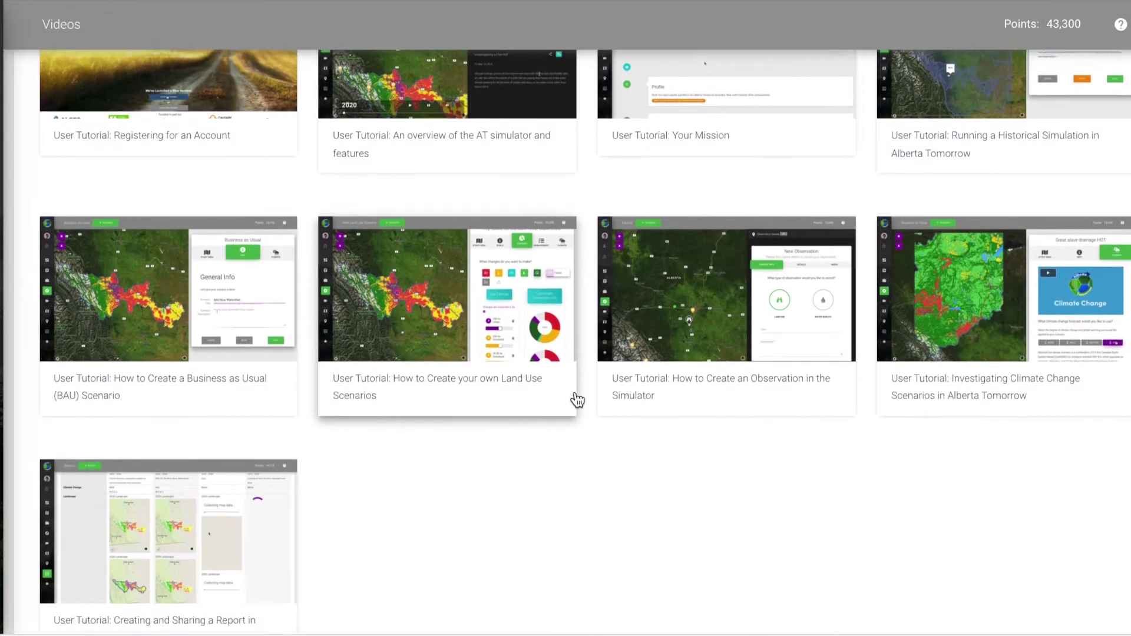
scroll(576, 399, "up", 2)
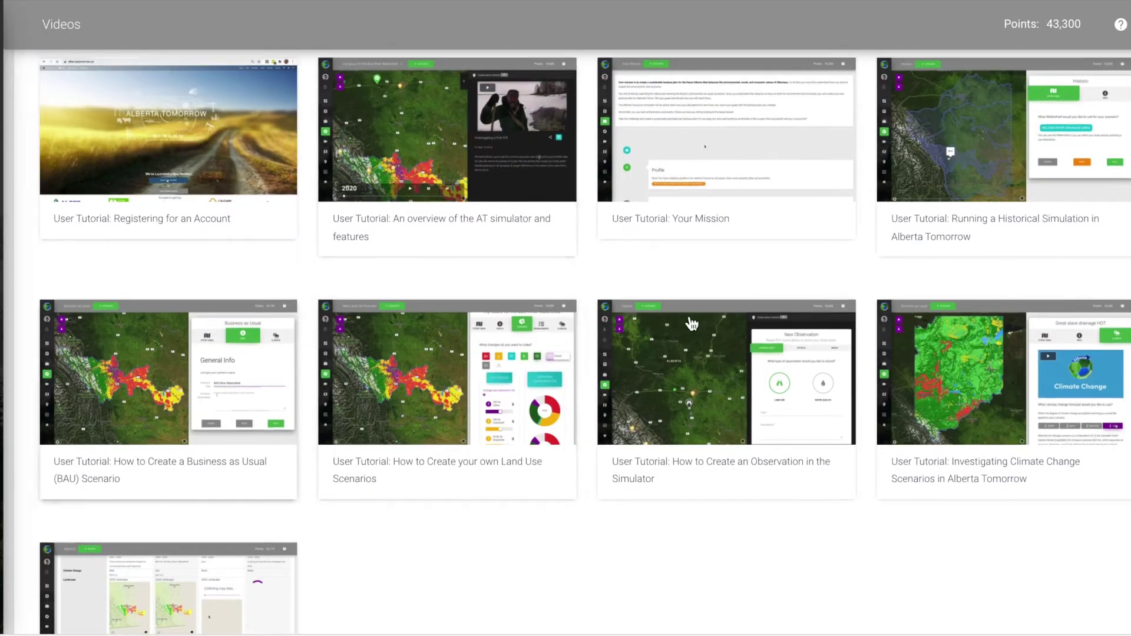
scroll(745, 422, "down", 1)
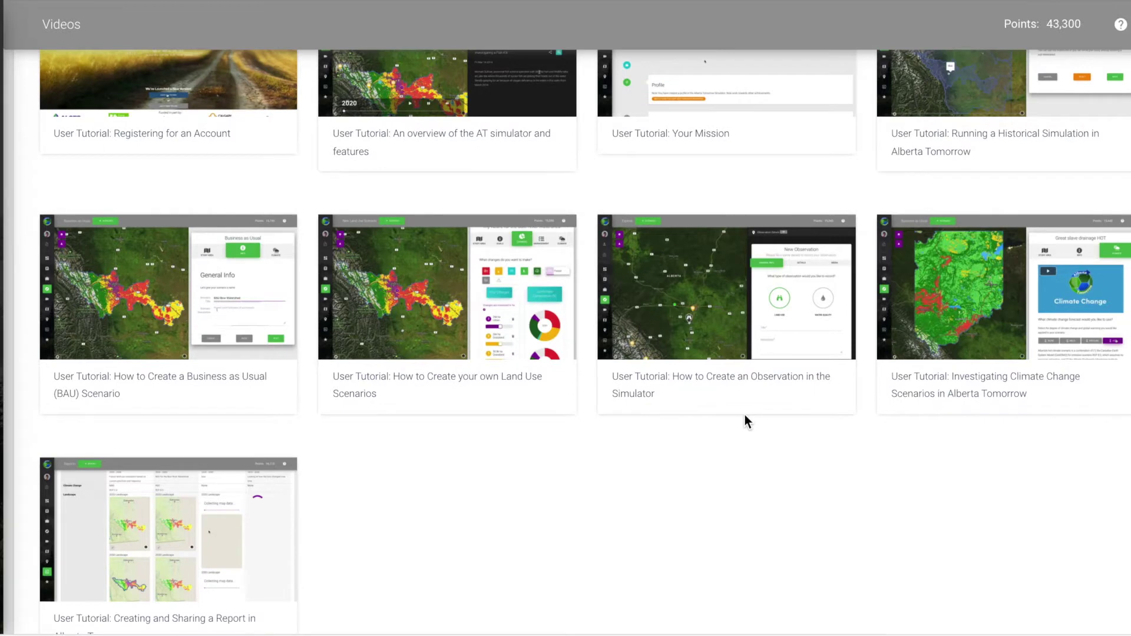
scroll(745, 415, "down", 8)
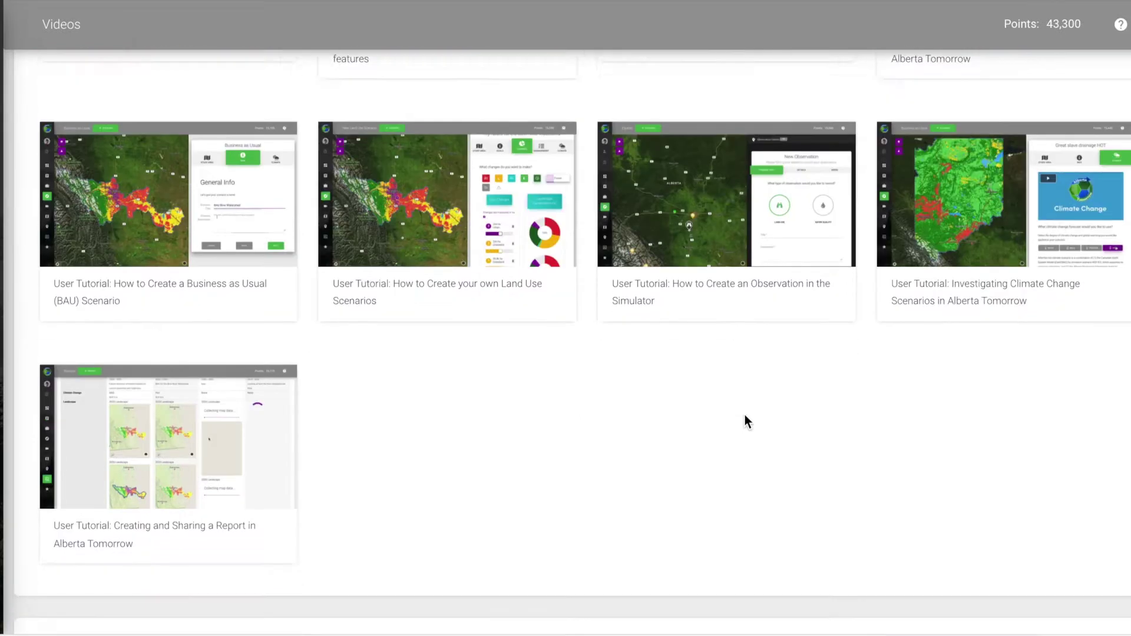
Review the Understanding the Landscape, Environmental Indicators and Socio-Economic Indicators video sections.
scroll(747, 423, "down", 1)
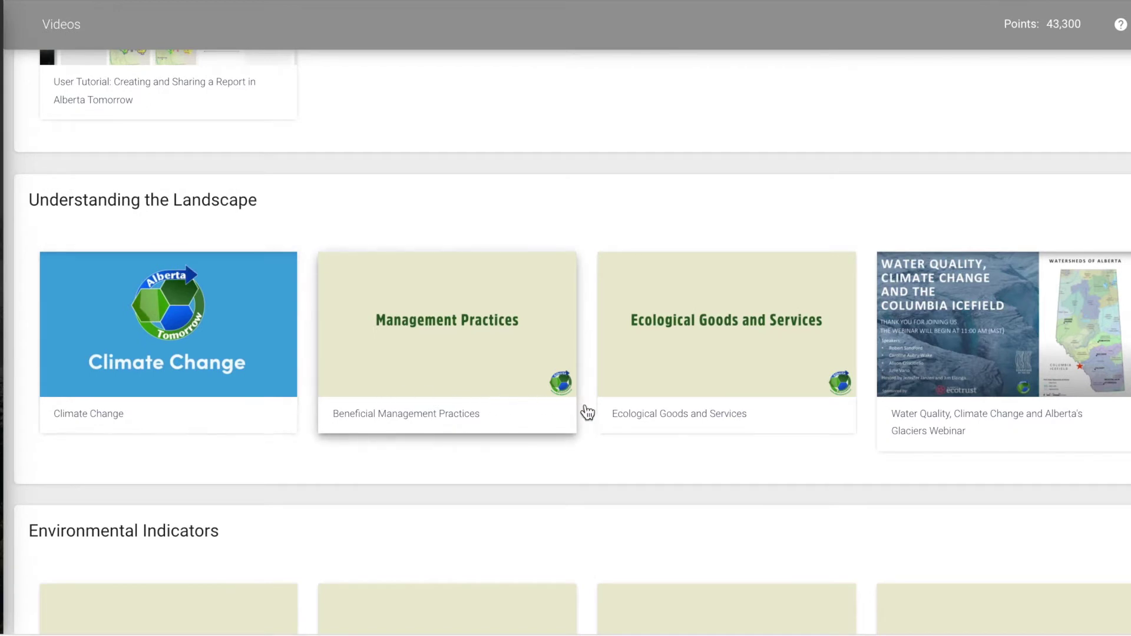
scroll(738, 460, "down", 3)
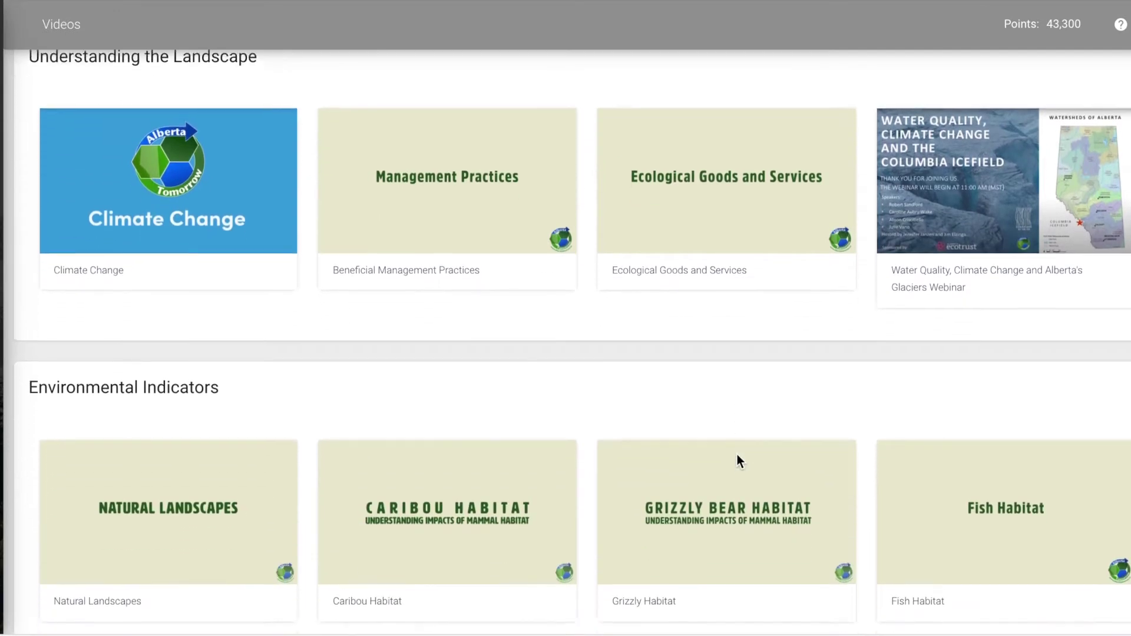
scroll(740, 460, "down", 6)
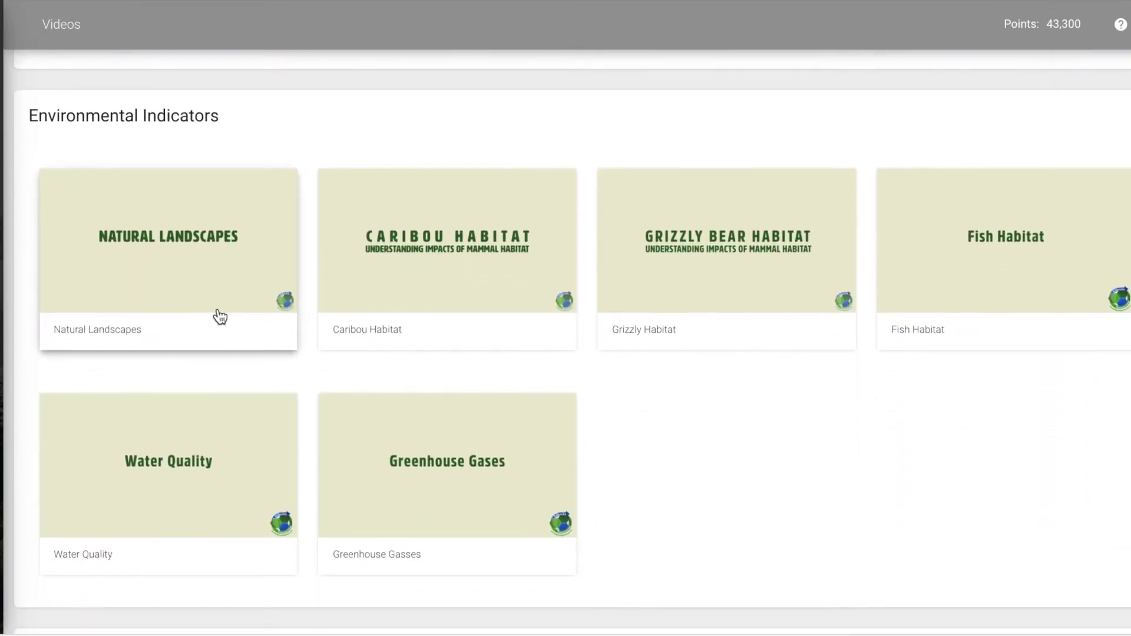
scroll(718, 414, "down", 5)
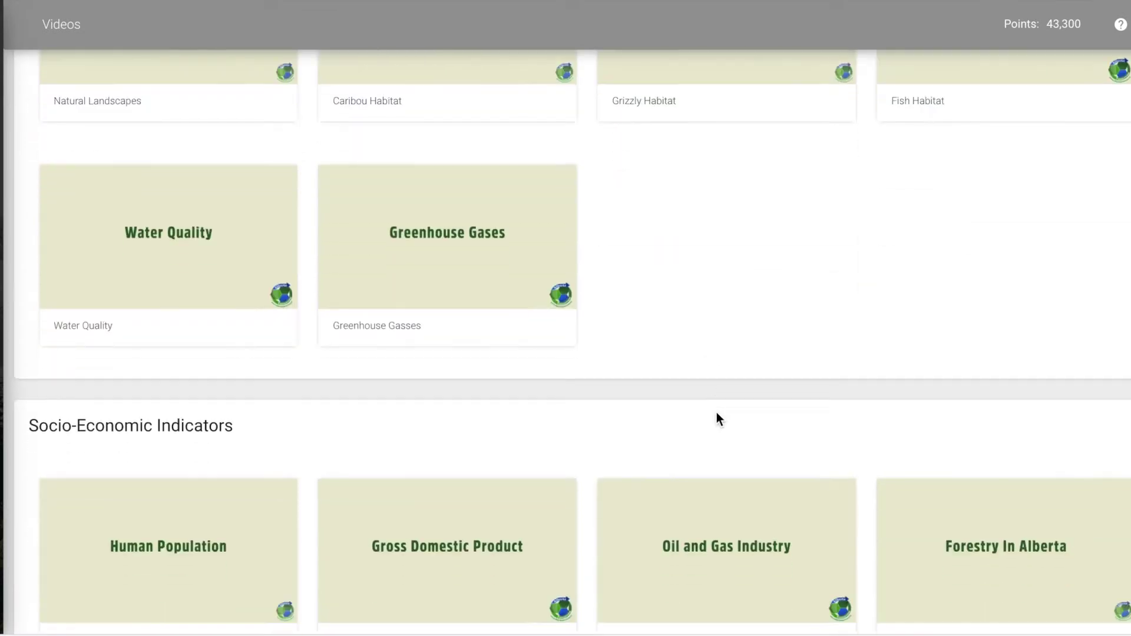
scroll(717, 414, "down", 5)
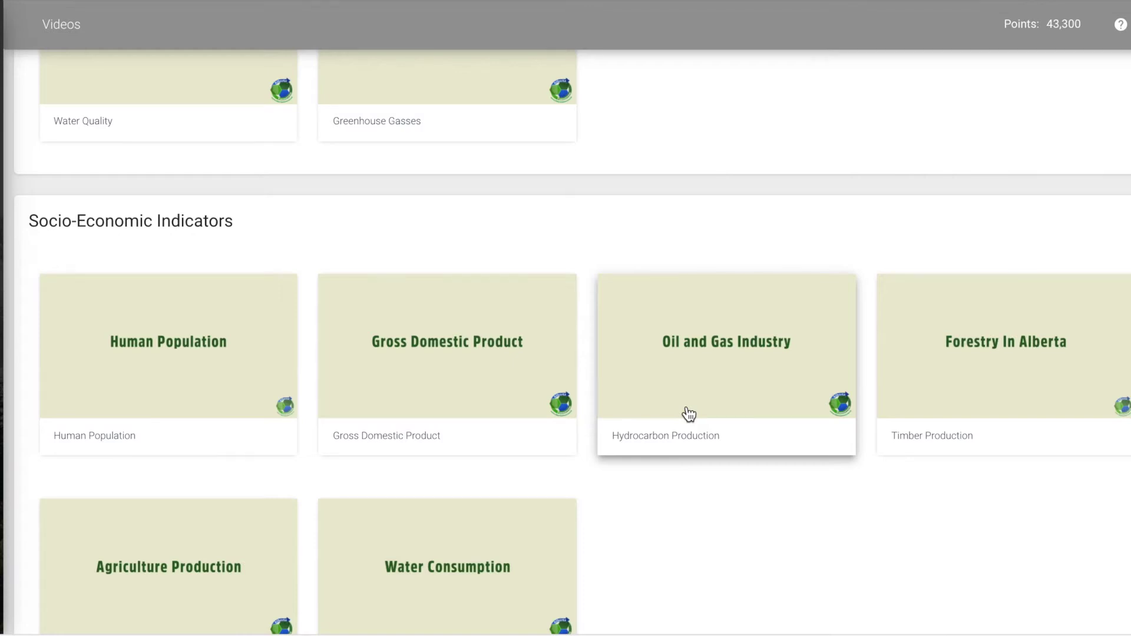
Look through the Points of Interest videos, from The Athabasca Glacier to Finding Water: Healthy Land, Healthy Stream.
scroll(689, 414, "down", 10)
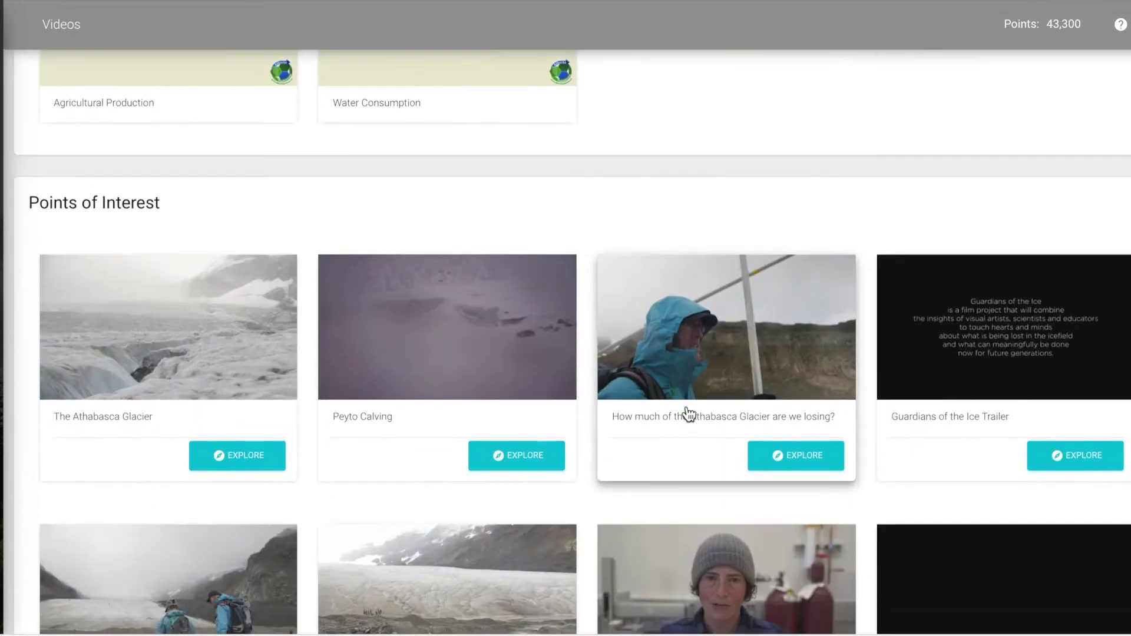
scroll(689, 414, "down", 2)
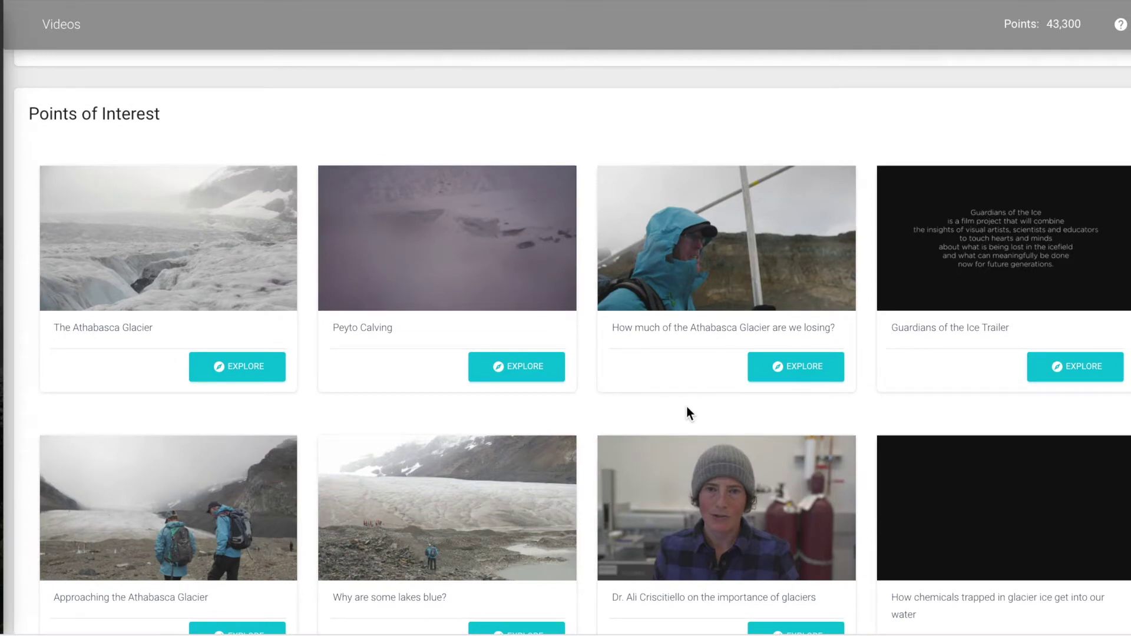
scroll(687, 407, "down", 2)
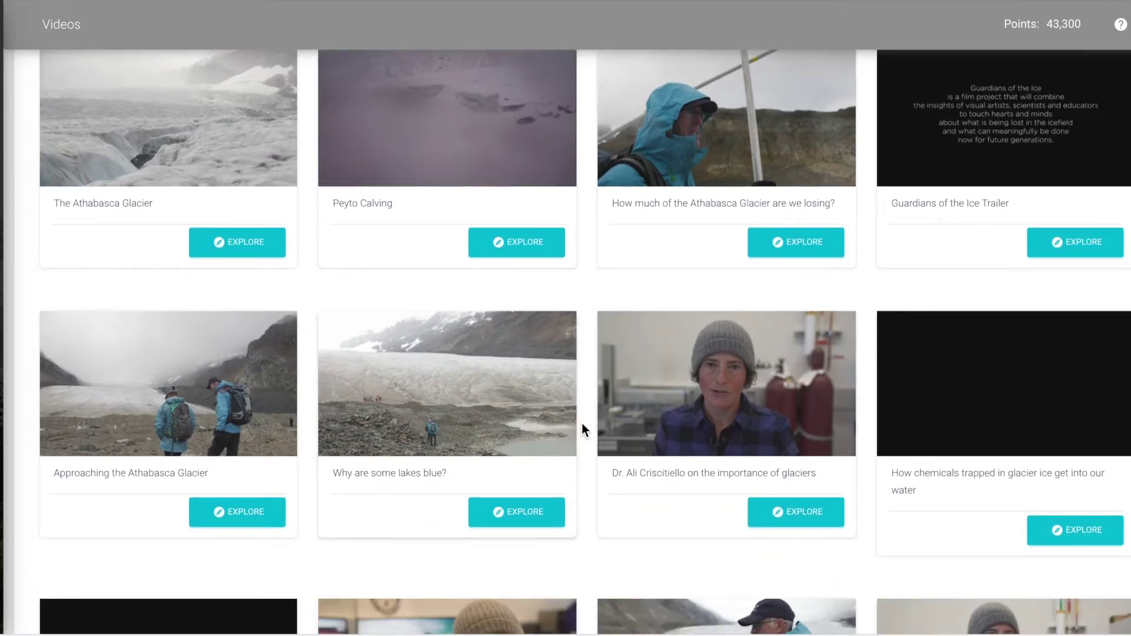
scroll(582, 423, "down", 3)
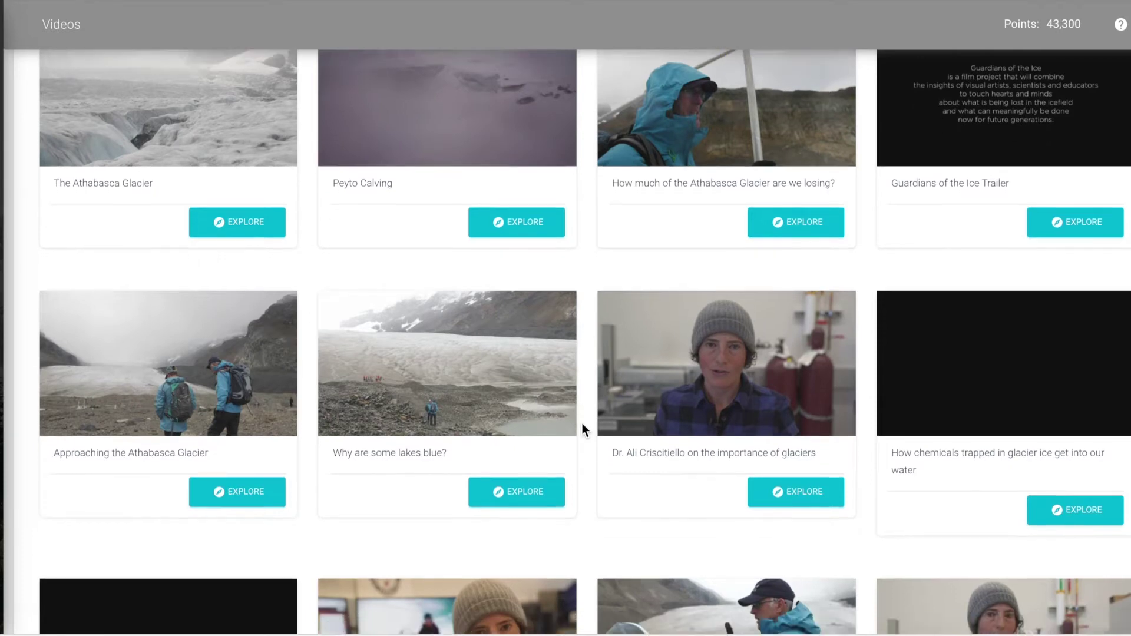
scroll(582, 425, "down", 7)
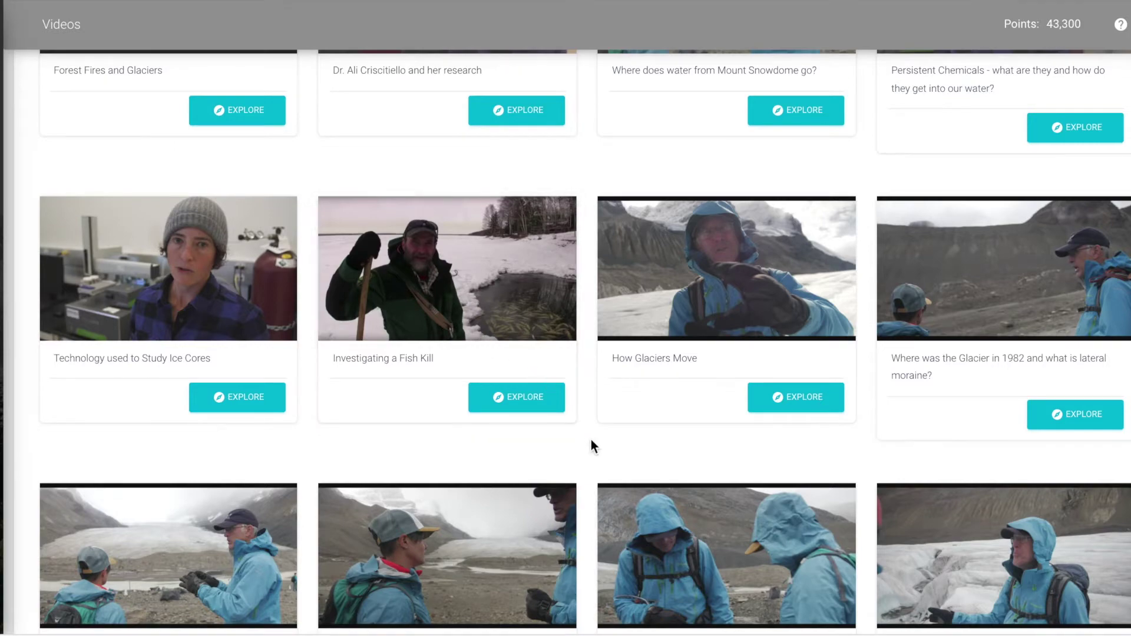
scroll(592, 440, "down", 6)
scroll(592, 440, "down", 7)
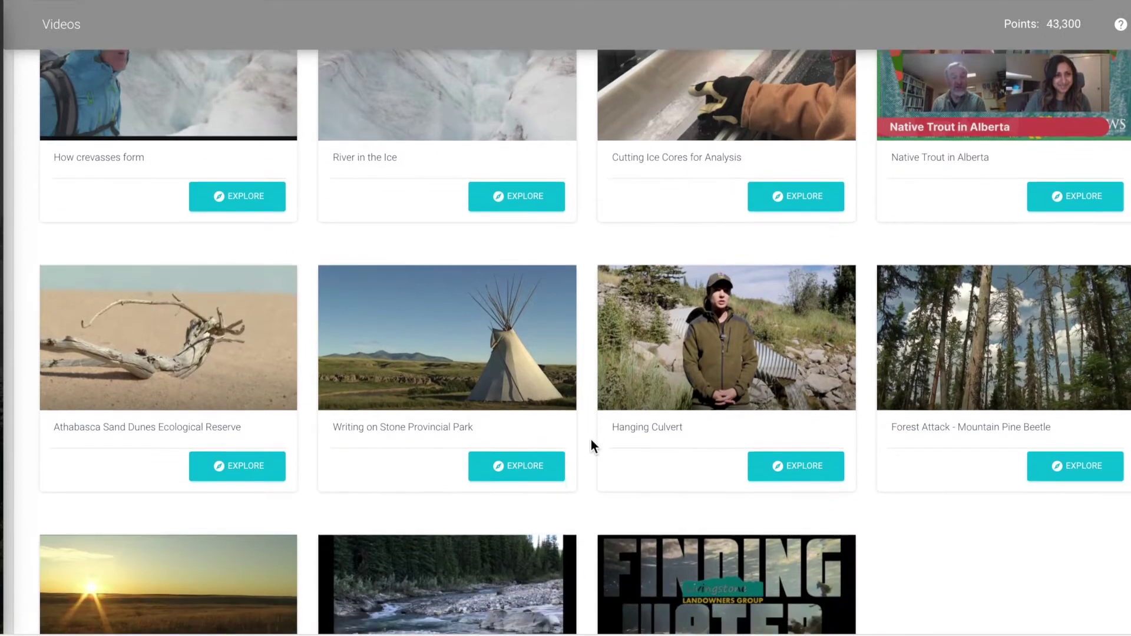
scroll(591, 440, "down", 2)
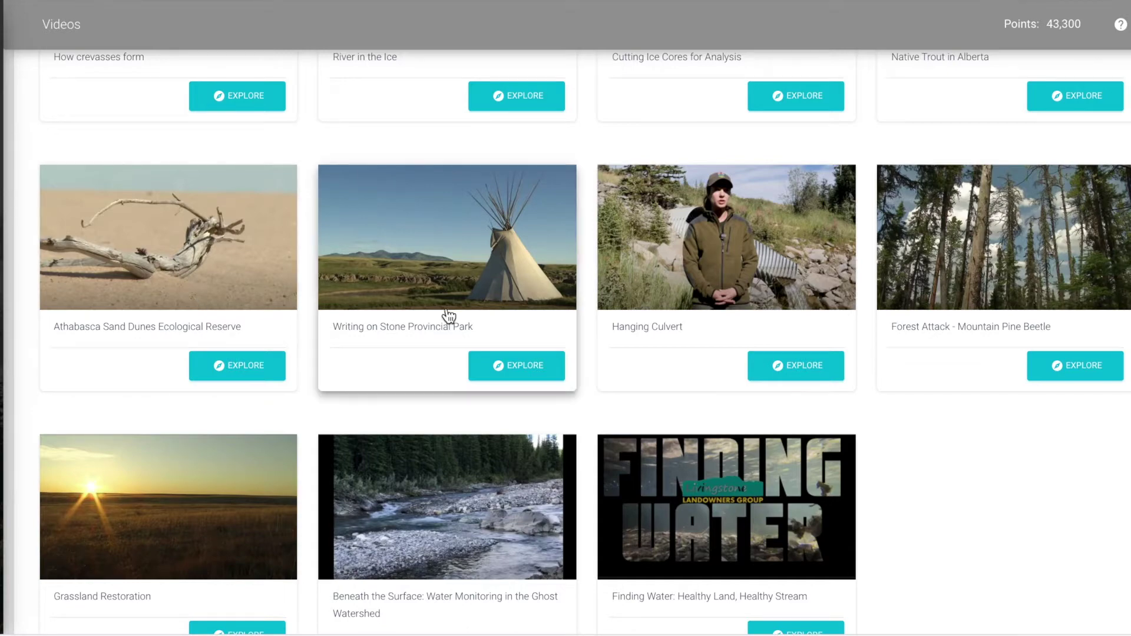
scroll(449, 316, "down", 5)
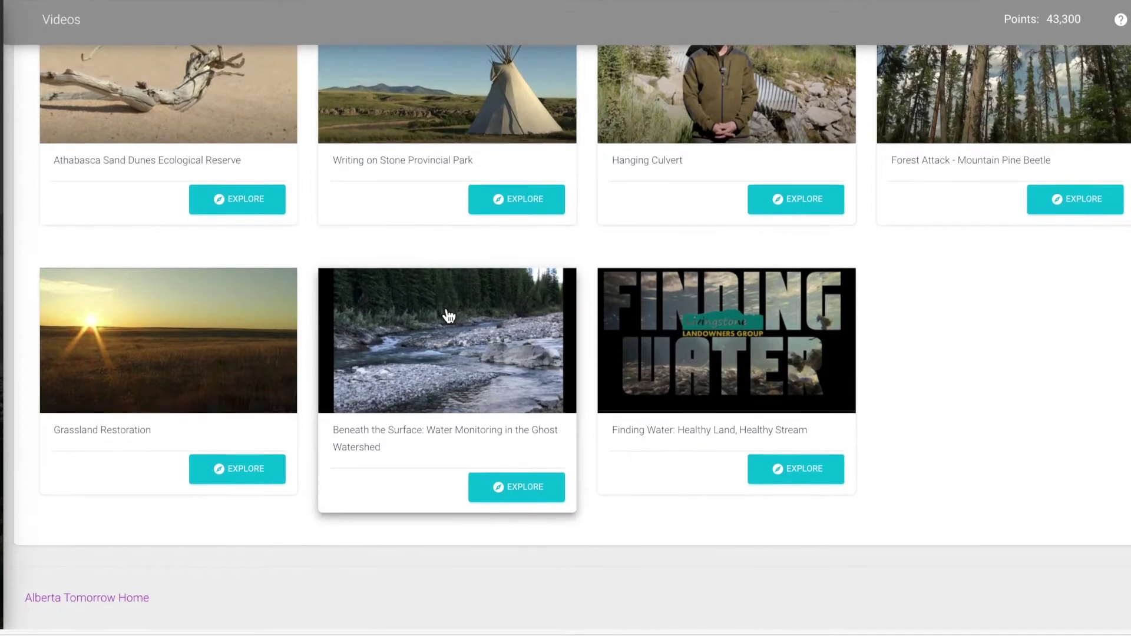
scroll(449, 316, "up", 10)
scroll(449, 317, "up", 5)
View the list of virtual tours and open the saved Scenarios page.
mouse_move(18, 371)
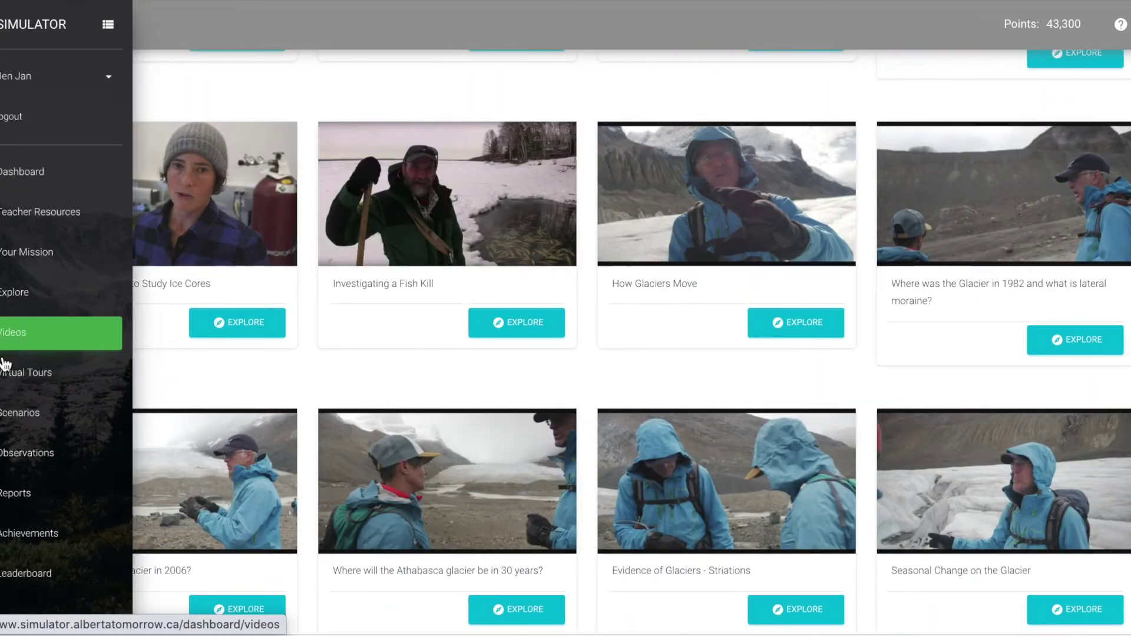
left_click(43, 378)
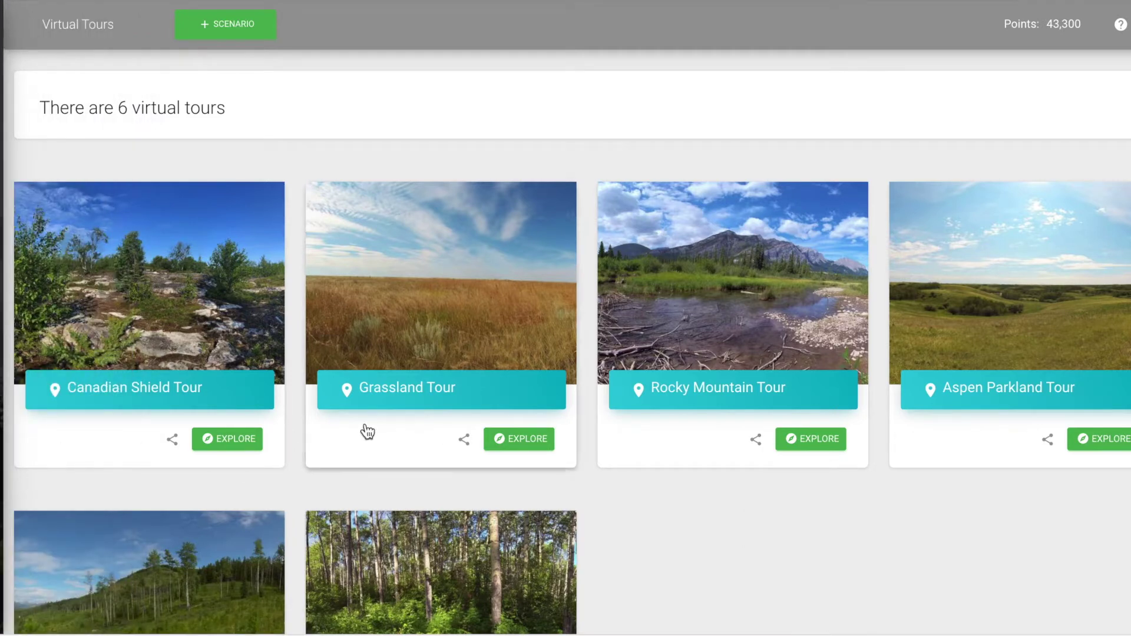
mouse_move(35, 412)
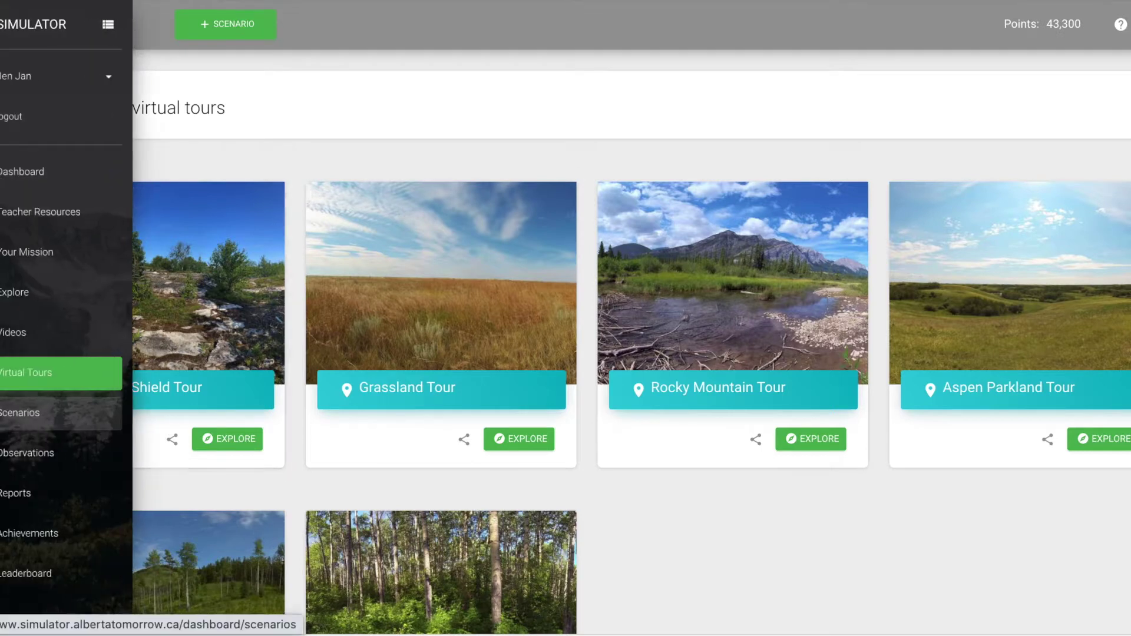
left_click(85, 431)
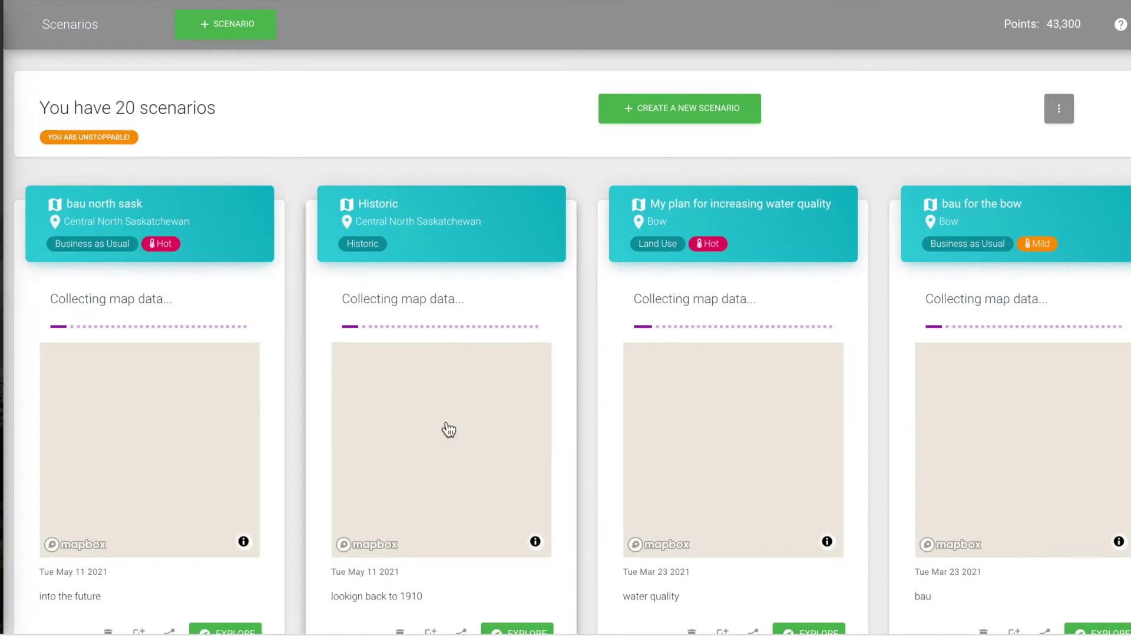
View the recorded Observations and open the list of saved Reports.
mouse_move(35, 452)
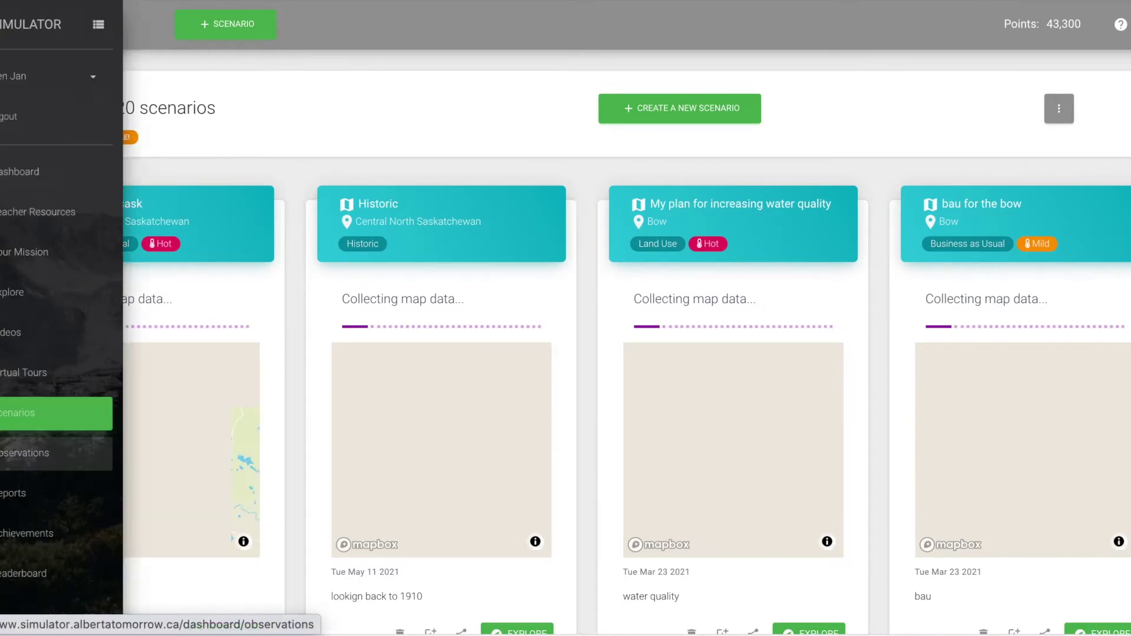
left_click(201, 468)
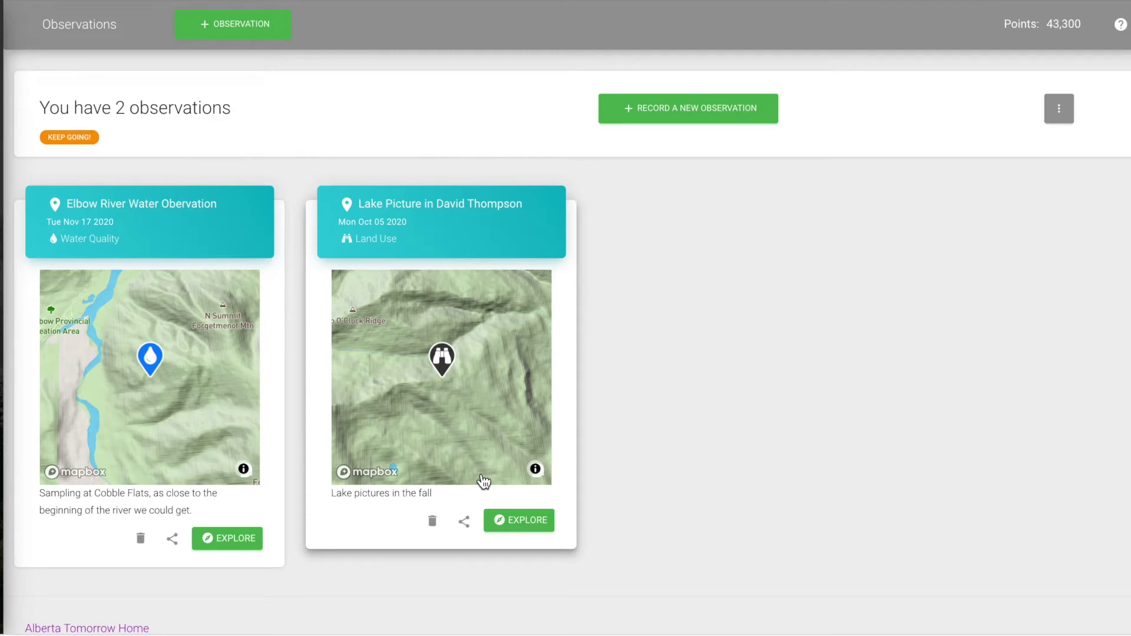
mouse_move(2, 506)
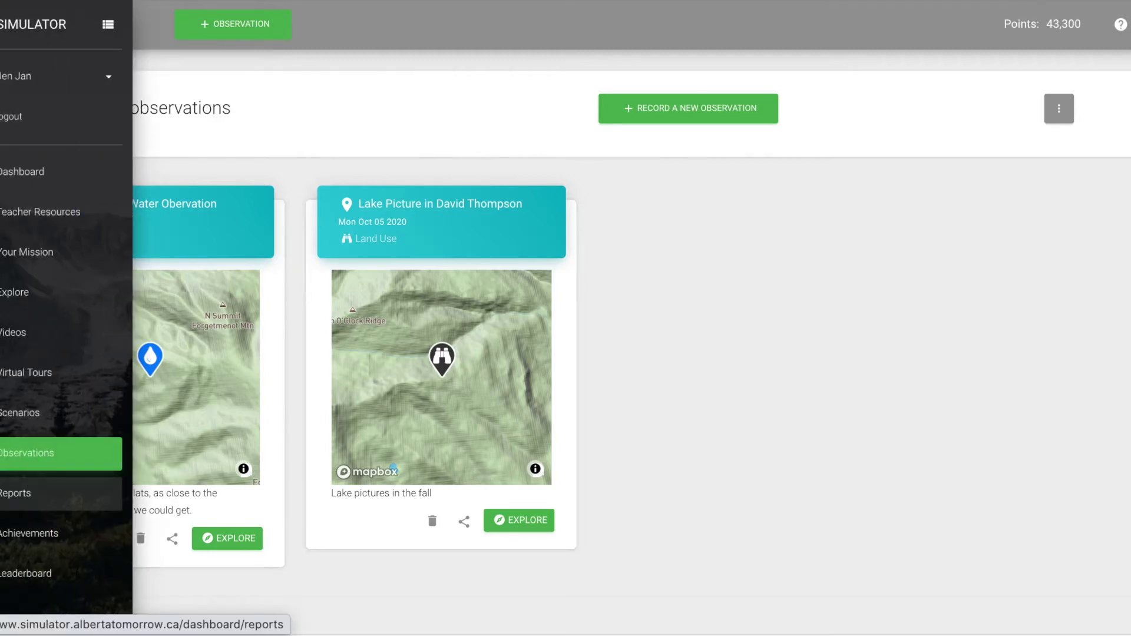
left_click(68, 490)
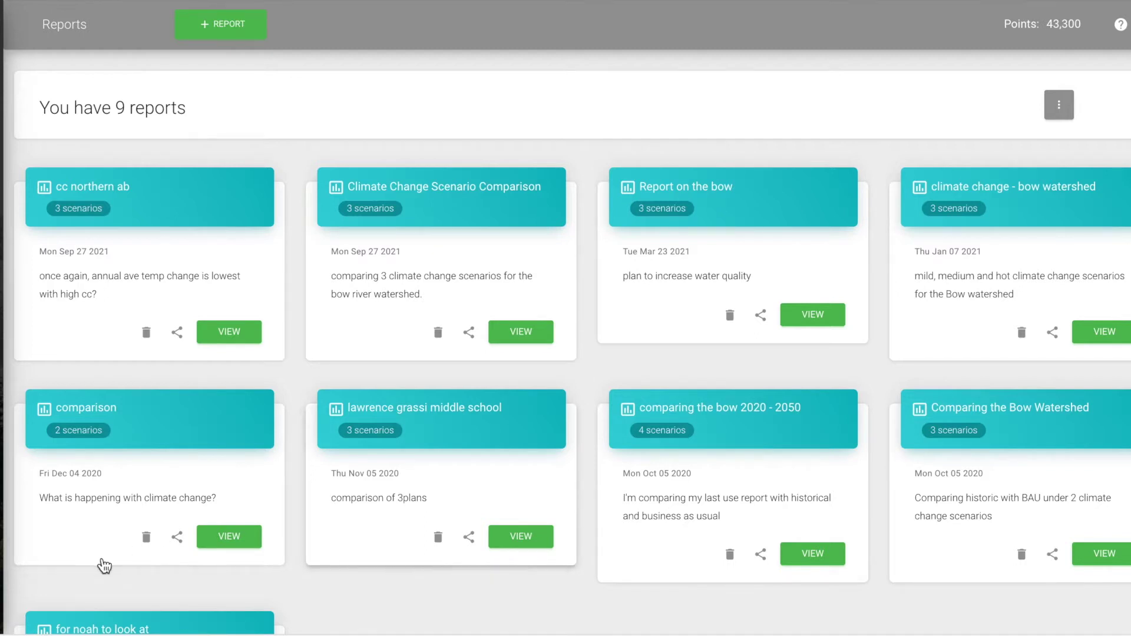
Open Achievements and review the earned award badges and the available quests.
left_click(35, 533)
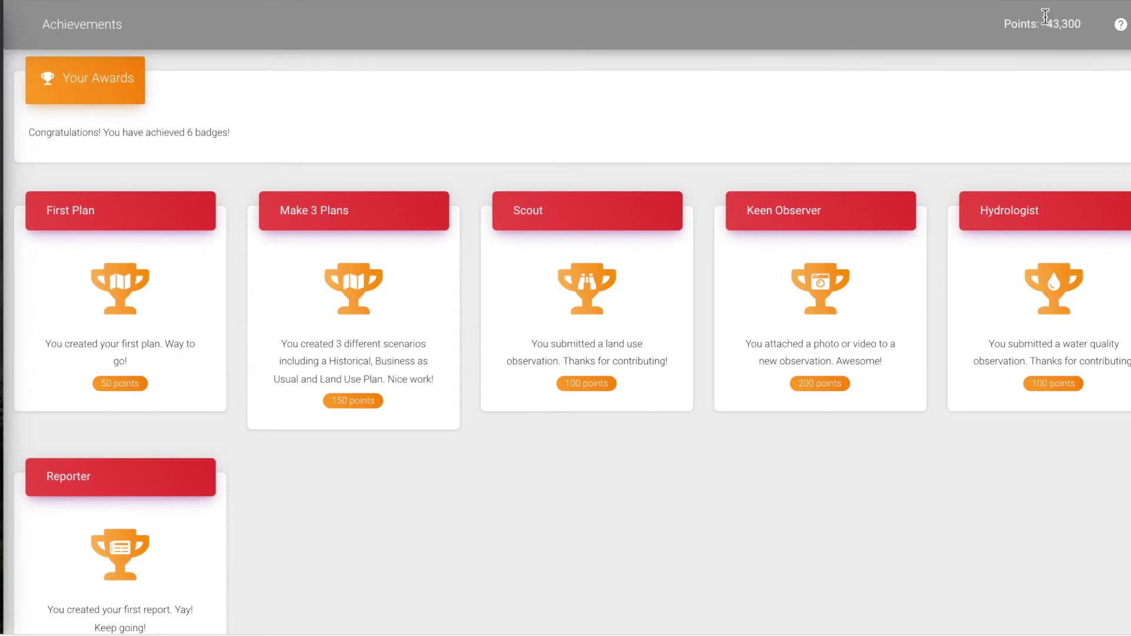
scroll(384, 434, "down", 5)
scroll(381, 428, "down", 3)
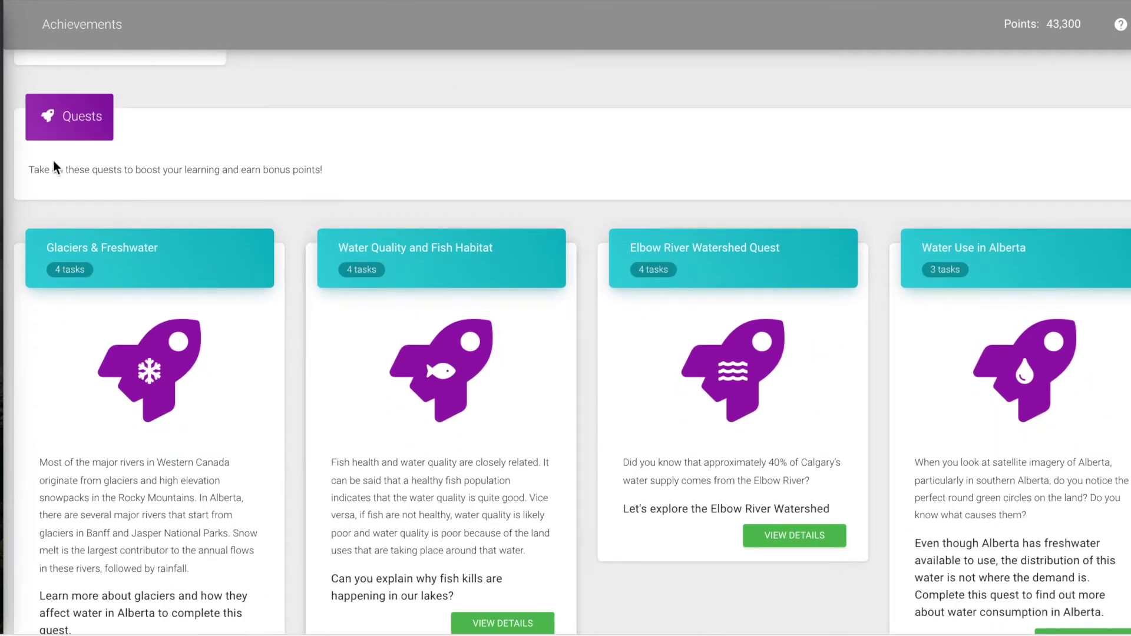
scroll(413, 457, "down", 2)
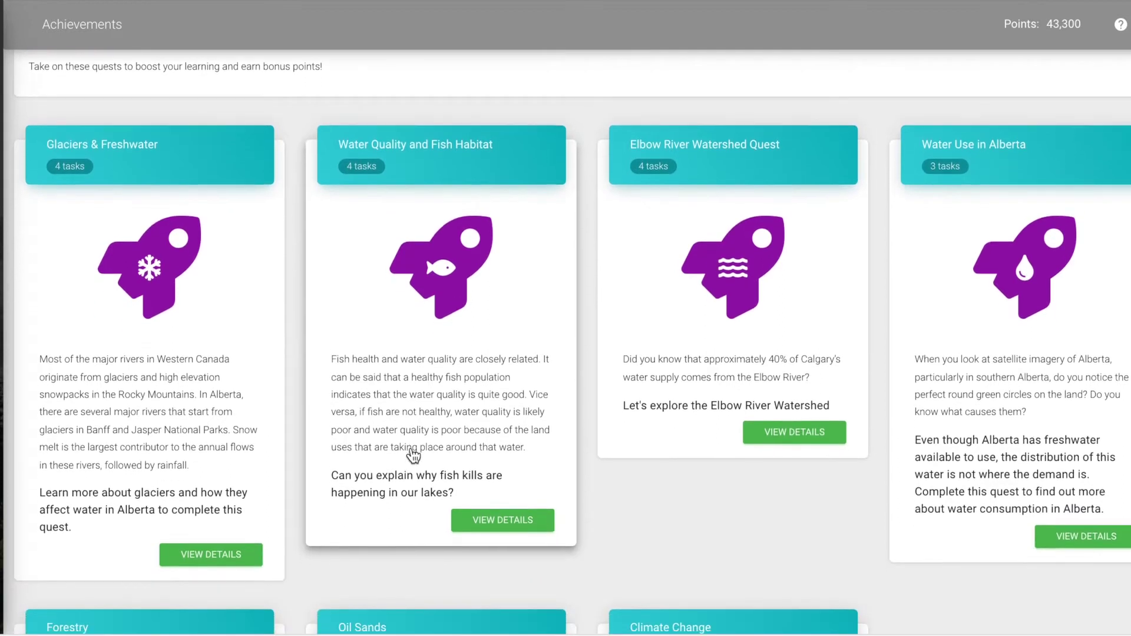
View the task details of the Water Quality and Fish Habitat quest and decline the challenge.
left_click(505, 522)
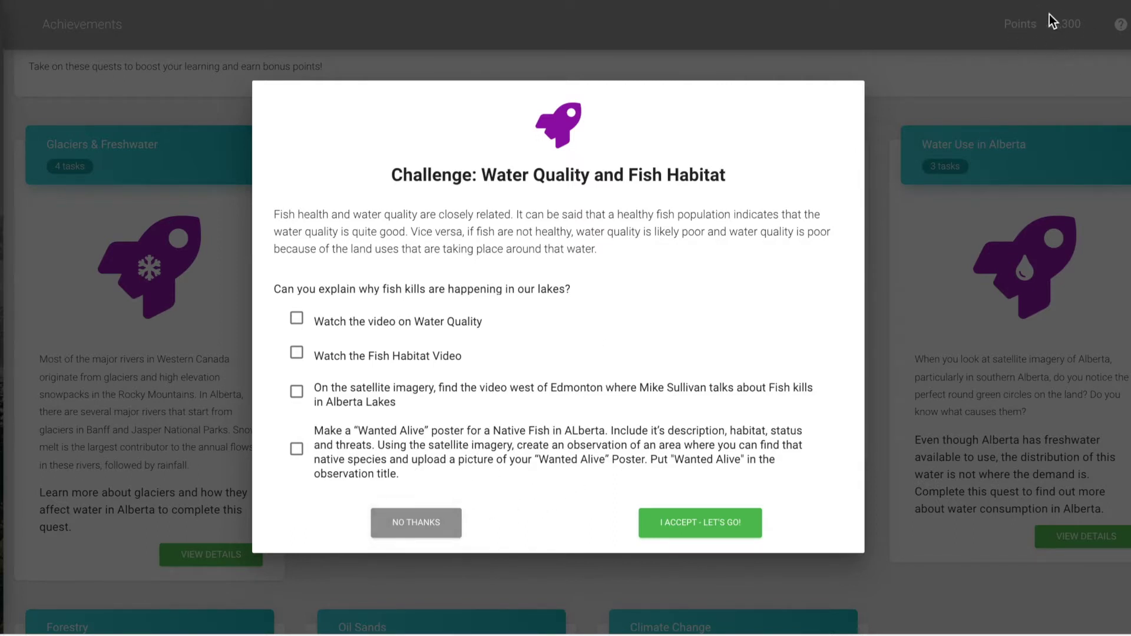
left_click(416, 535)
scroll(617, 448, "down", 9)
Open the Leaderboard and review the School Leaders ranking down to the Global Leaders section.
left_click(11, 574)
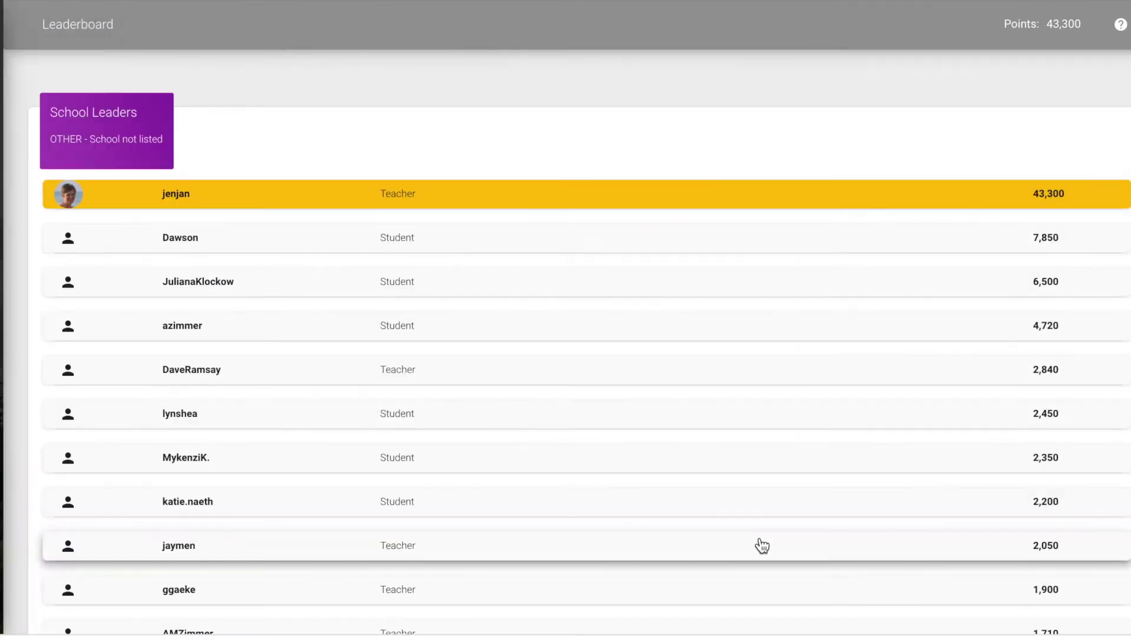
scroll(762, 546, "down", 7)
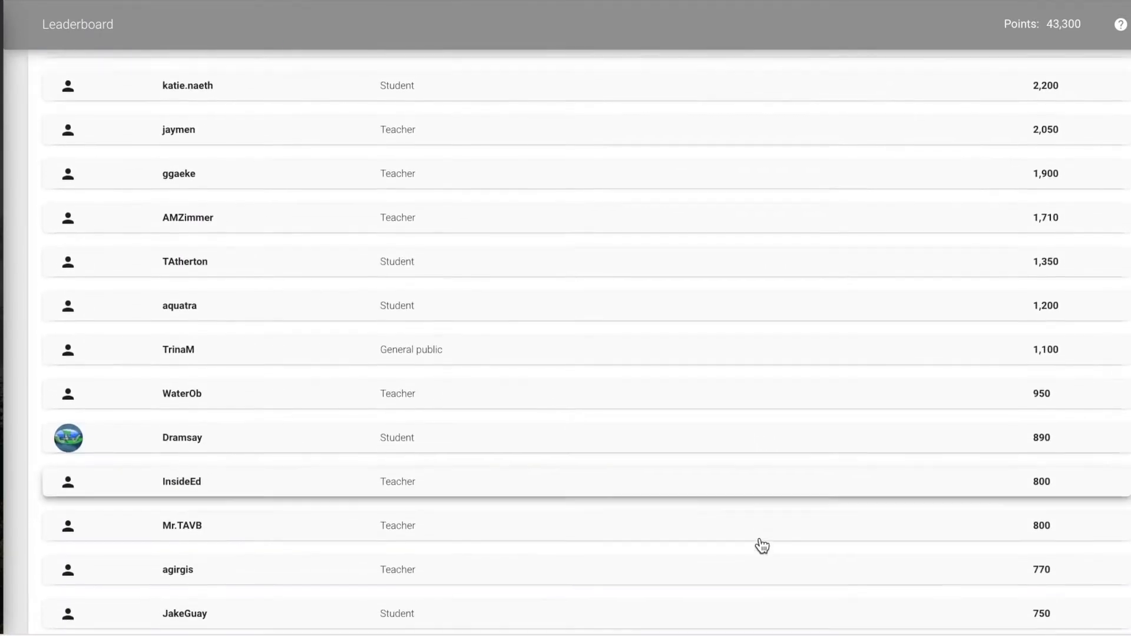
scroll(760, 539, "down", 7)
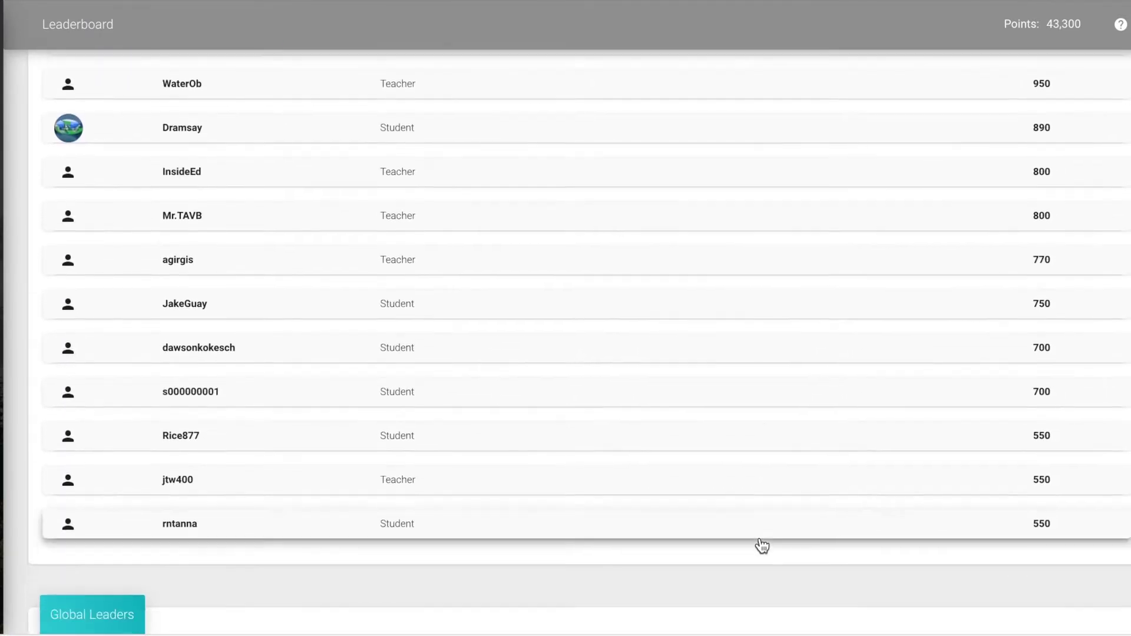
Review the Global Leaders ranking on the Leaderboard.
scroll(762, 546, "down", 2)
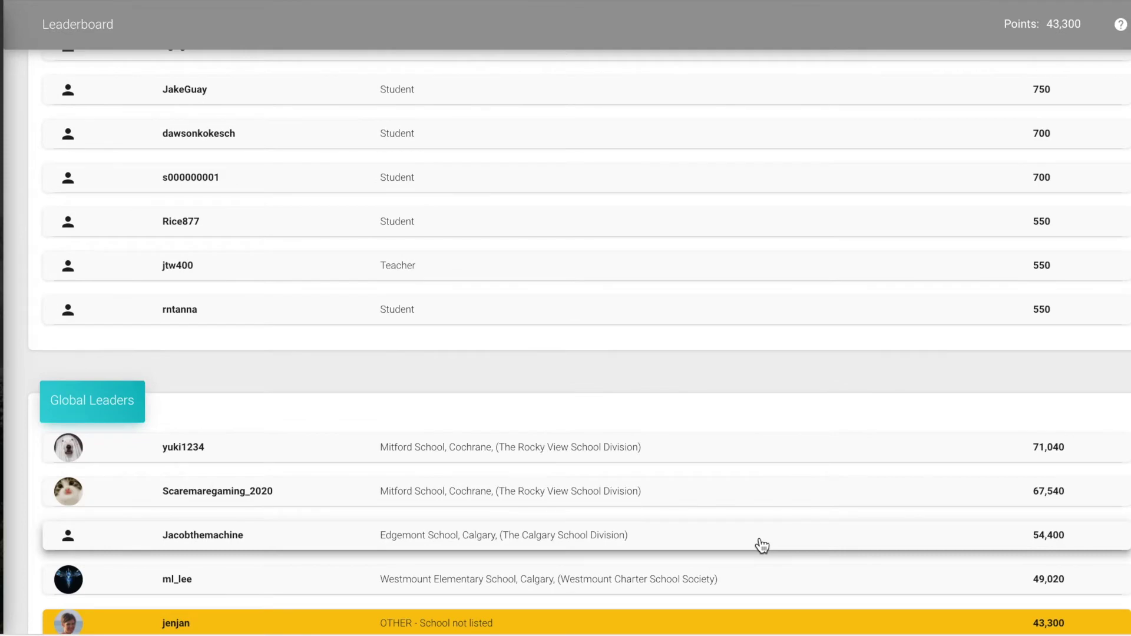
scroll(762, 546, "down", 10)
scroll(761, 543, "down", 10)
scroll(758, 543, "up", 7)
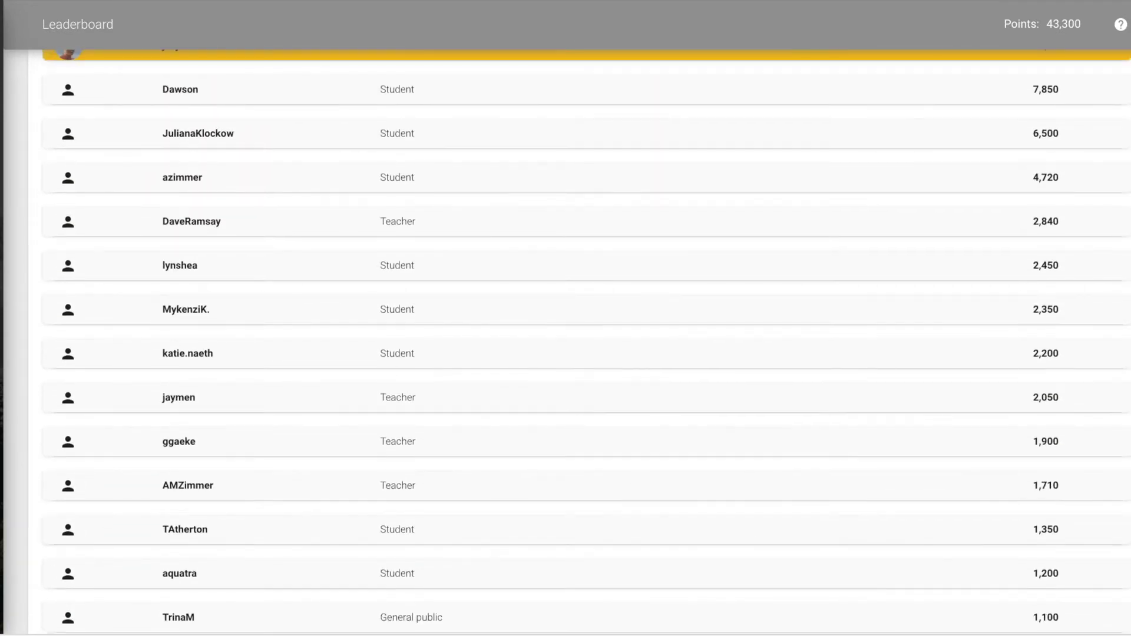
Open the Grassland Tour from the Virtual Tours and view it in full screen.
mouse_move(12, 213)
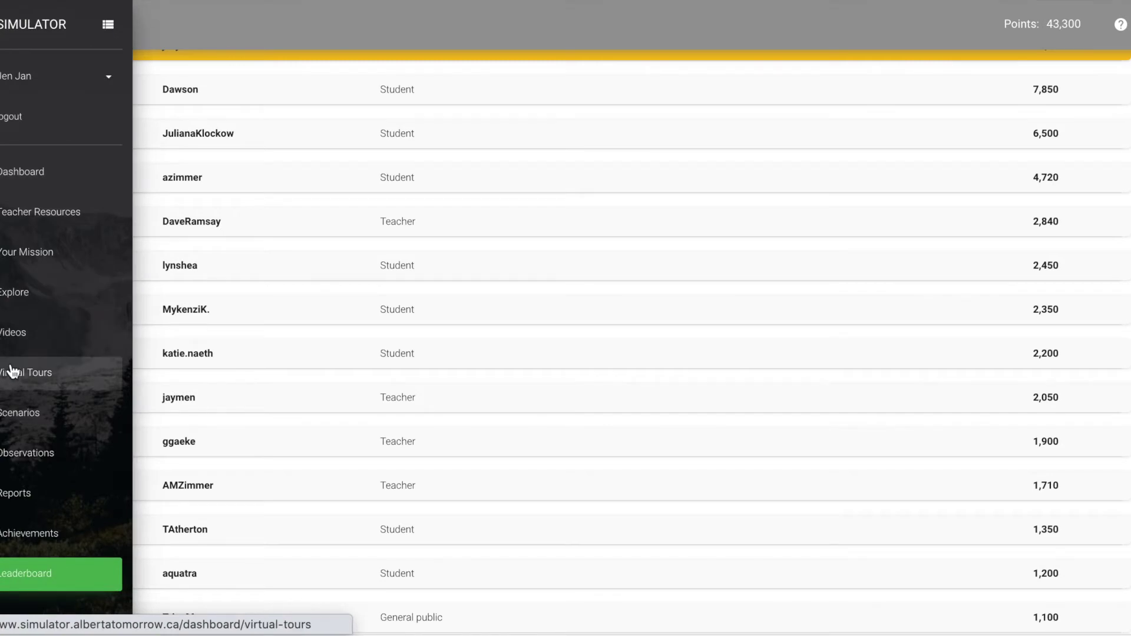
left_click(12, 372)
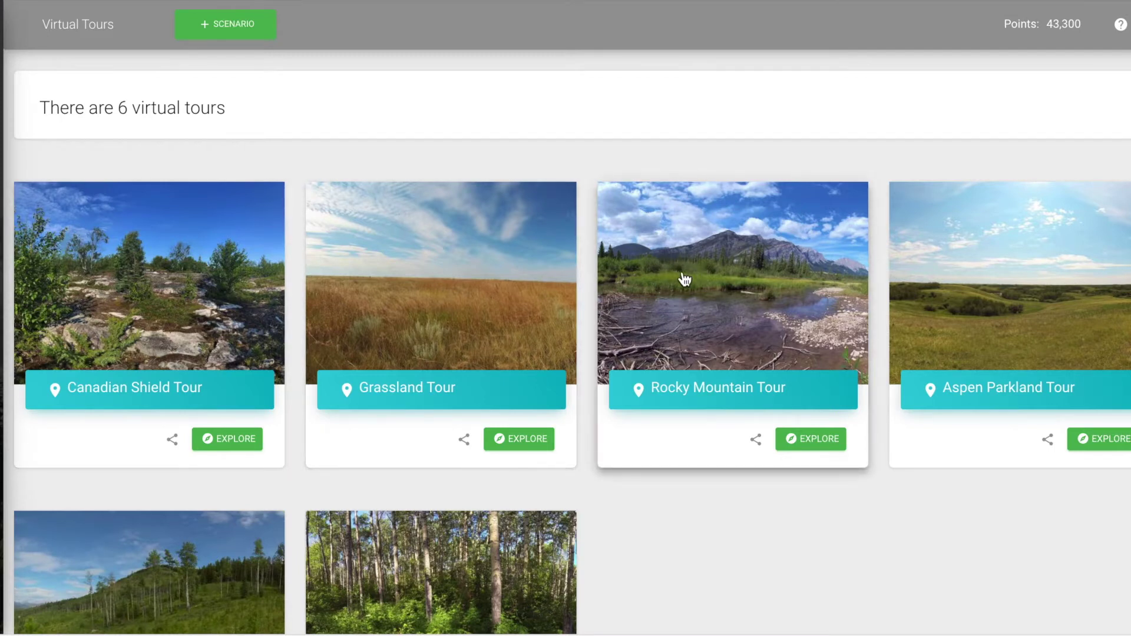
left_click(519, 439)
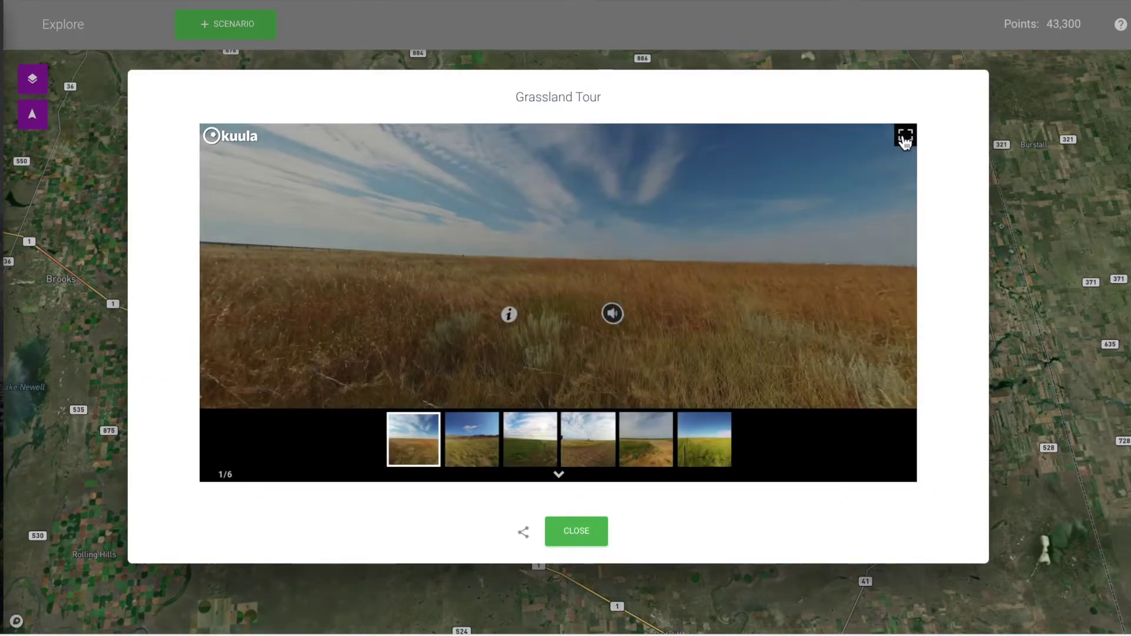
left_click(904, 135)
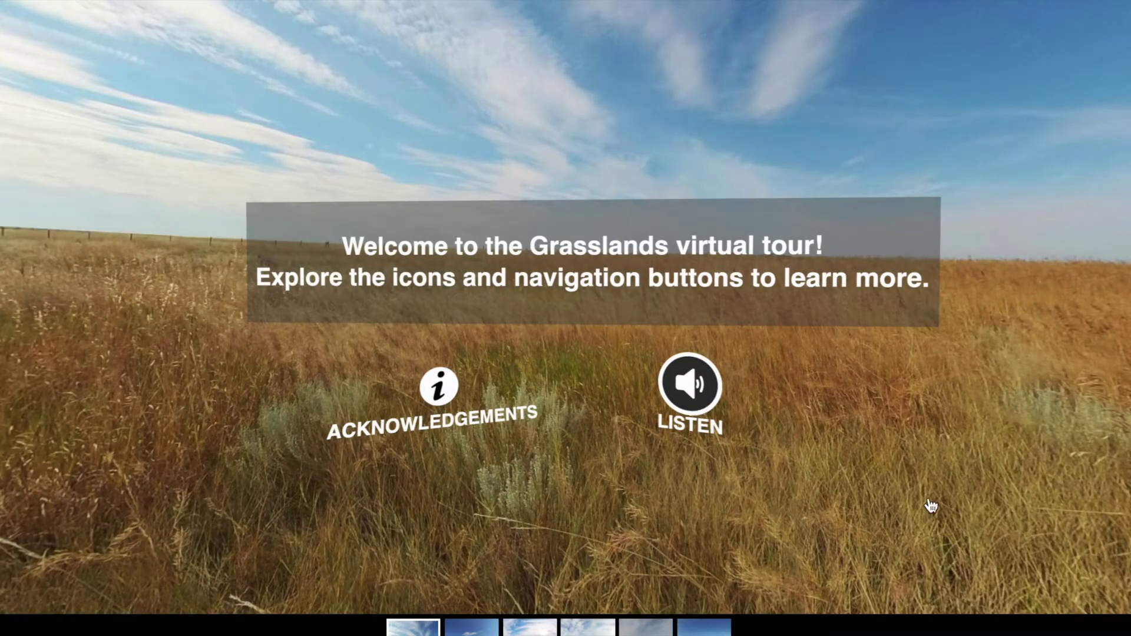
Look down at the ground in the grassland panorama, read the Did You Know note beside the cactus and close it.
left_click_drag(965, 521, 300, 123)
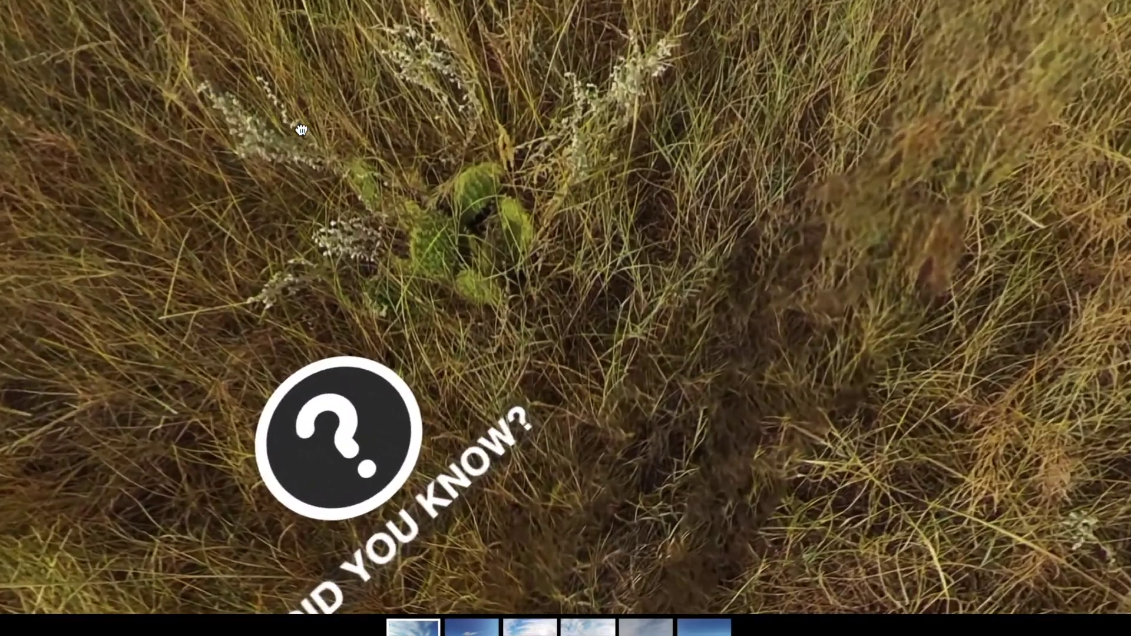
scroll(301, 129, "down", 5)
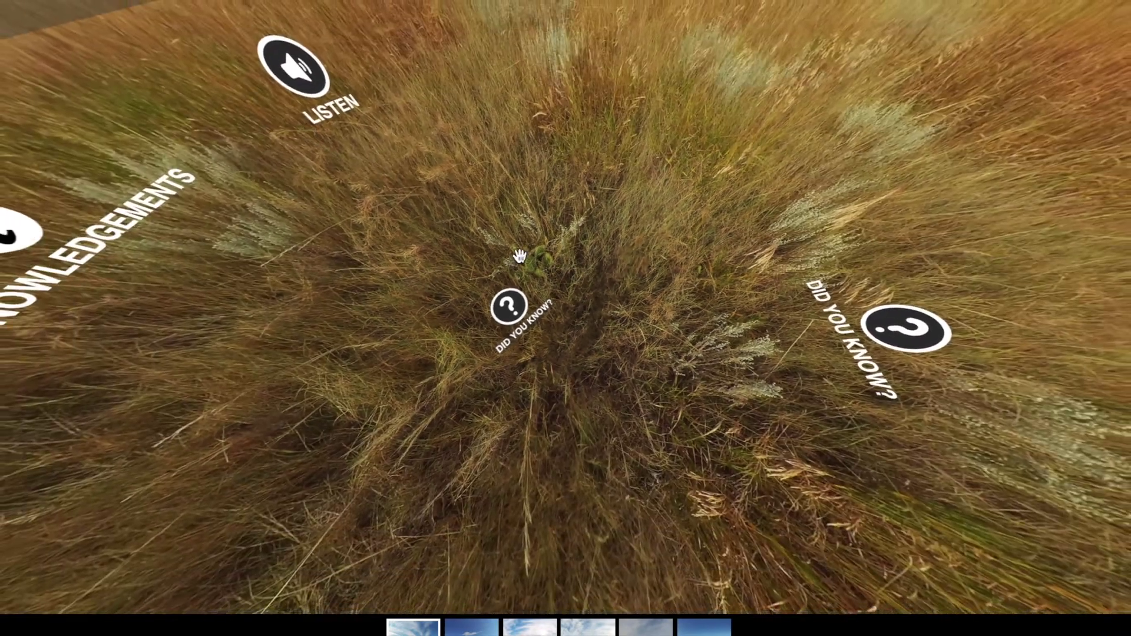
left_click_drag(677, 330, 587, 436)
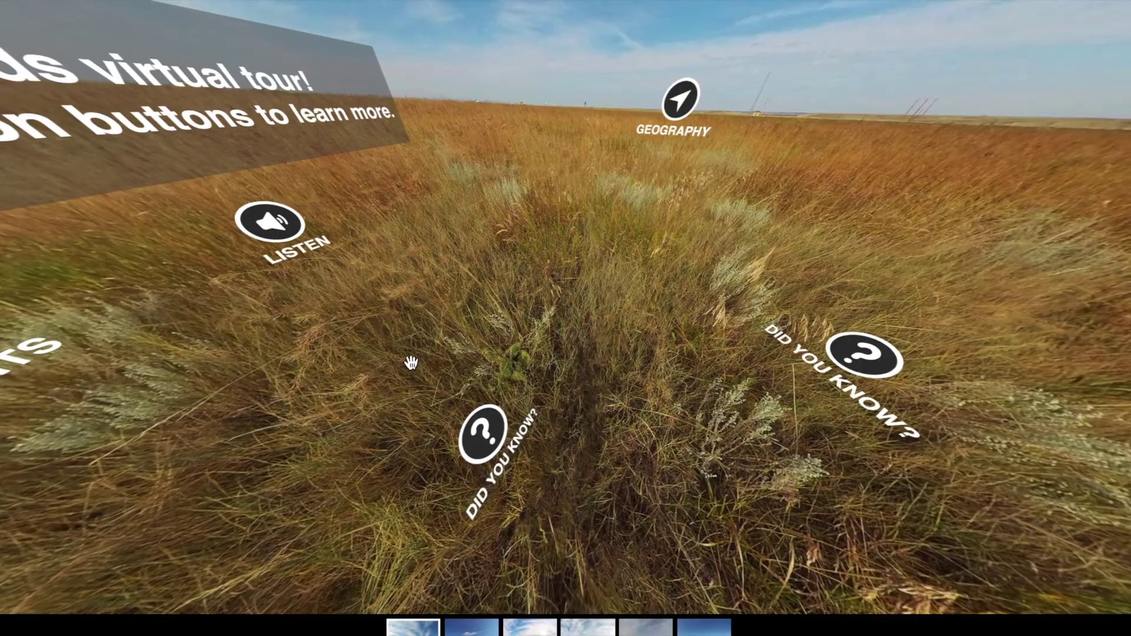
left_click(483, 434)
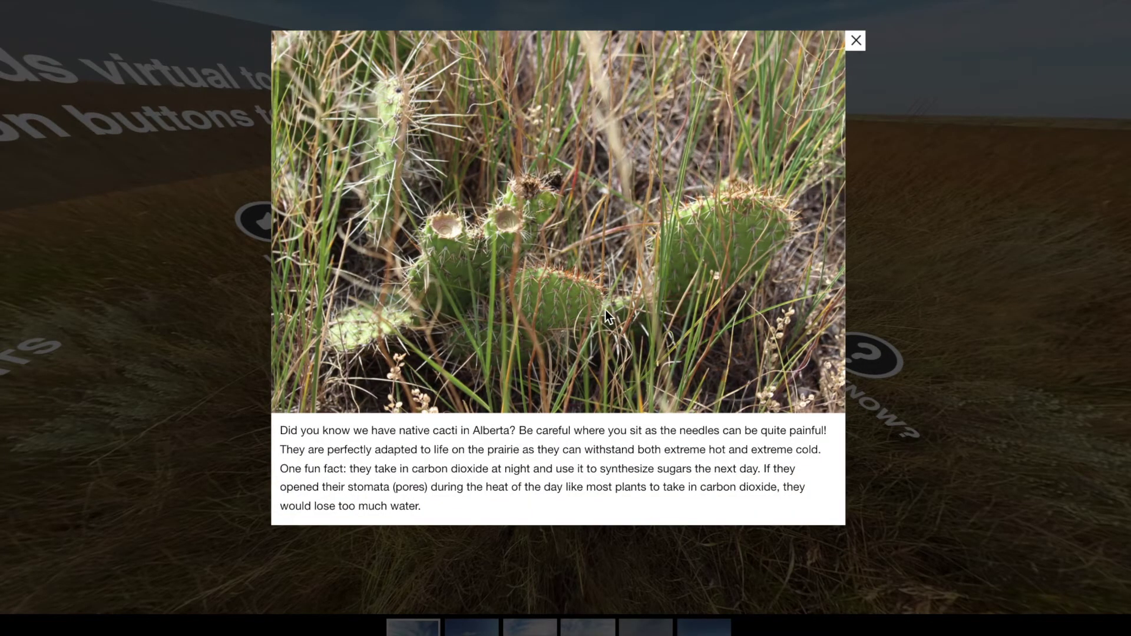
left_click(857, 41)
Turn towards the Geography marker, read the nearby Did You Know note on prairie plant colours and close it.
left_click_drag(783, 359, 587, 466)
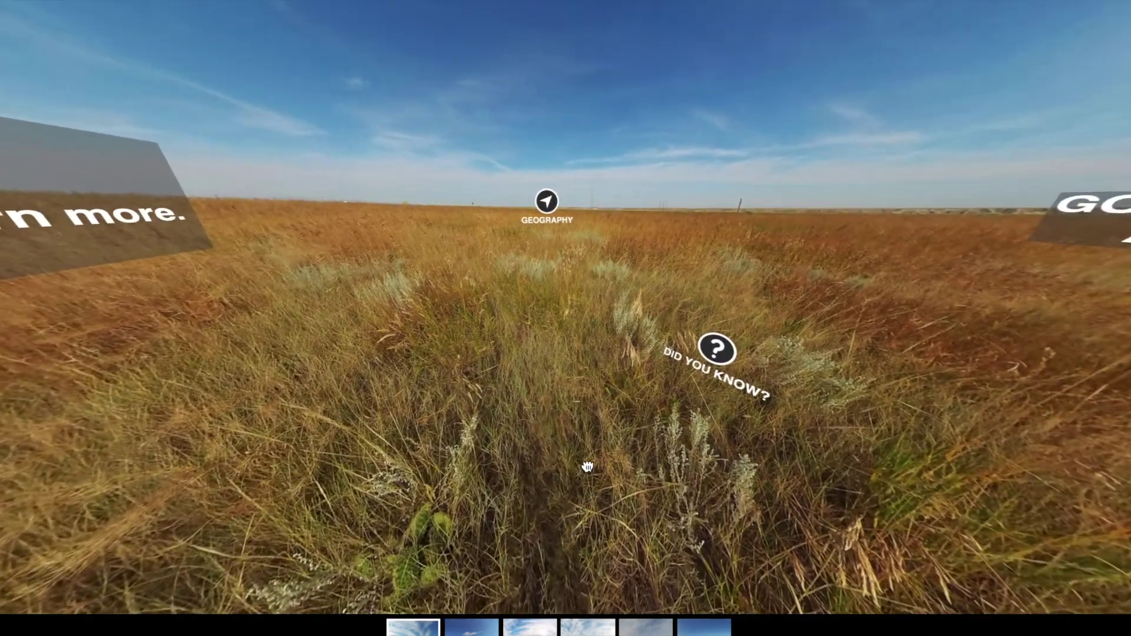
left_click_drag(876, 367, 682, 378)
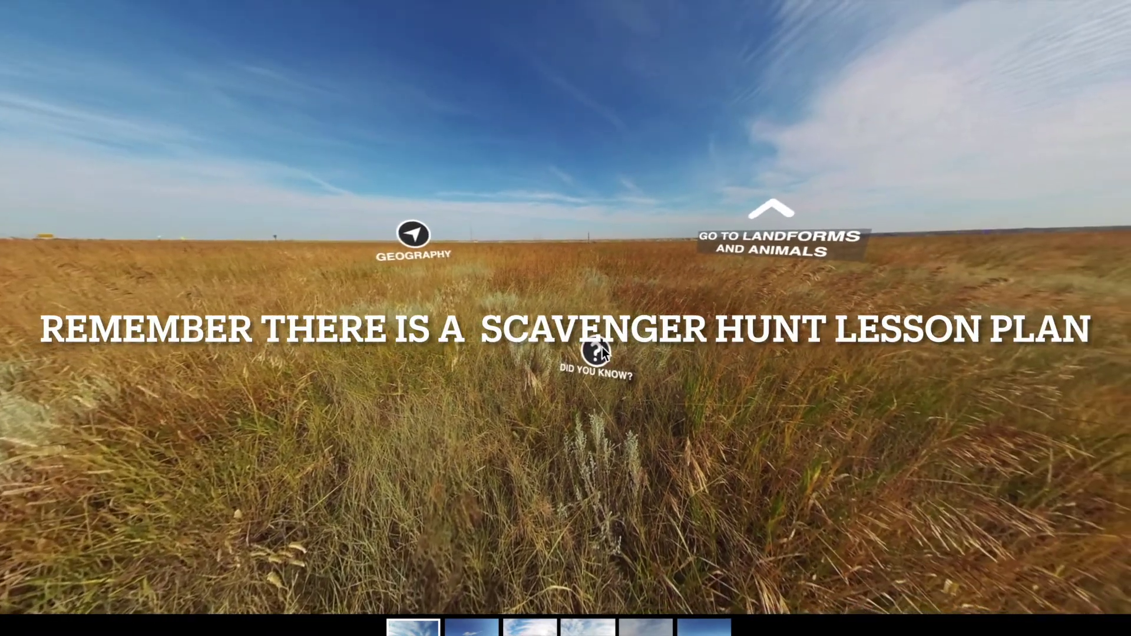
left_click(599, 351)
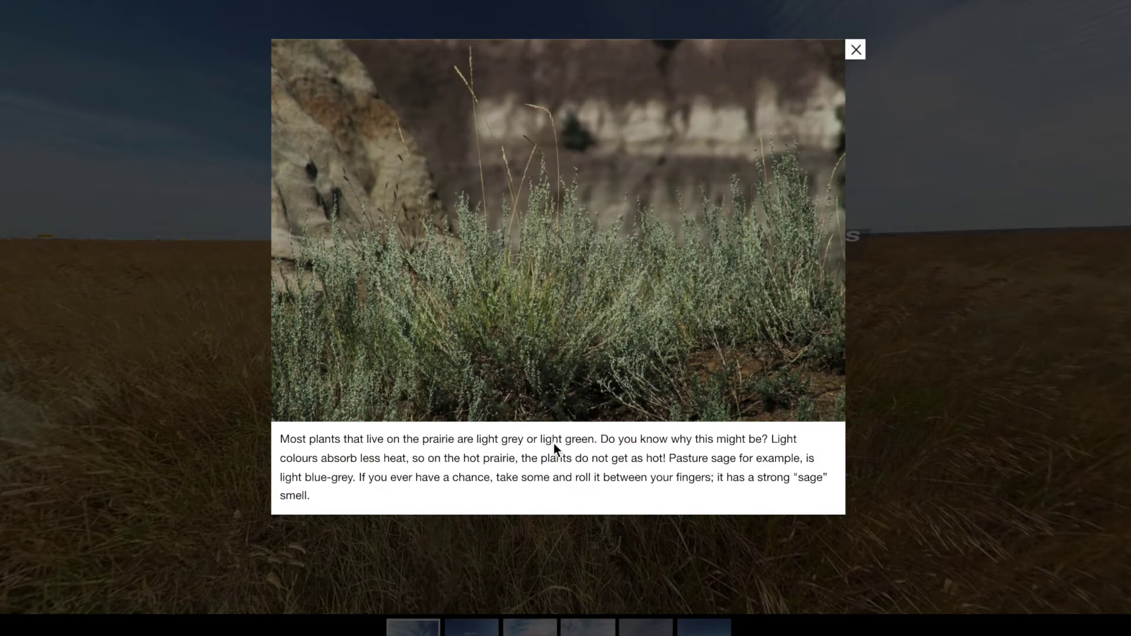
left_click(856, 50)
Move on to the Landforms and Animals scene, read the Landforms information and close it.
left_click_drag(975, 412, 735, 396)
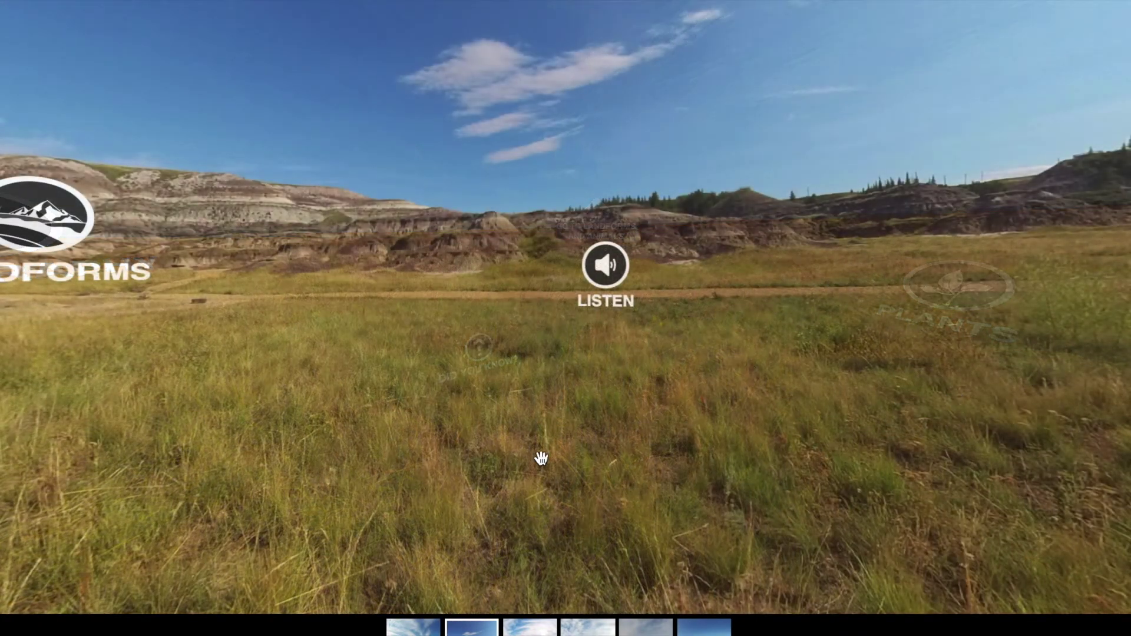
left_click(54, 243)
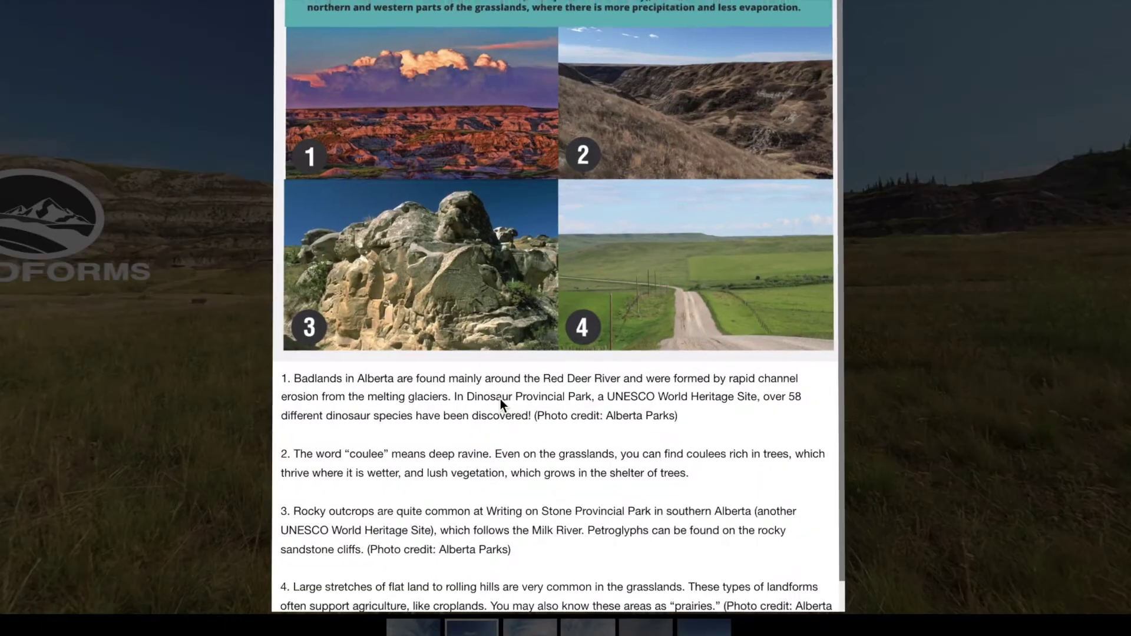
left_click(663, 363)
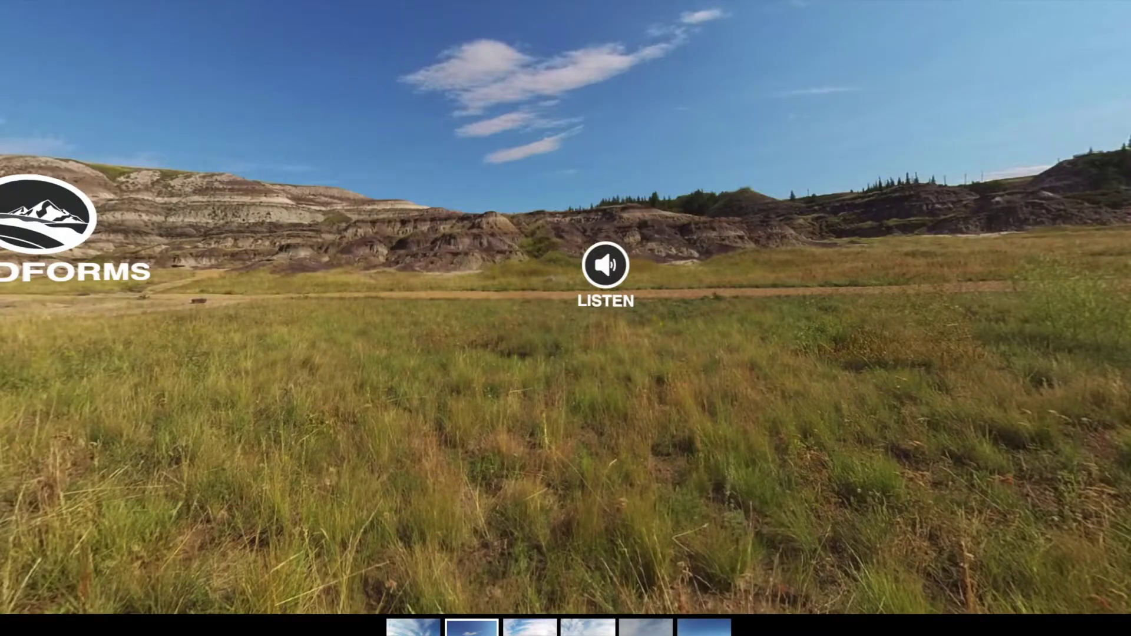
Turn the panorama to the Animals marker, read its information on grassland species and close it.
left_click_drag(563, 327, 91, 285)
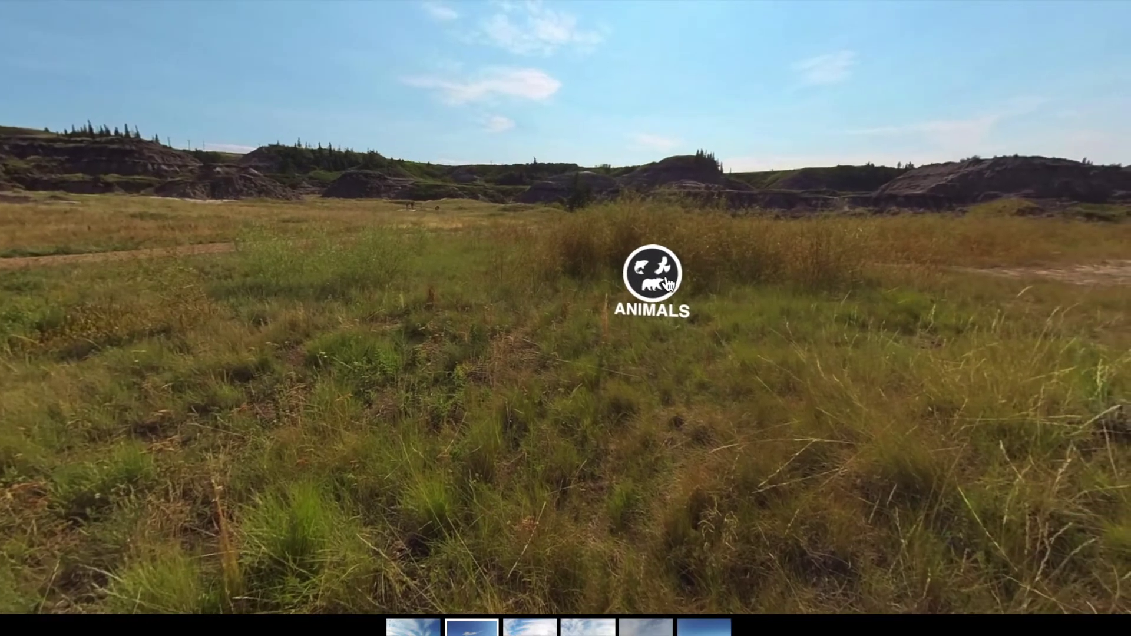
left_click(668, 283)
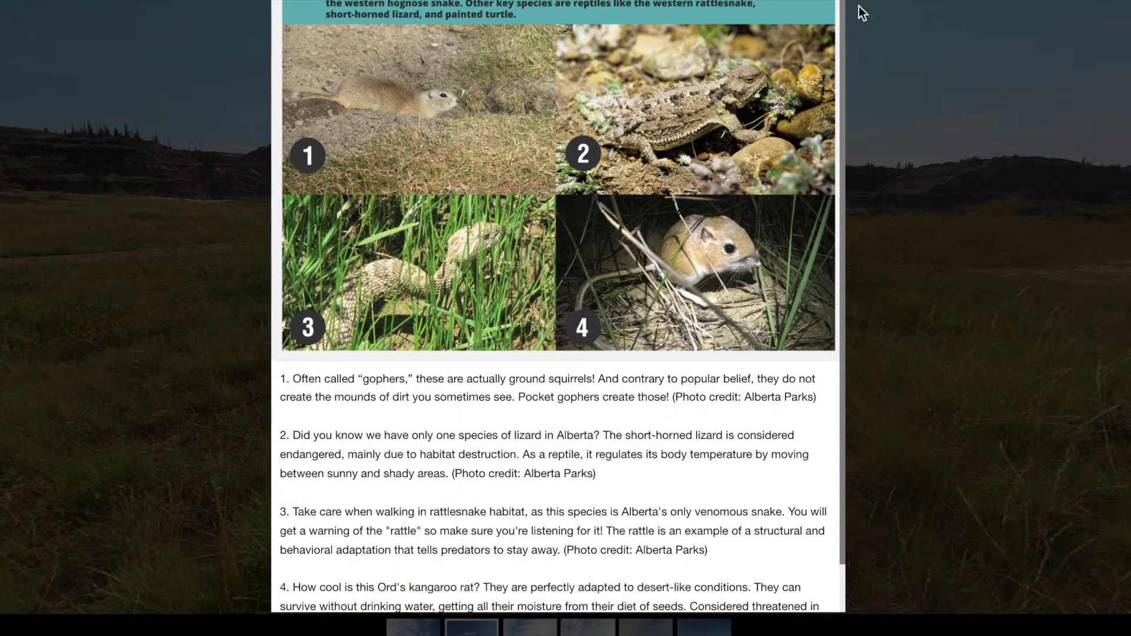
left_click(927, 550)
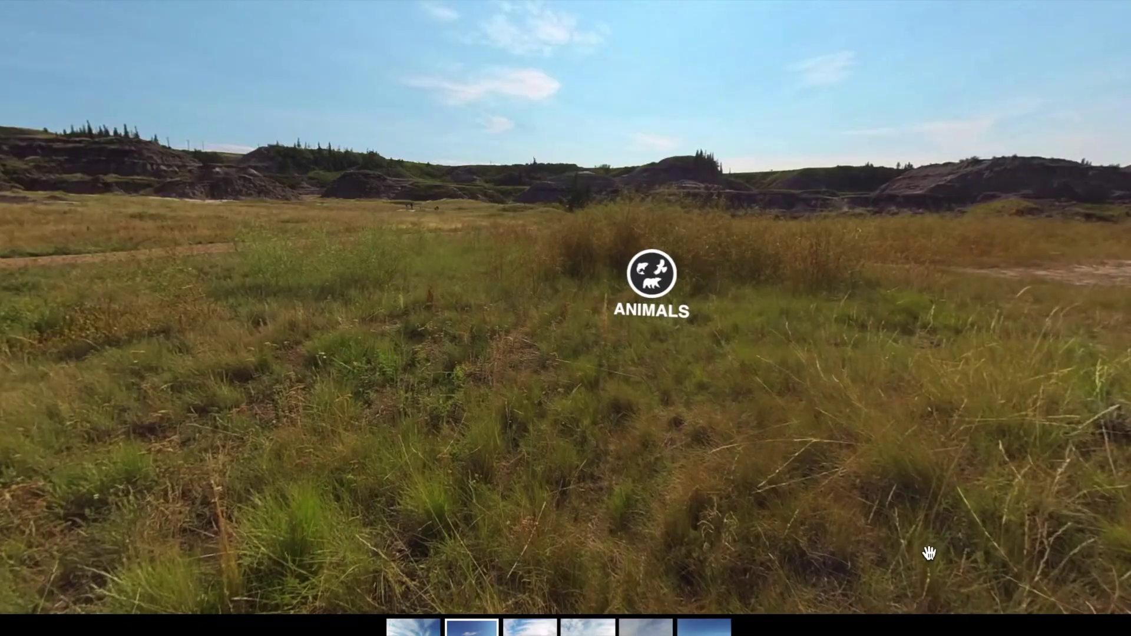
Go to the Native Grasses and Pronghorns scene, look around the fenced pasture and leave full screen.
left_click_drag(953, 550, 317, 453)
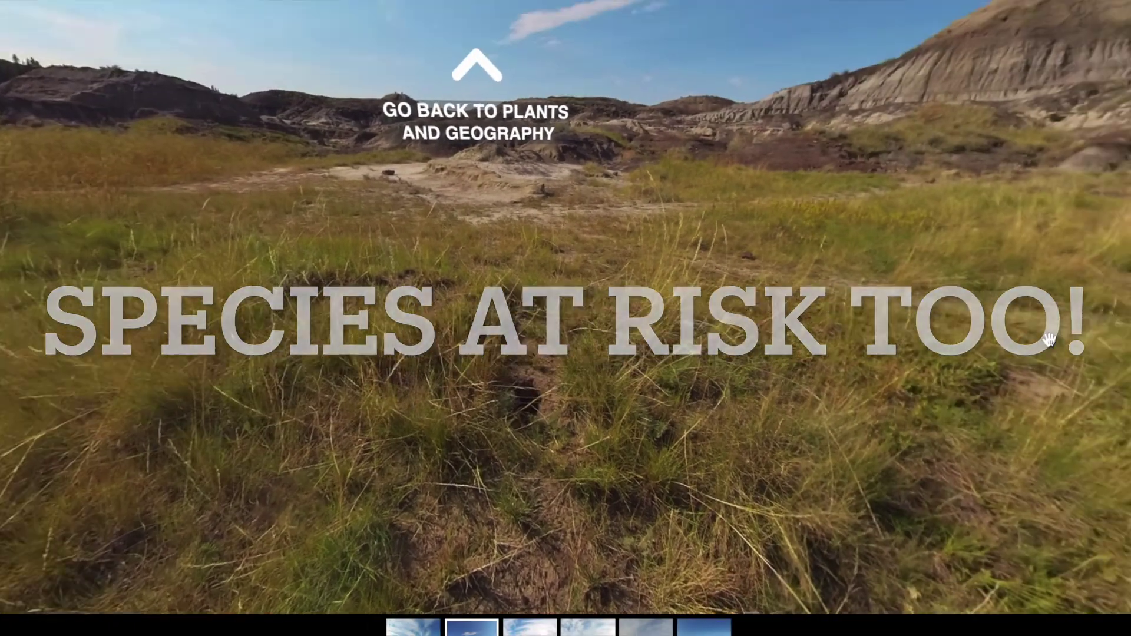
left_click_drag(1048, 340, 392, 392)
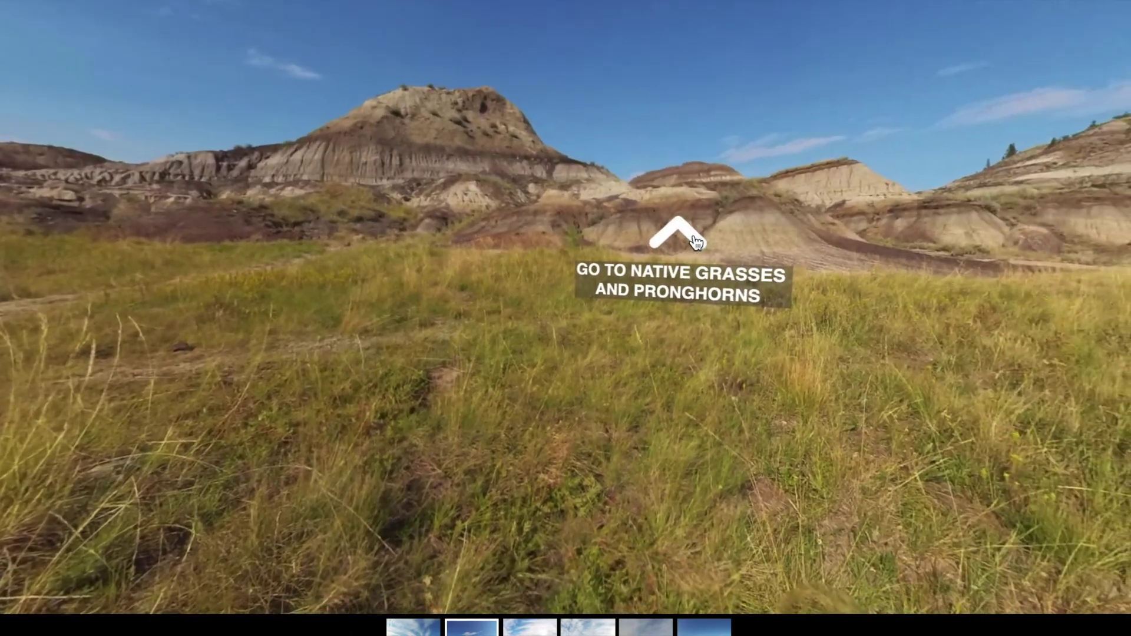
left_click(694, 236)
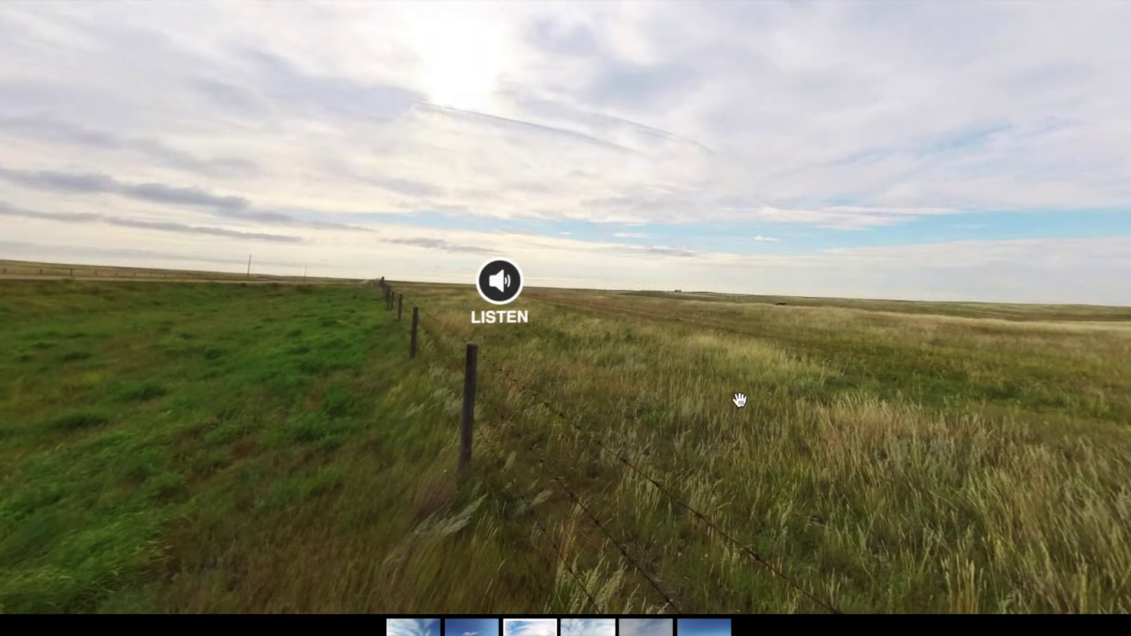
left_click_drag(836, 405, 125, 361)
left_click_drag(659, 330, 354, 283)
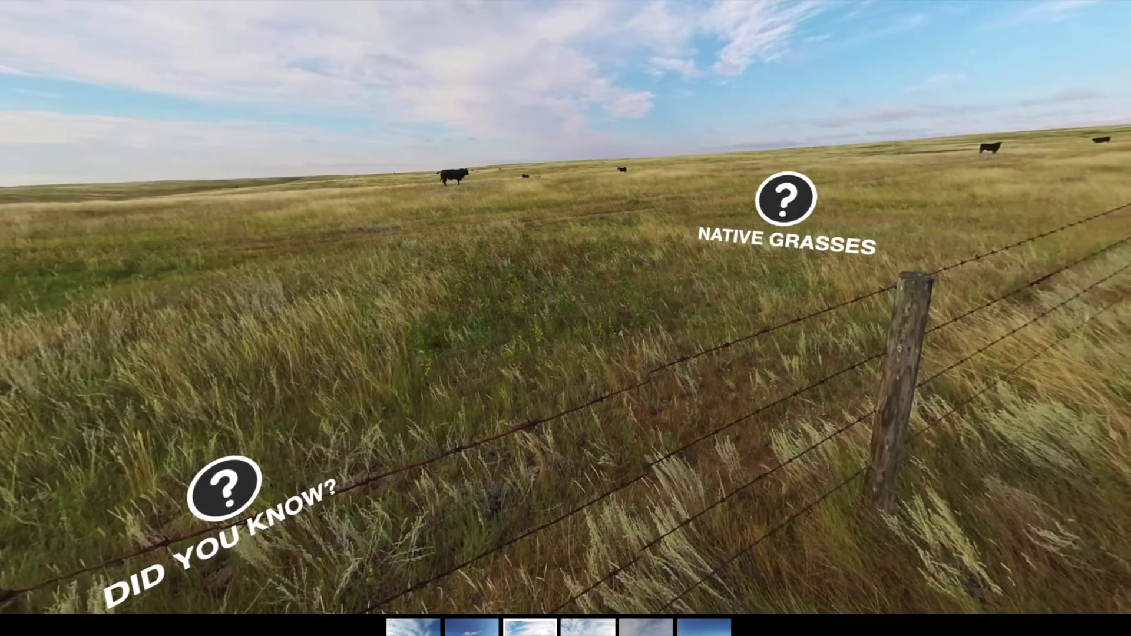
key("Escape")
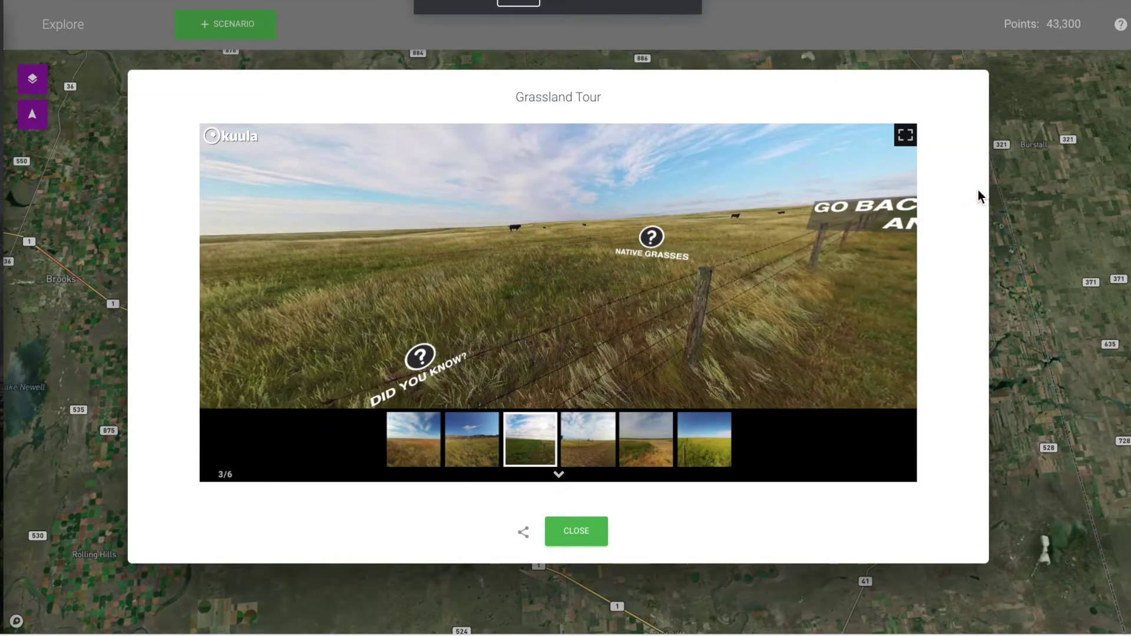
Return to the Virtual Tours list and look through the available tours down to Foothills and Boreal Forest.
mouse_move(14, 304)
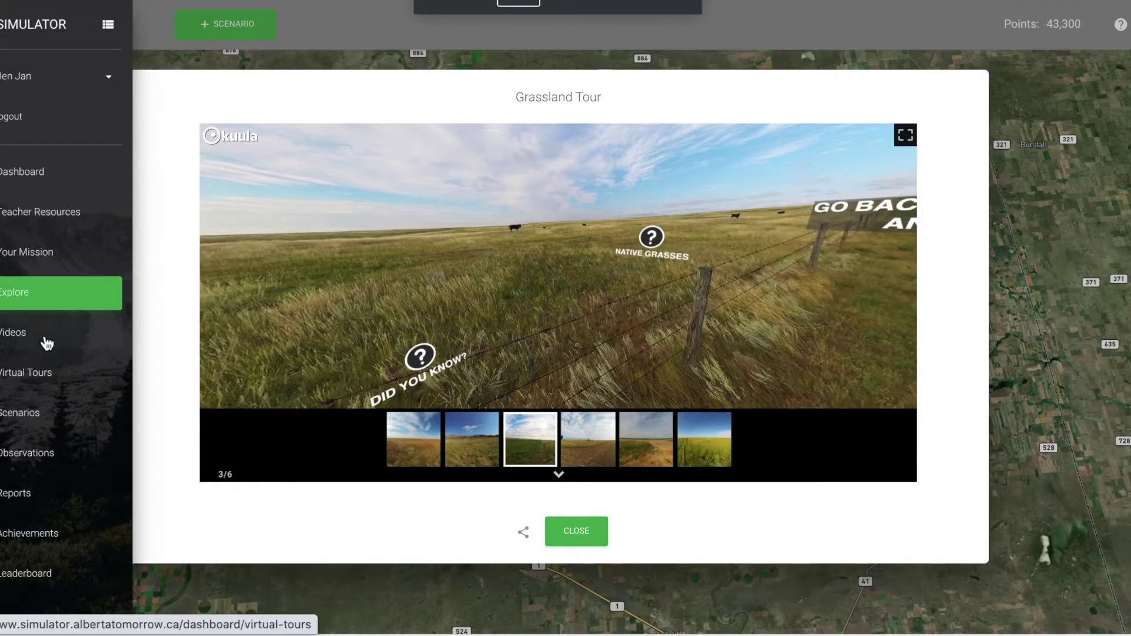
left_click(41, 375)
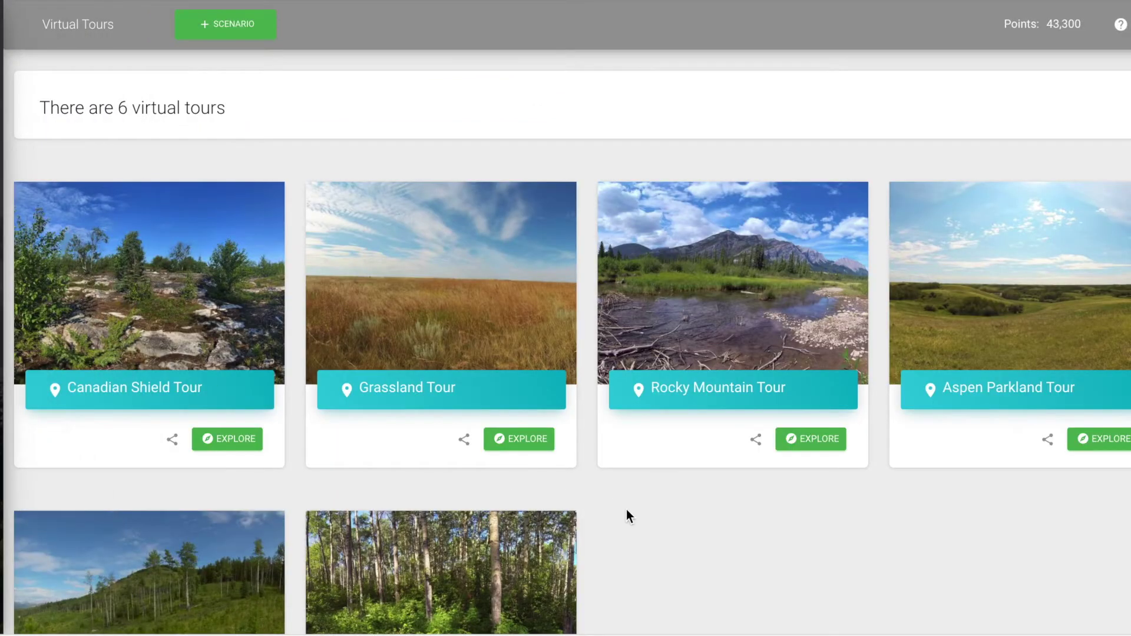
scroll(627, 510, "down", 2)
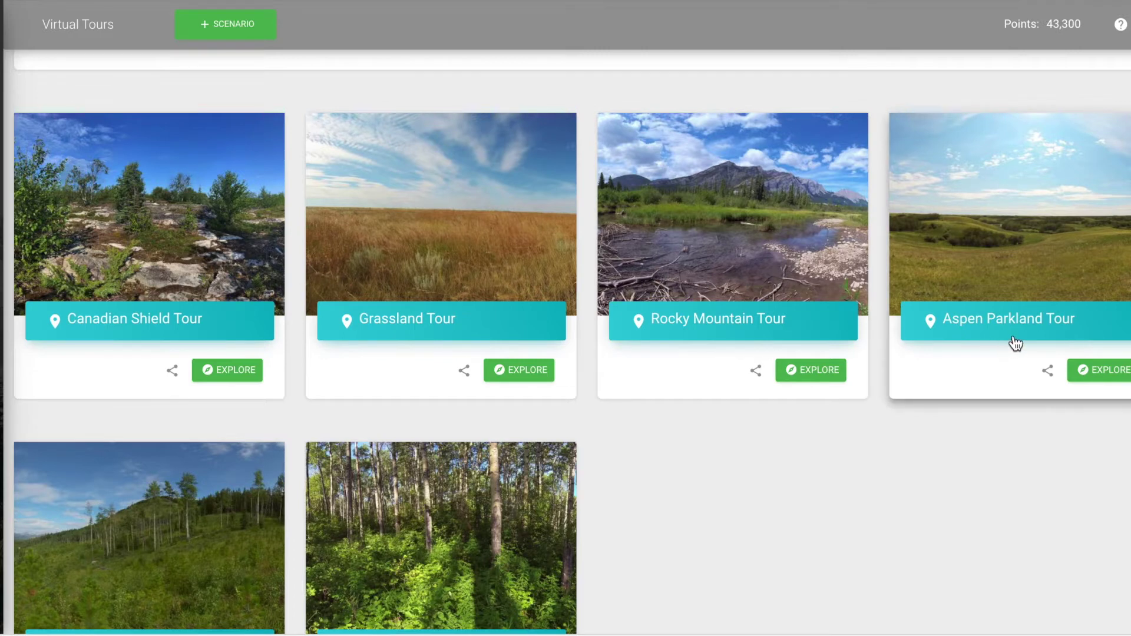
scroll(1014, 342, "down", 2)
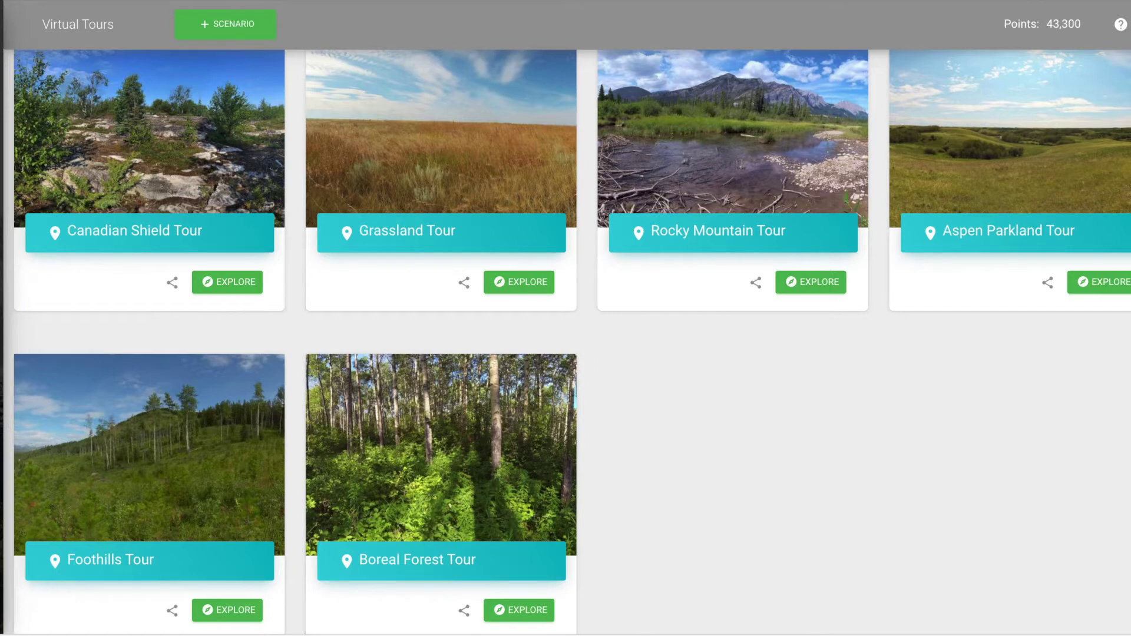
Open the Scenarios section and create a new scenario with the Historic simulation type.
mouse_move(2, 435)
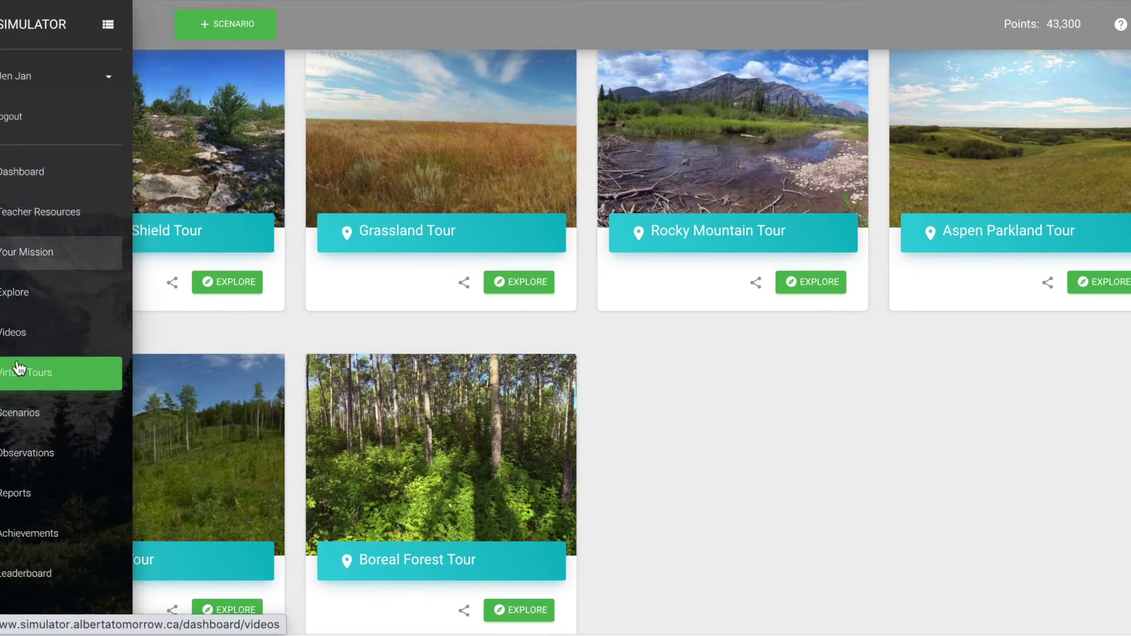
left_click(53, 429)
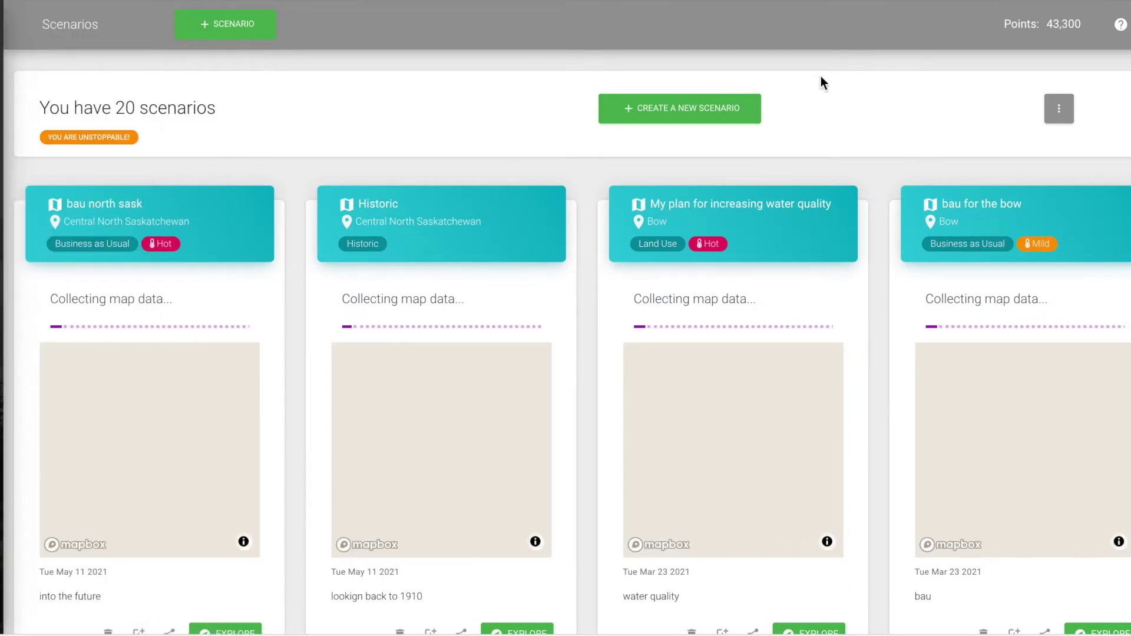
left_click(706, 106)
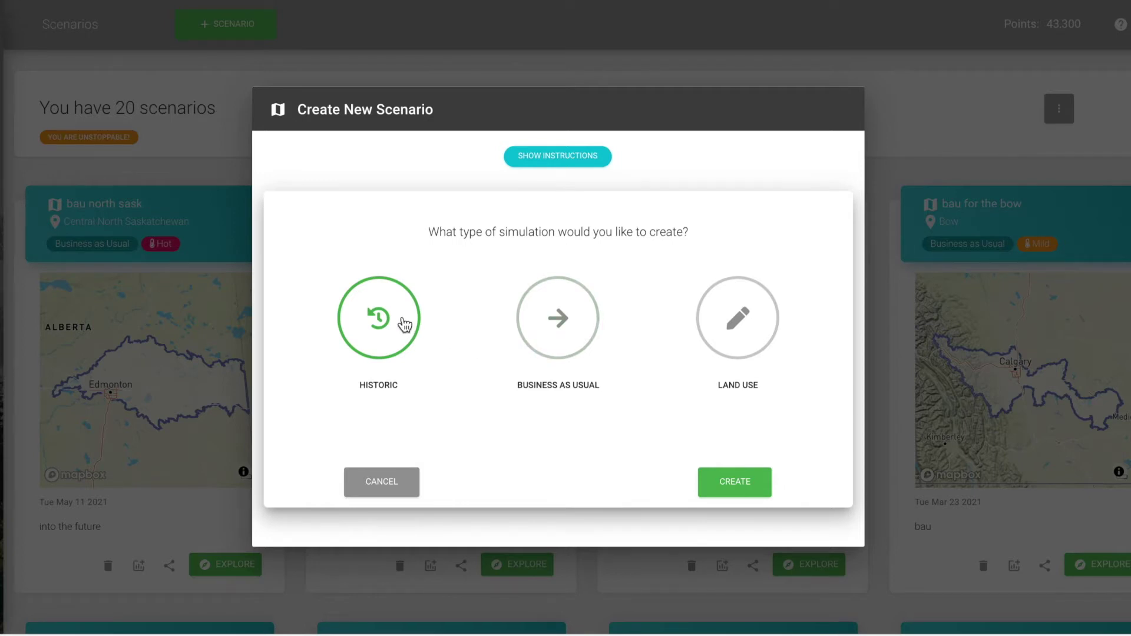
left_click(744, 487)
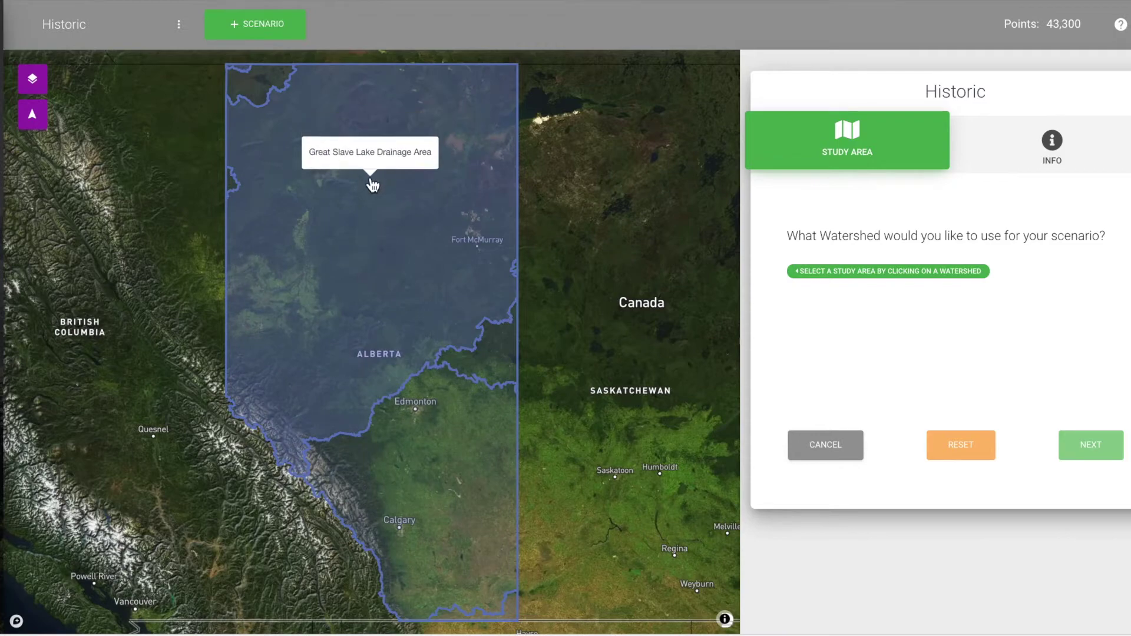
Set the study area to the Bow sub-watershed of the Nelson River Drainage Area and continue to the general info.
left_click(443, 454)
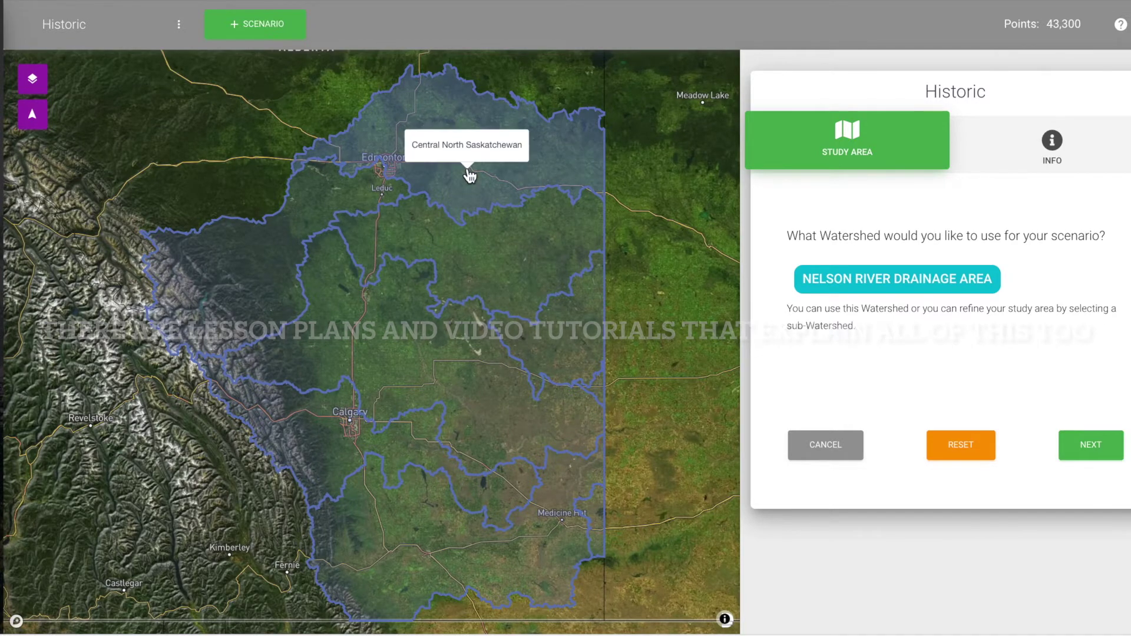
left_click(315, 429)
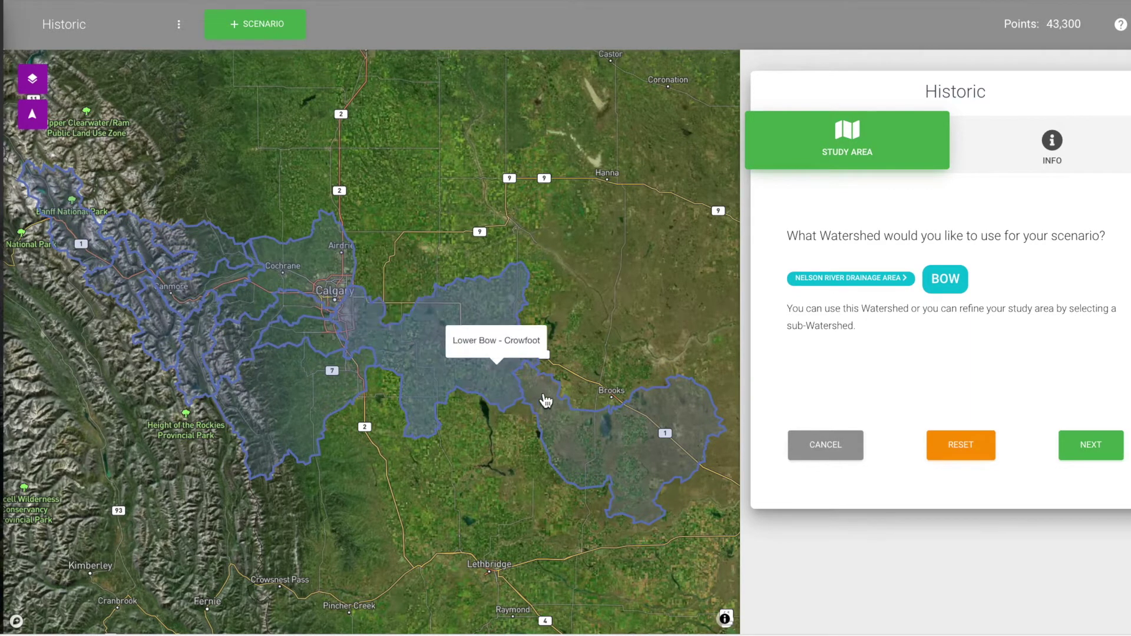
left_click(1102, 454)
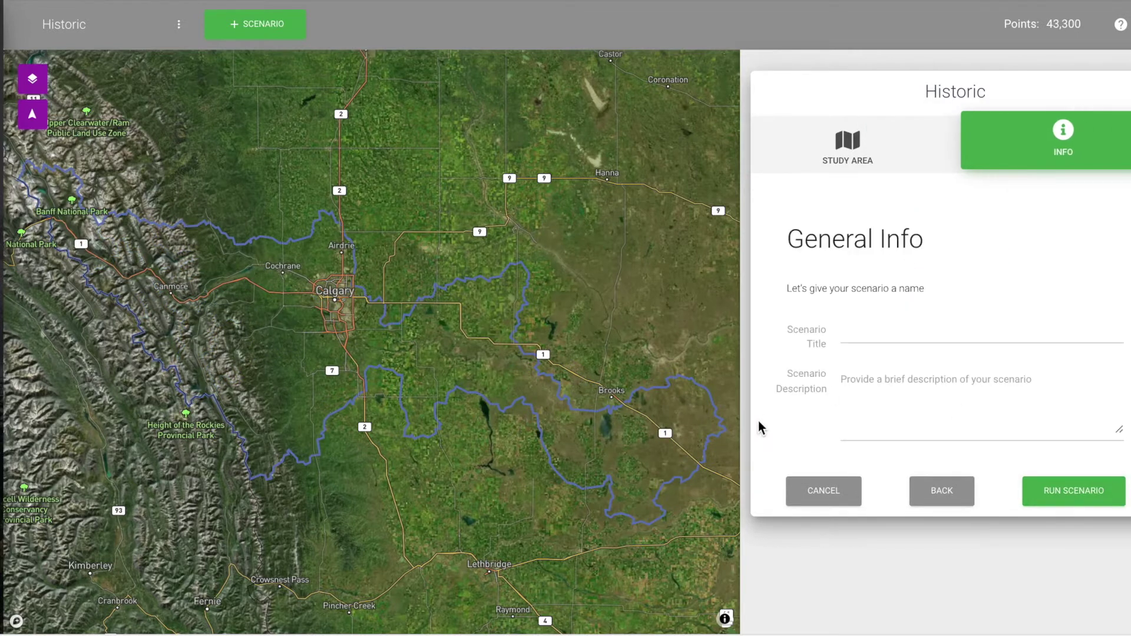
Title the scenario "Historic Bow", describe it as "looking at the bow watershed" and run it.
left_click(883, 332)
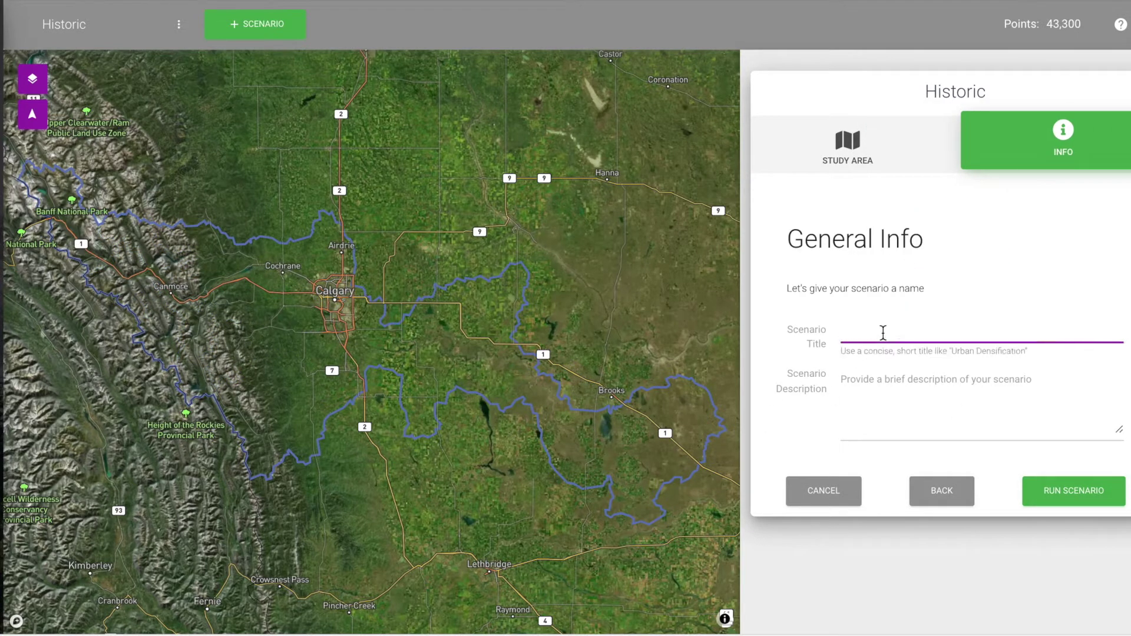
type("Historic Bow")
left_click(852, 377)
type("looking at the bow watershed")
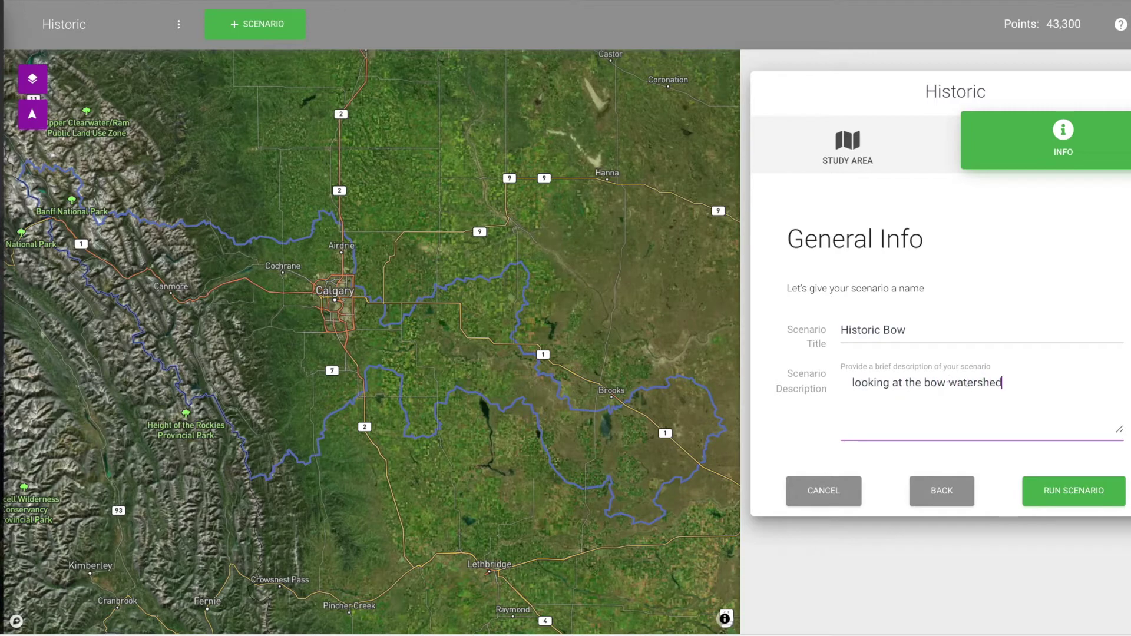
left_click(1077, 494)
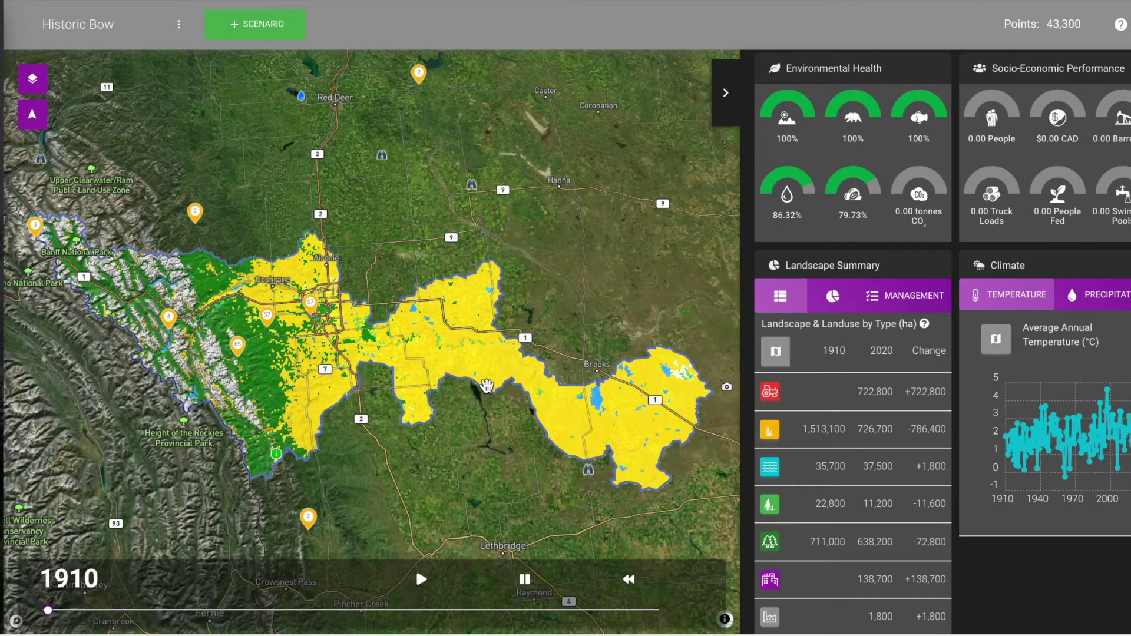
Inspect the 1910 land cover of the Bow watershed up close and read the Natural Landscapes indicator's details.
scroll(487, 386, "up", 1)
scroll(487, 386, "up", 3)
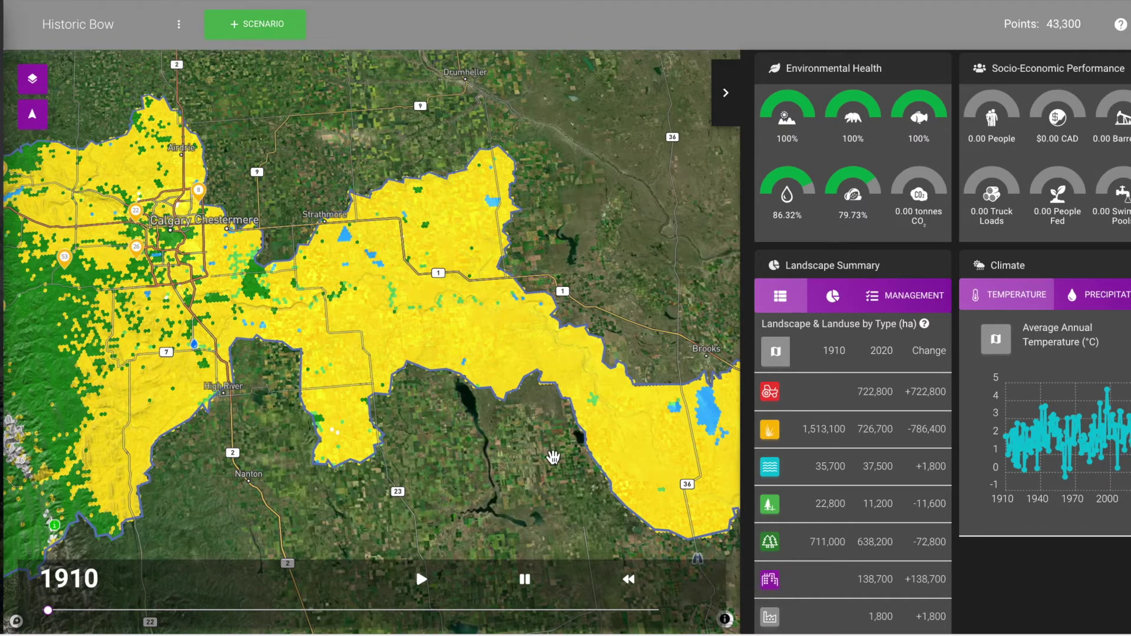
scroll(552, 476, "down", 1)
scroll(553, 477, "down", 3)
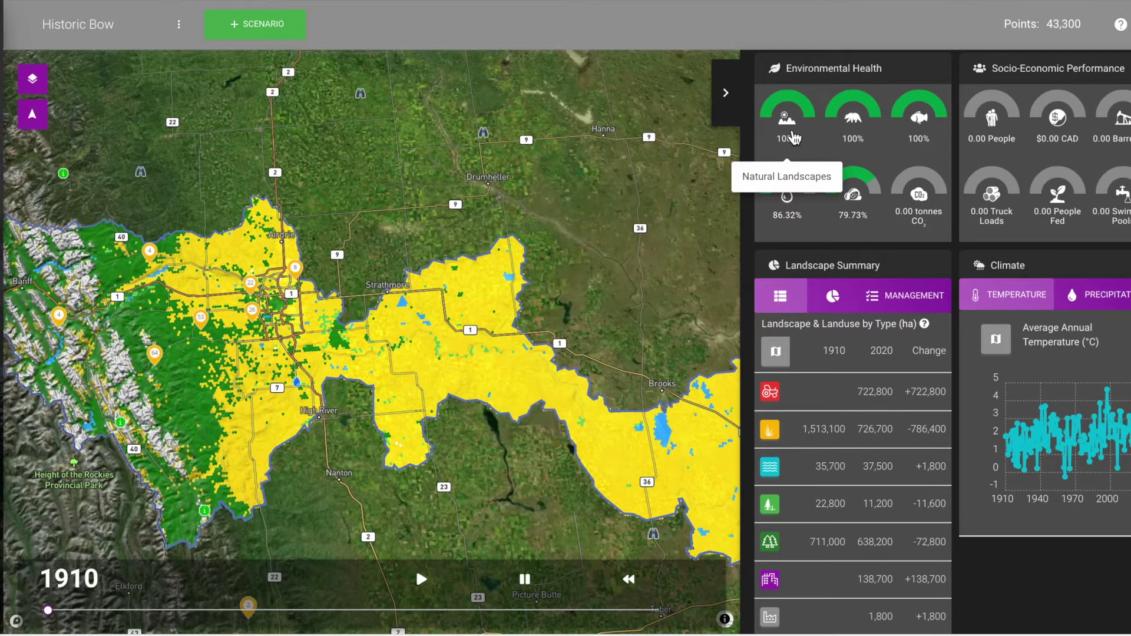
left_click(792, 136)
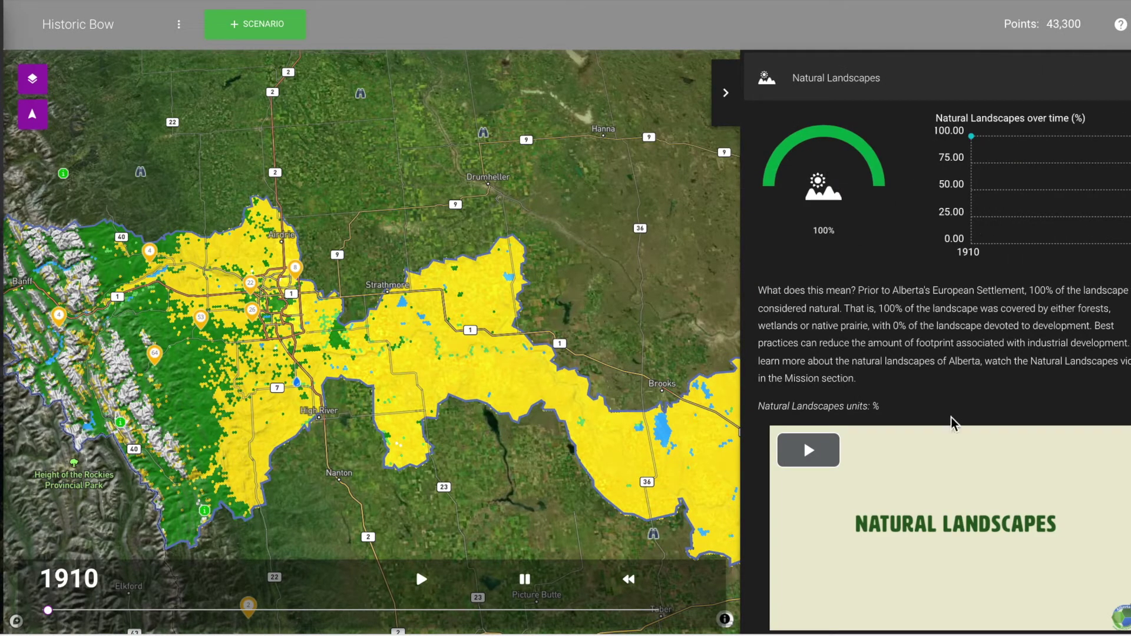
scroll(974, 498, "down", 1)
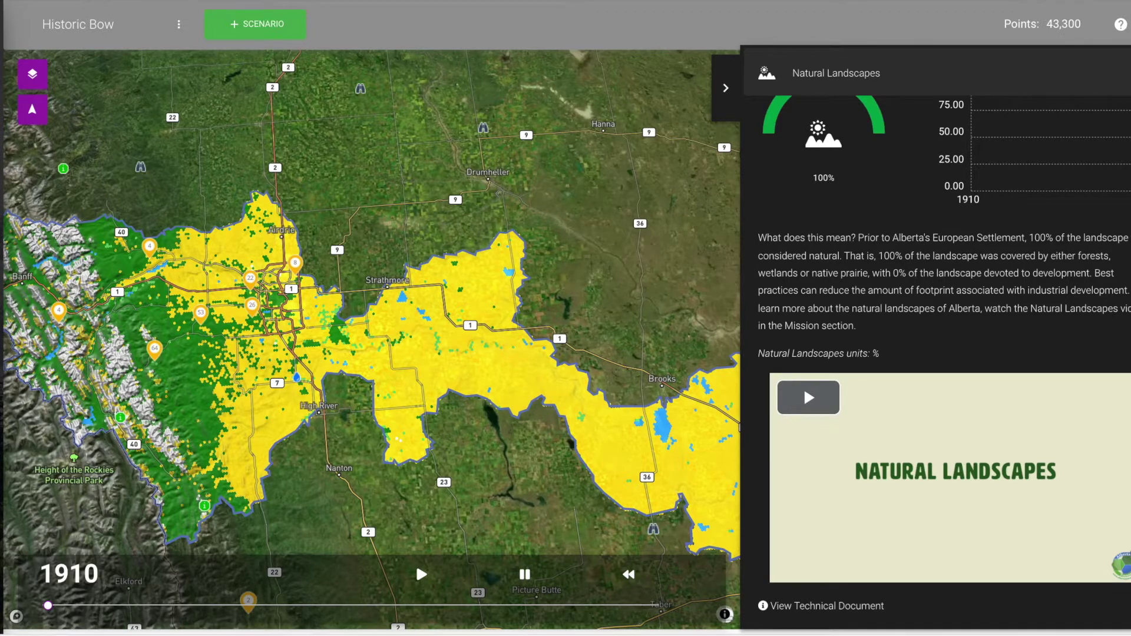
left_click(1128, 74)
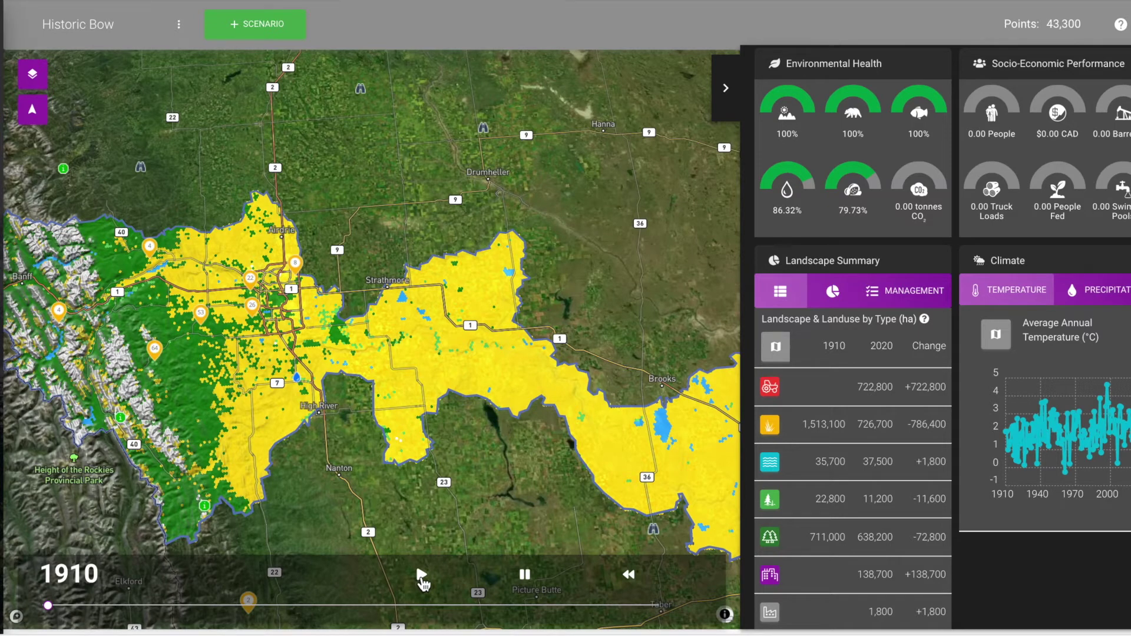
Play the historic simulation from 1910 to 2020 and check the precipitation and temperature charts.
left_click(422, 576)
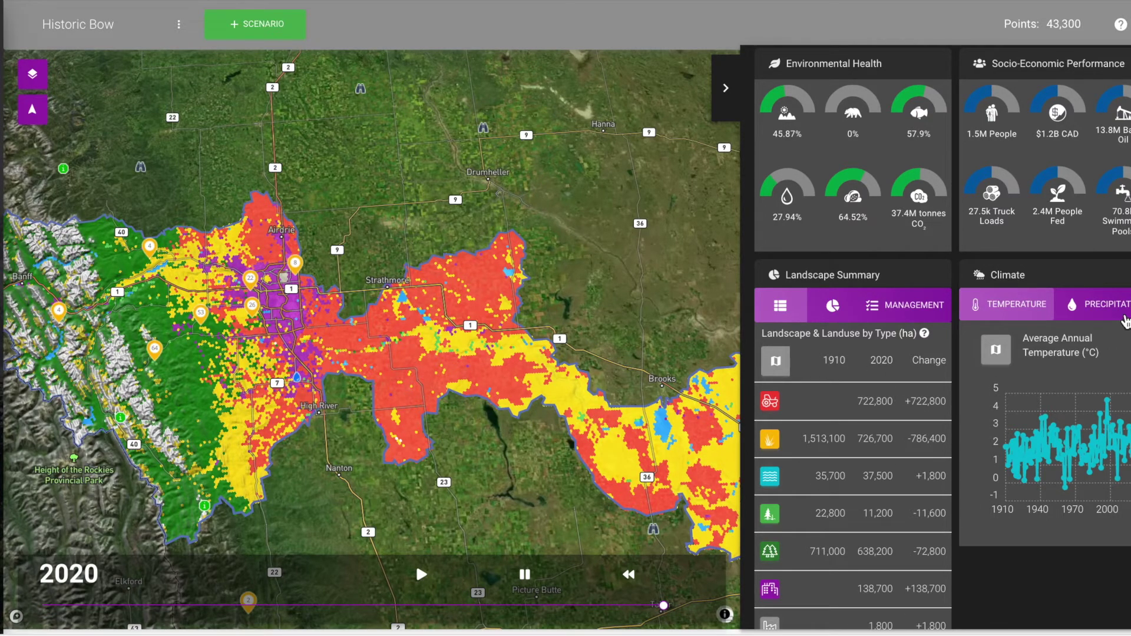
left_click(1123, 312)
left_click(1014, 312)
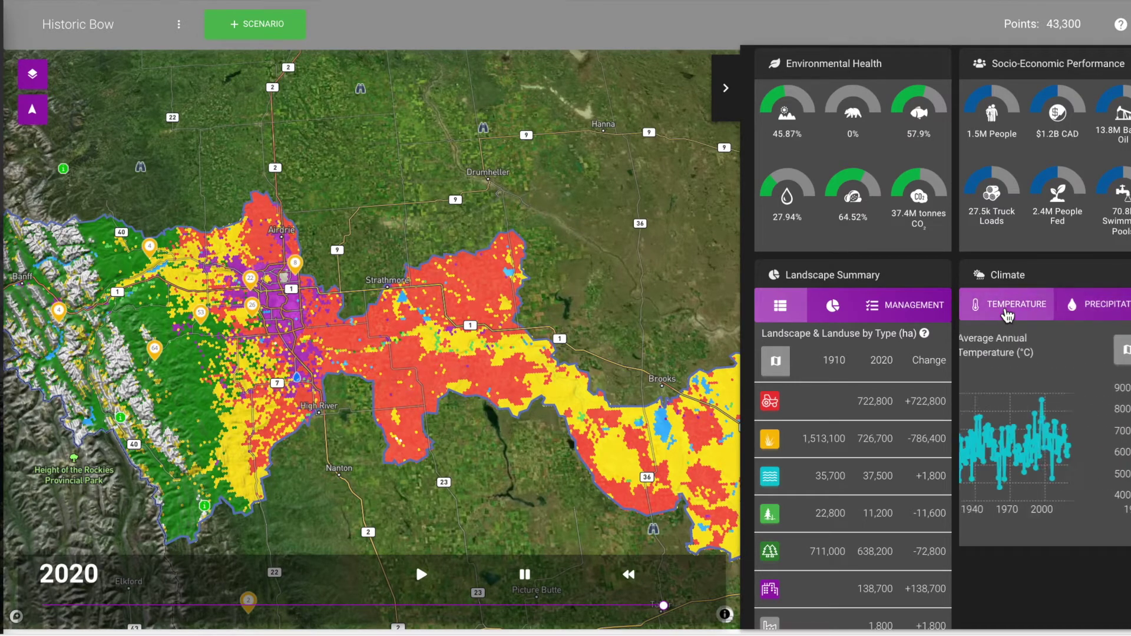
Review the map's basemap and data layer options, including Land Use, Temperature and Precipitation.
mouse_move(44, 103)
left_click(33, 73)
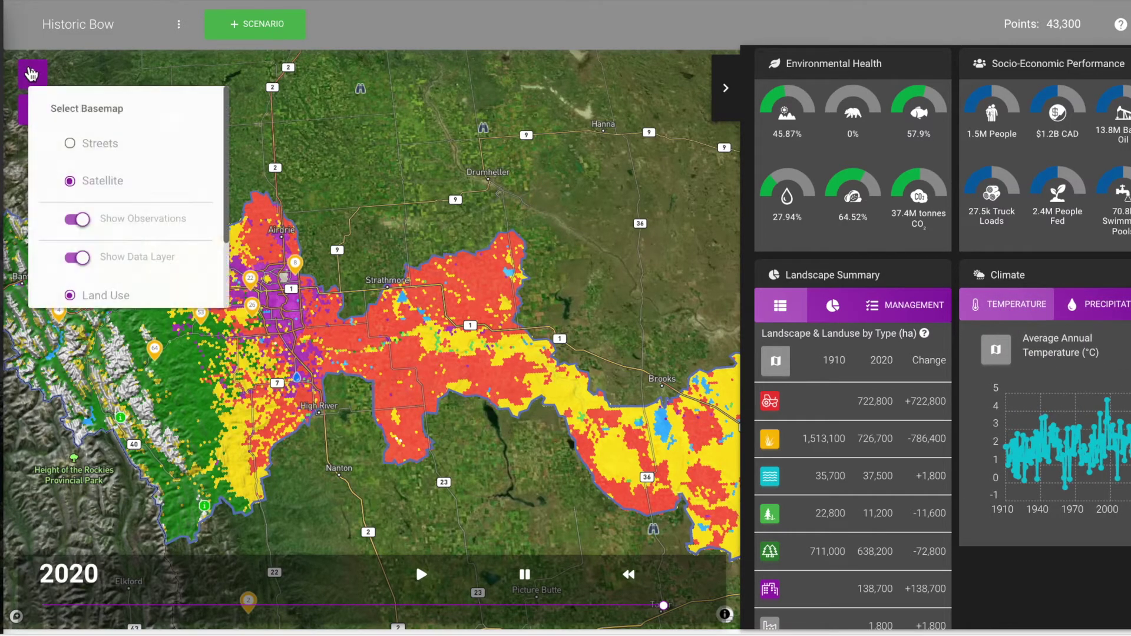
scroll(113, 255, "down", 2)
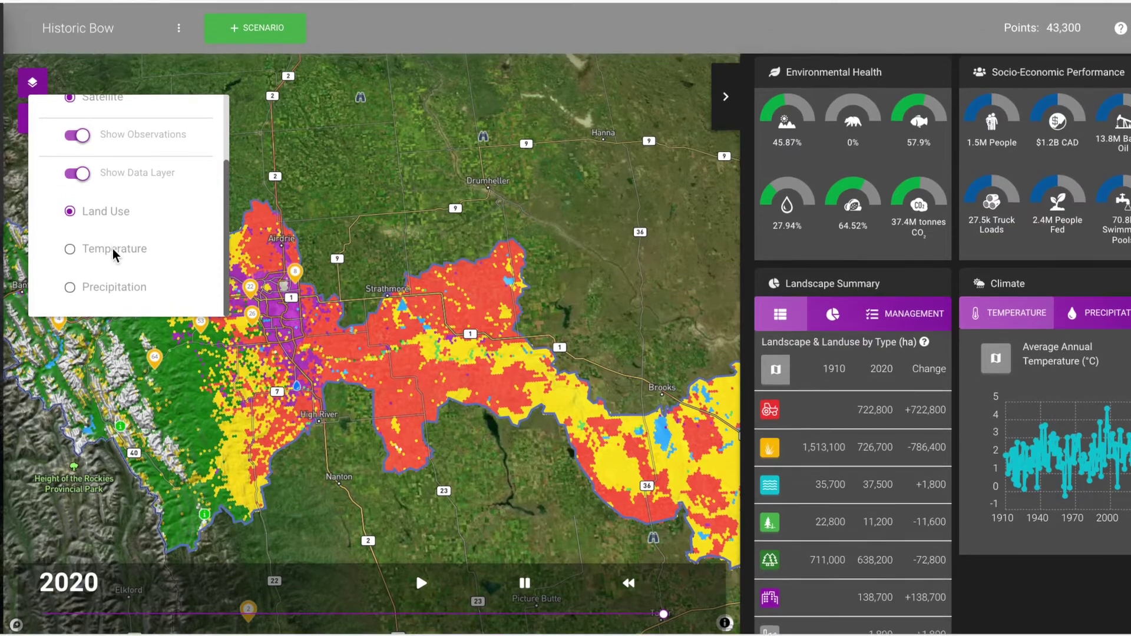
scroll(113, 236, "up", 3)
left_click(470, 130)
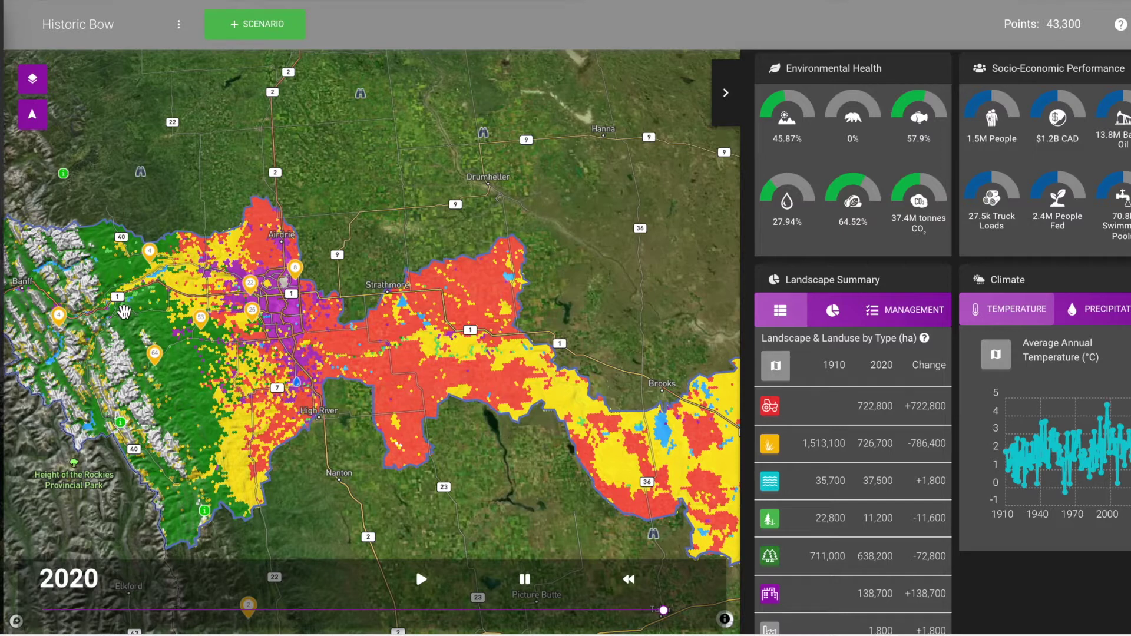
Go to the Reports section and view the sharing options of the "cc northern ab" report.
mouse_move(4, 436)
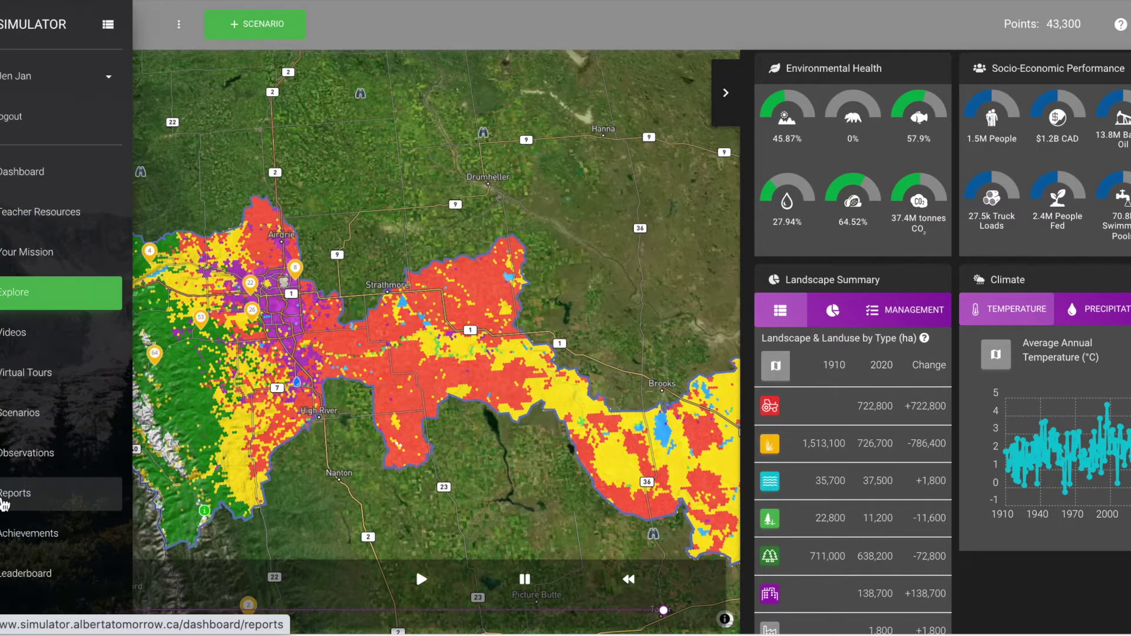
left_click(4, 495)
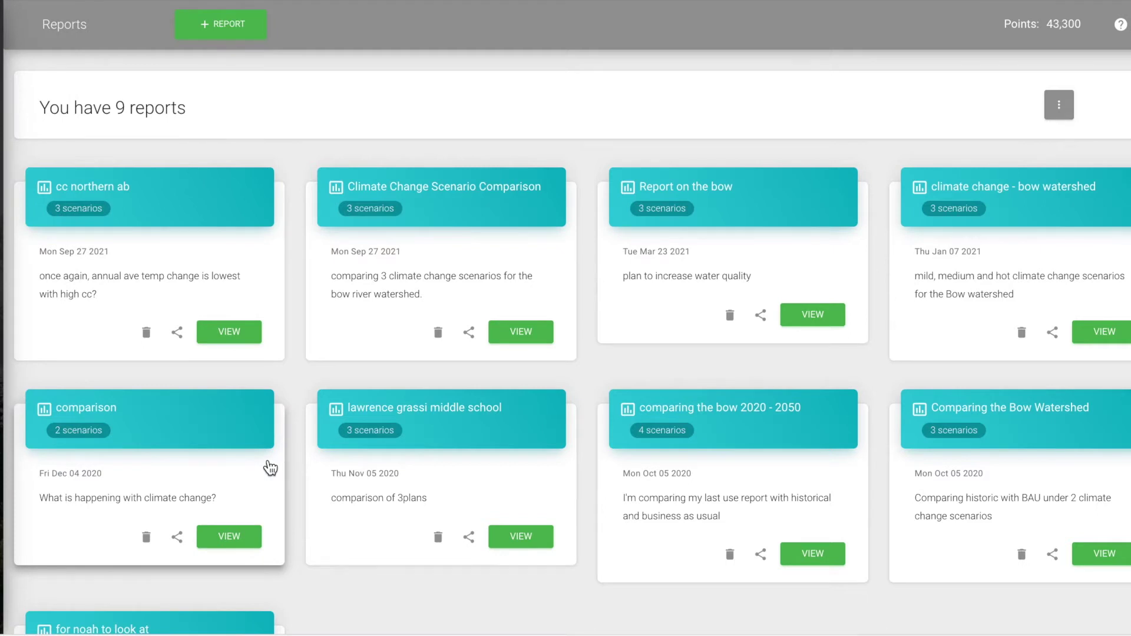
left_click(178, 333)
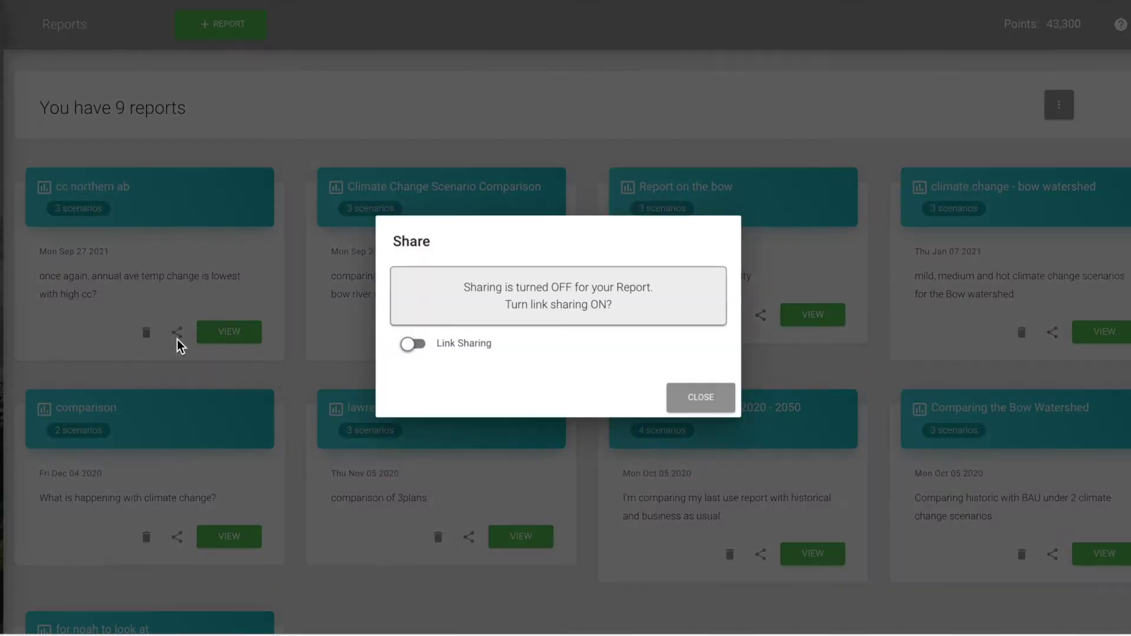
left_click(702, 398)
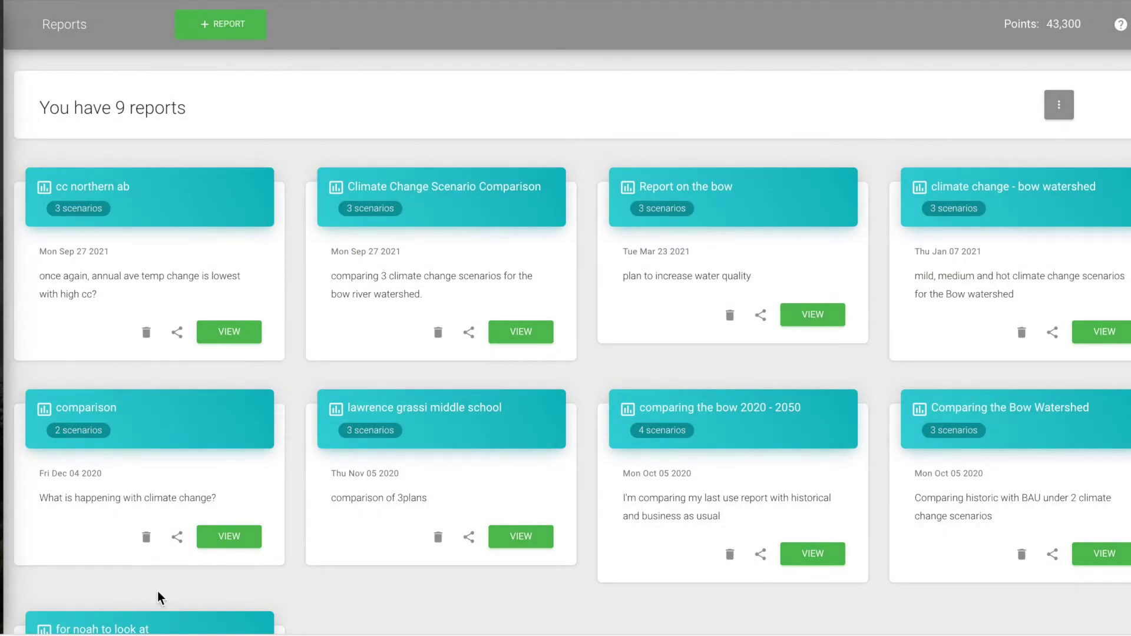
Return to the Scenarios section and create a new scenario with the Business as Usual simulation type.
mouse_move(15, 355)
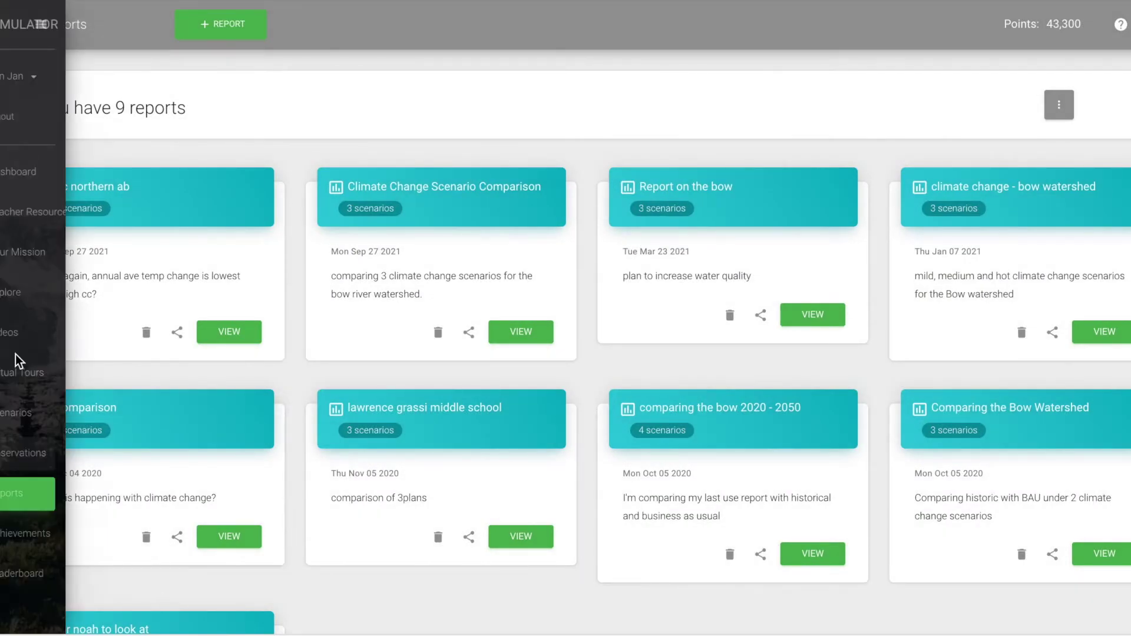
left_click(15, 295)
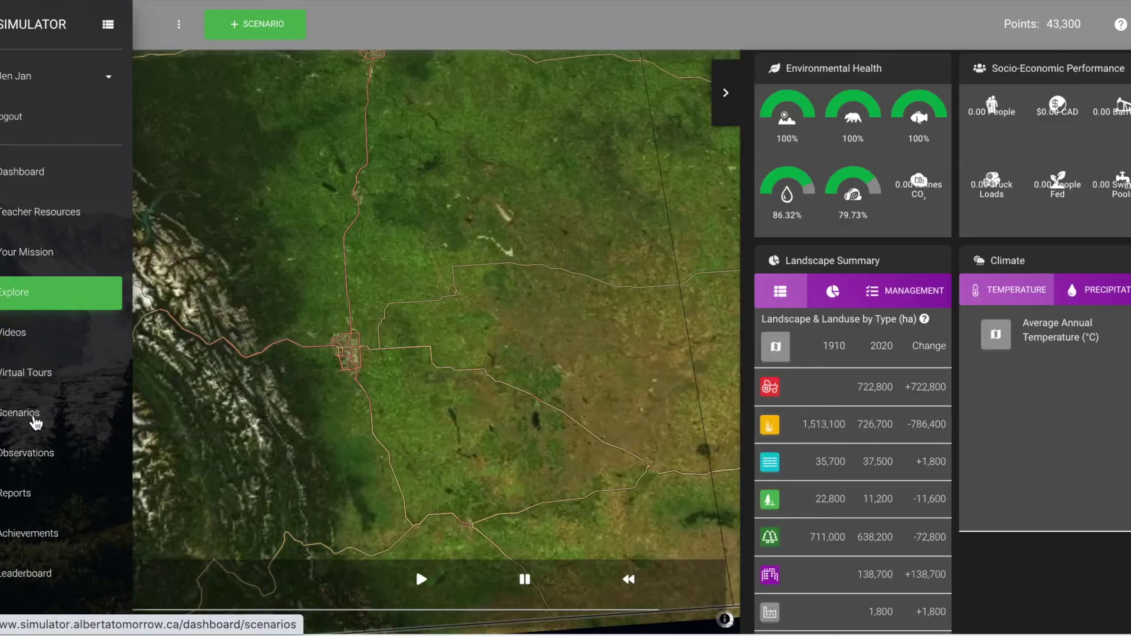
left_click(36, 423)
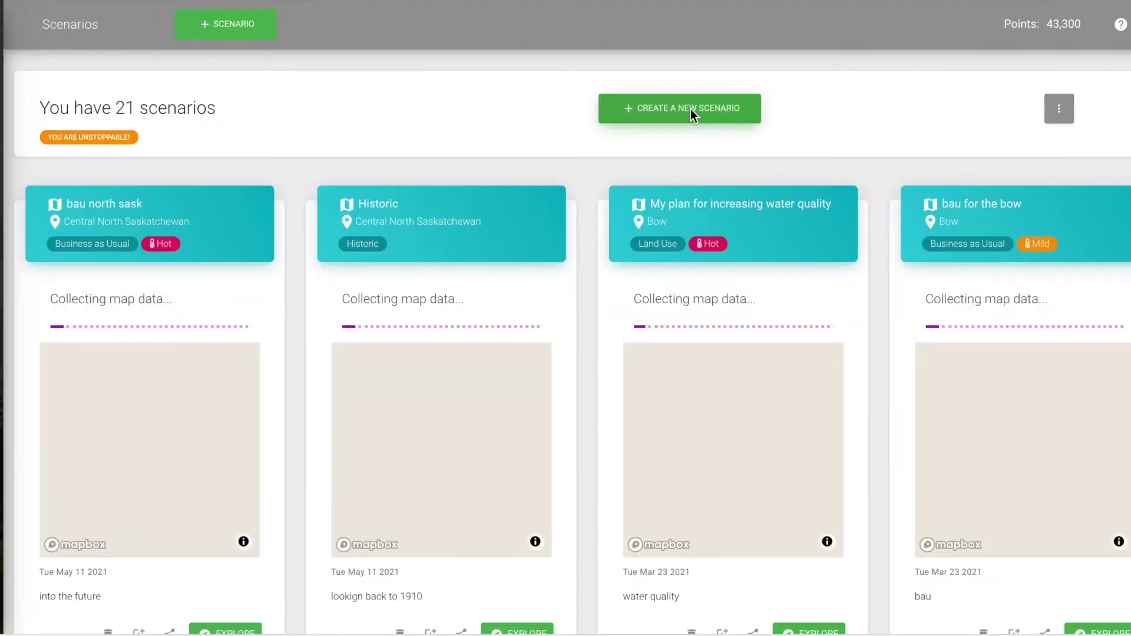
left_click(691, 109)
left_click(556, 319)
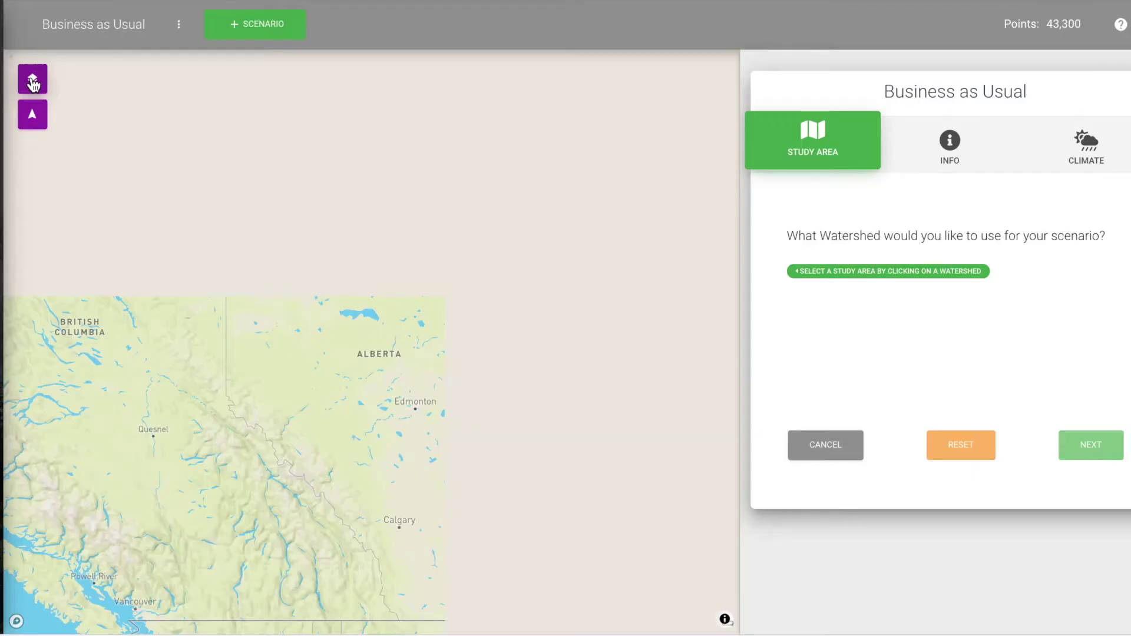
Switch the basemap to Satellite and set the study area to the Bow sub-watershed of the Nelson River Drainage Area.
left_click(34, 84)
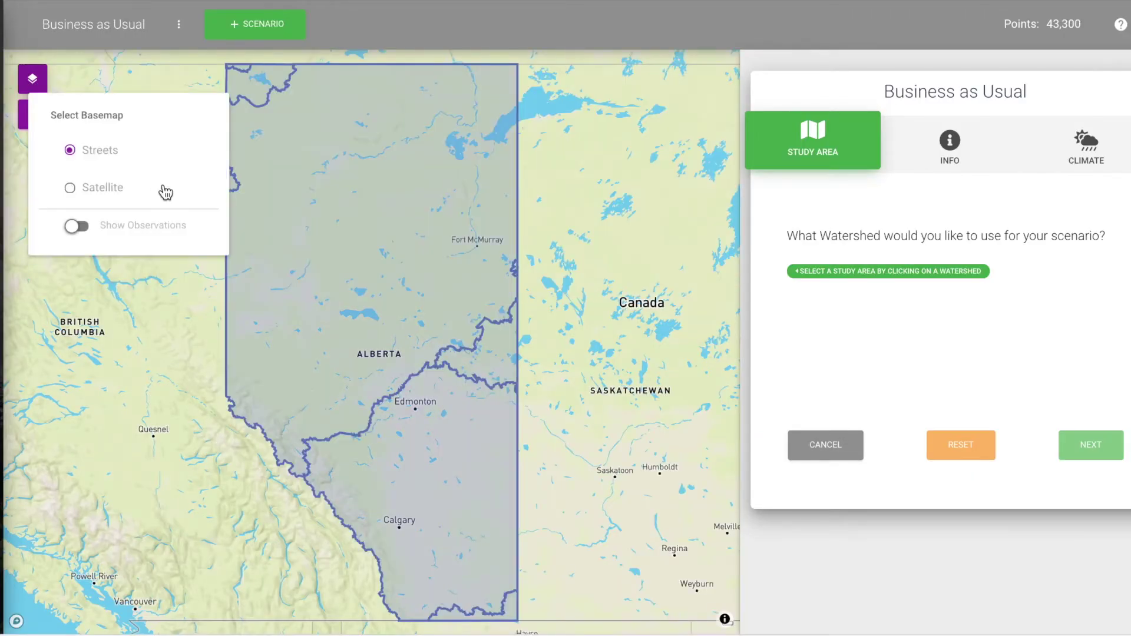
left_click(127, 190)
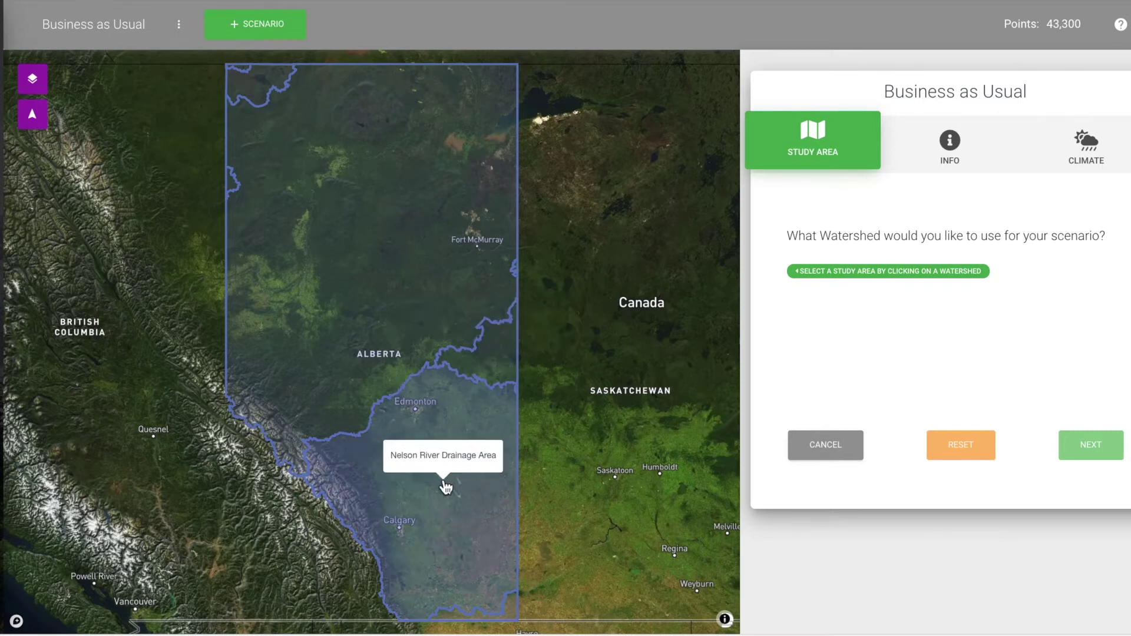
left_click(446, 487)
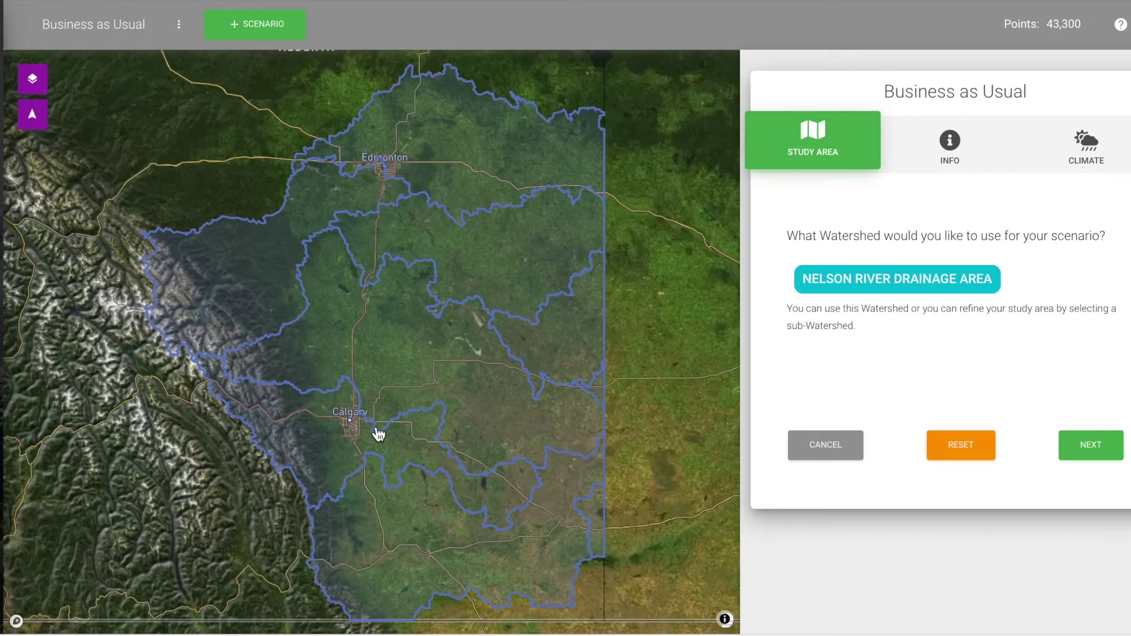
left_click(319, 434)
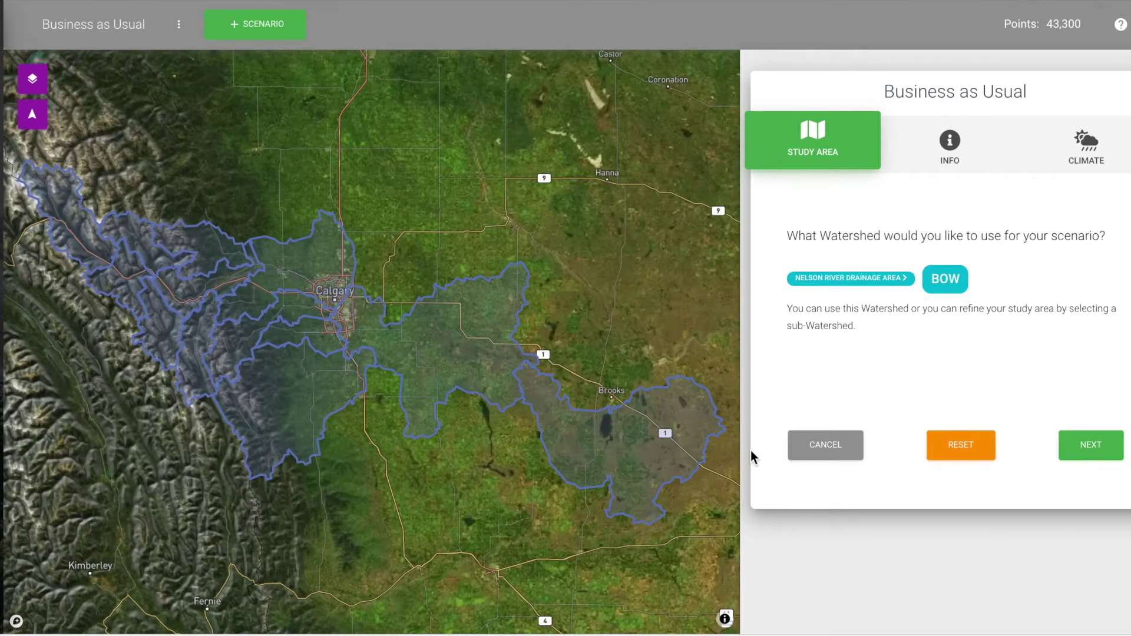
left_click(1091, 445)
Title the scenario "BAU BOw", describe it as "BAU for the Bow" and continue to the climate settings.
left_click(865, 334)
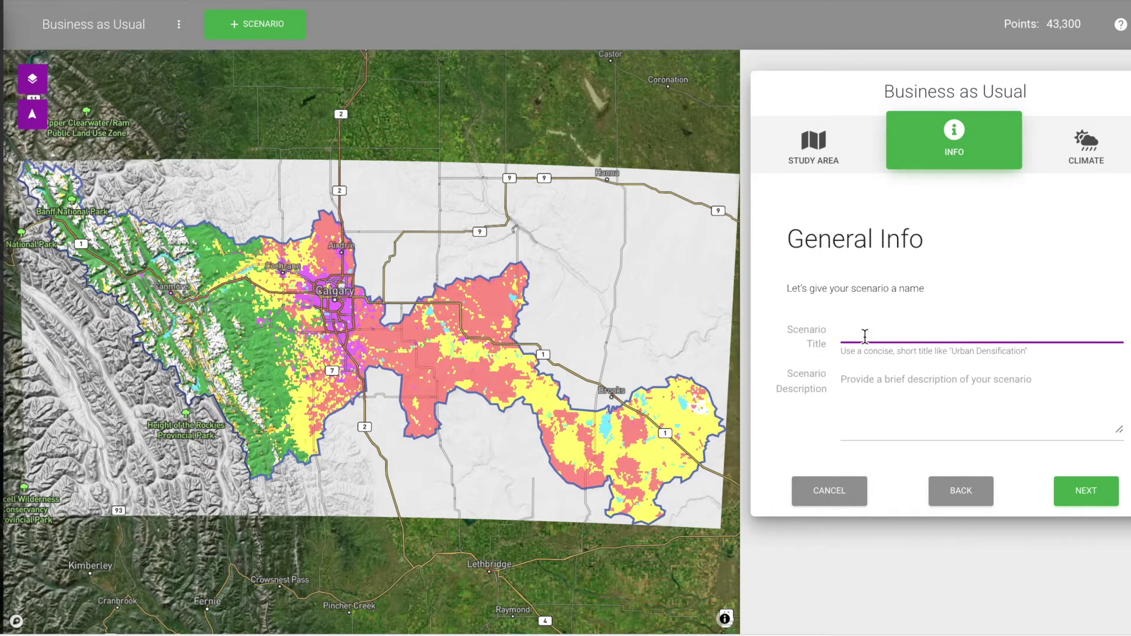
type("BAU BOw")
key("Tab")
type("BAU for the Bow")
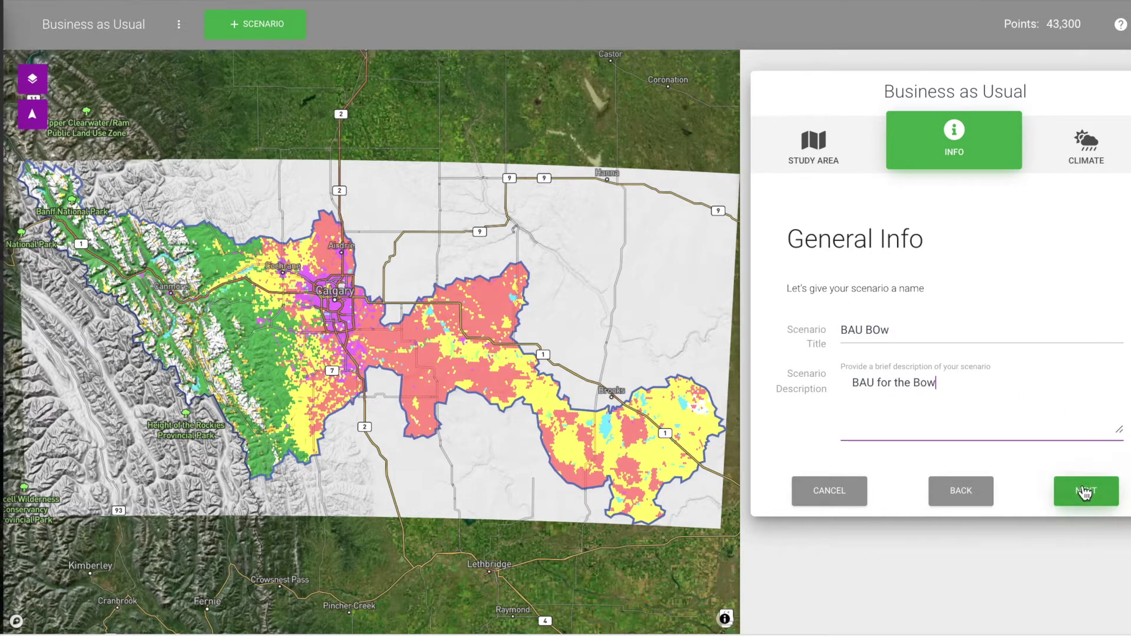
left_click(1084, 492)
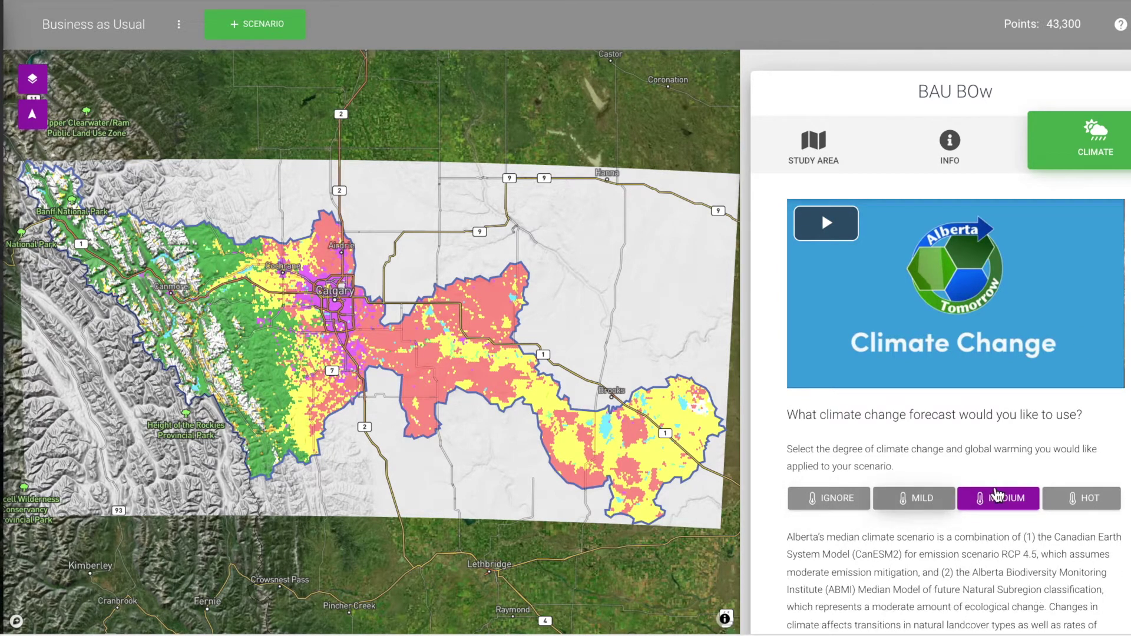
Run the scenario with the Medium climate change forecast and play the simulation from 2020 to 2050.
scroll(1099, 501, "down", 2)
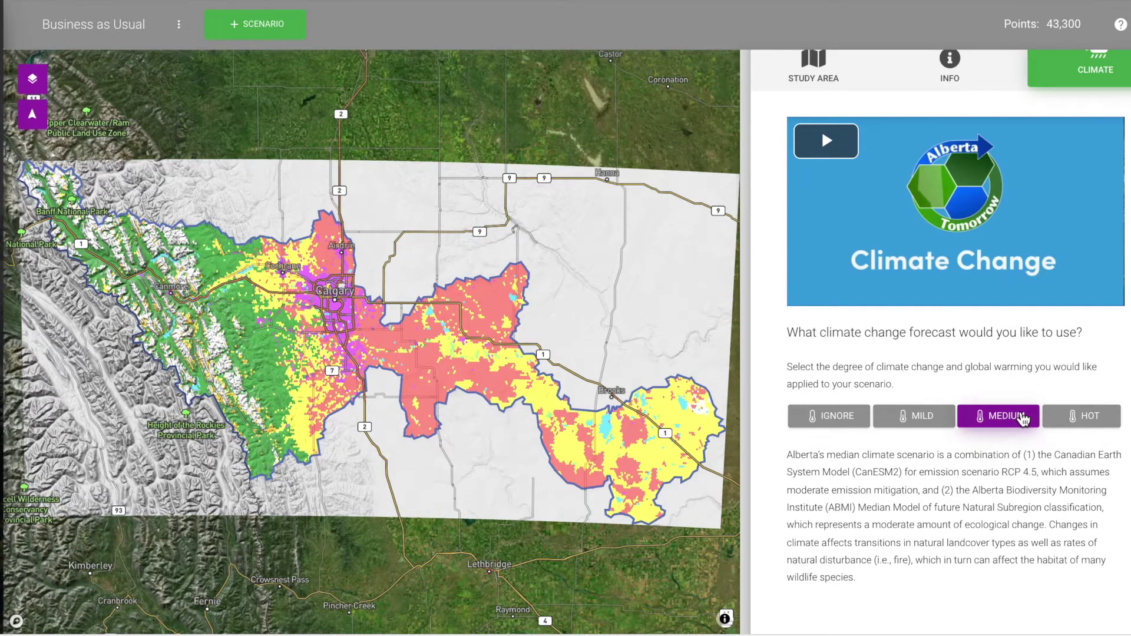
scroll(1022, 433, "down", 2)
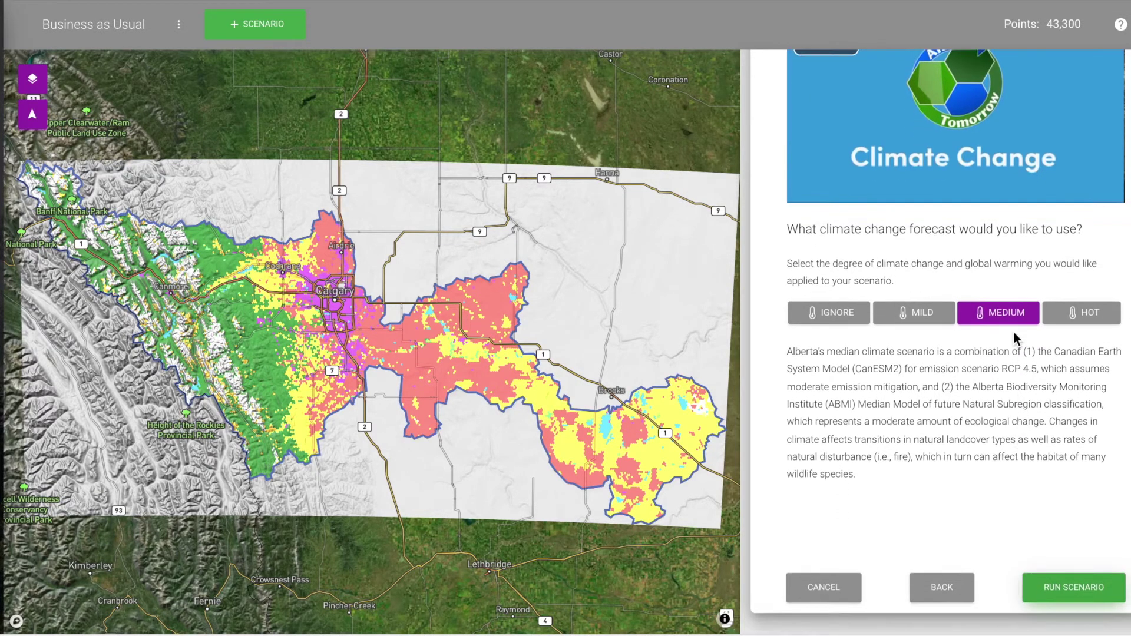
left_click(1077, 596)
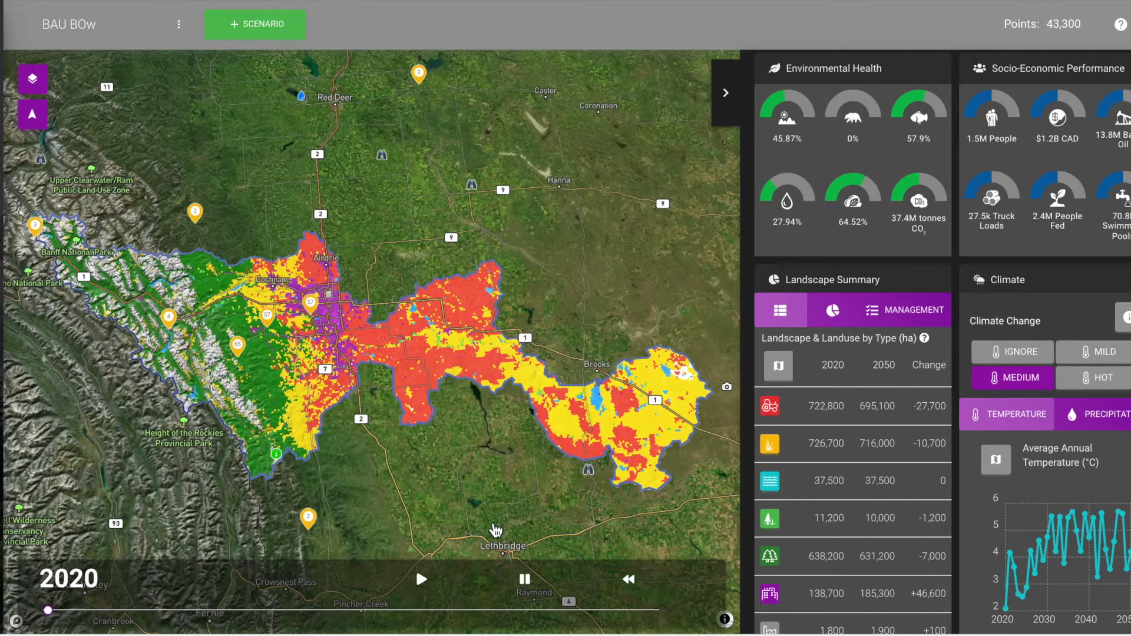
left_click(422, 582)
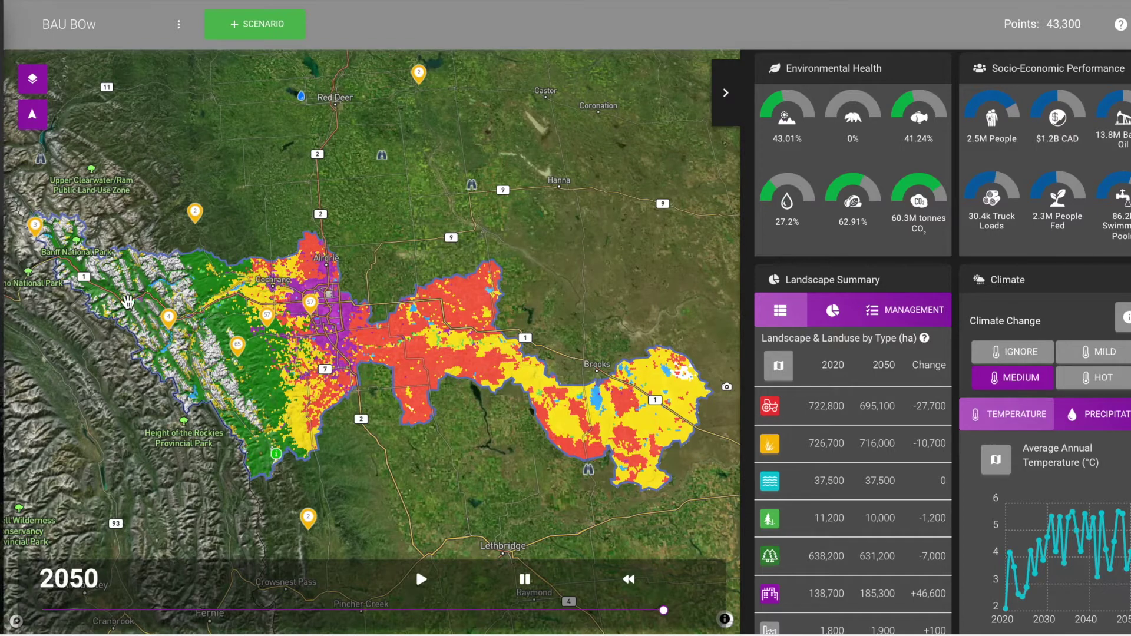
Return to the Scenarios section and create a new scenario with the Land Use simulation type.
mouse_move(1, 333)
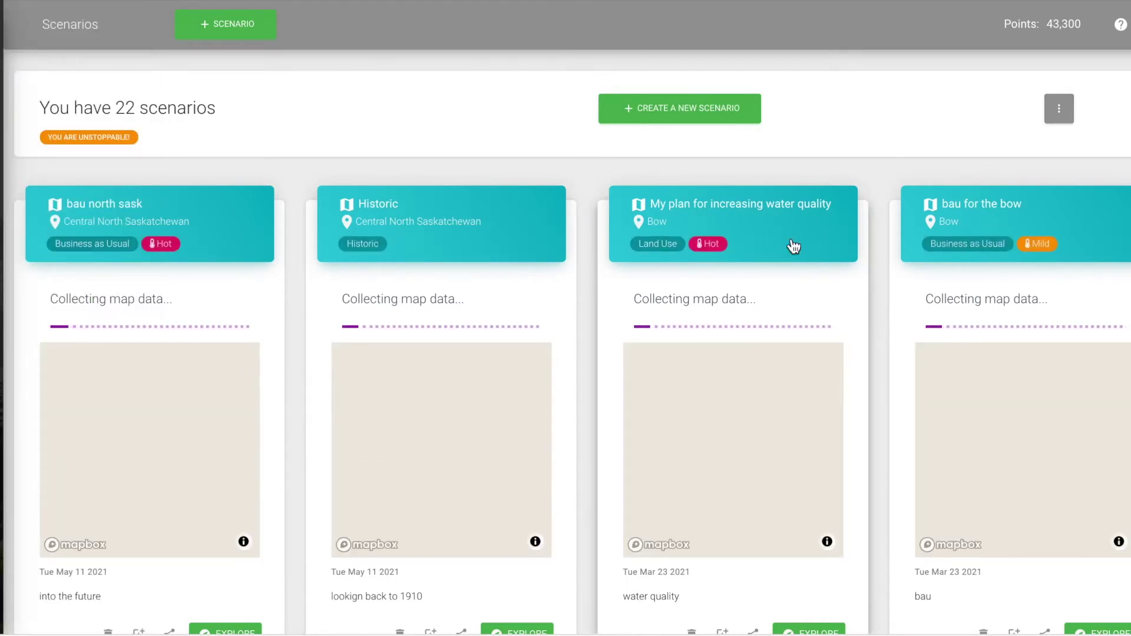
left_click(722, 108)
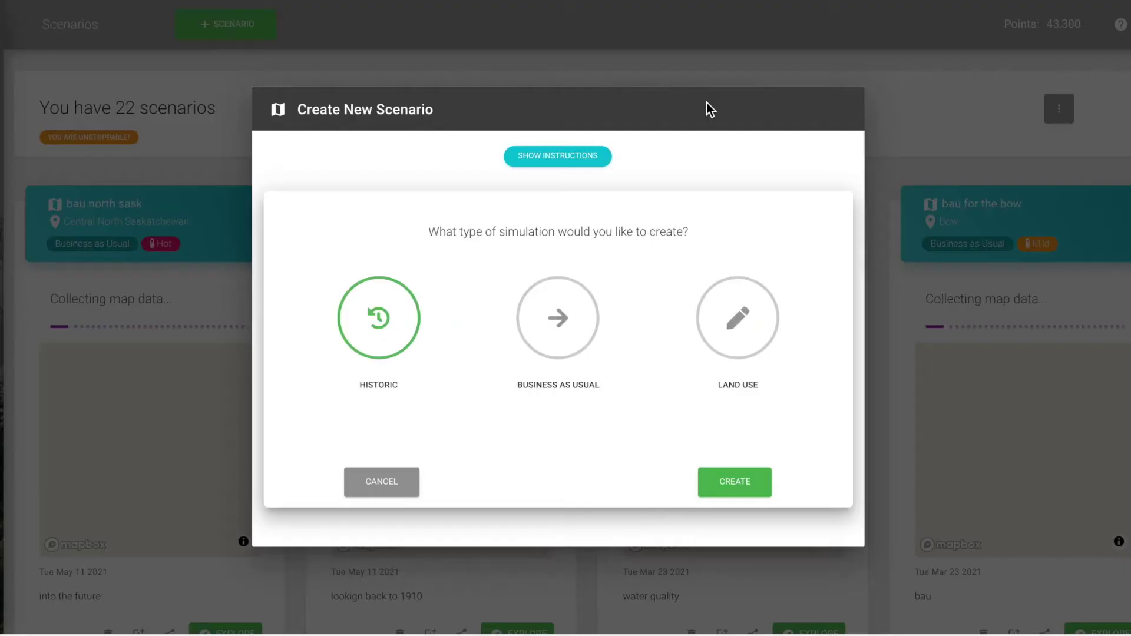
left_click(747, 322)
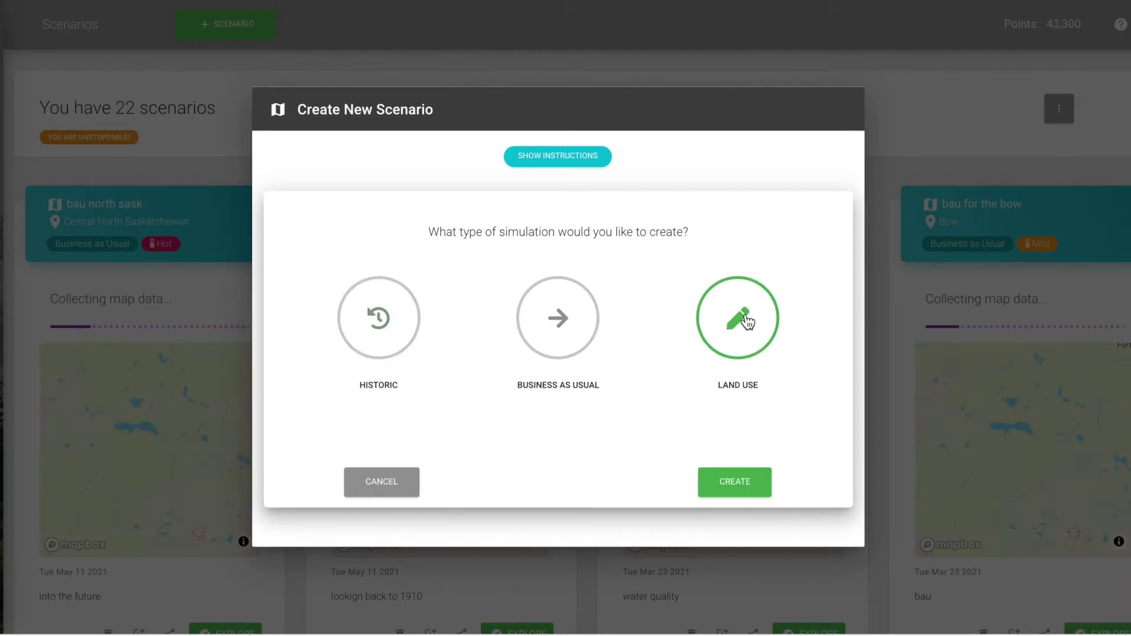
left_click(750, 481)
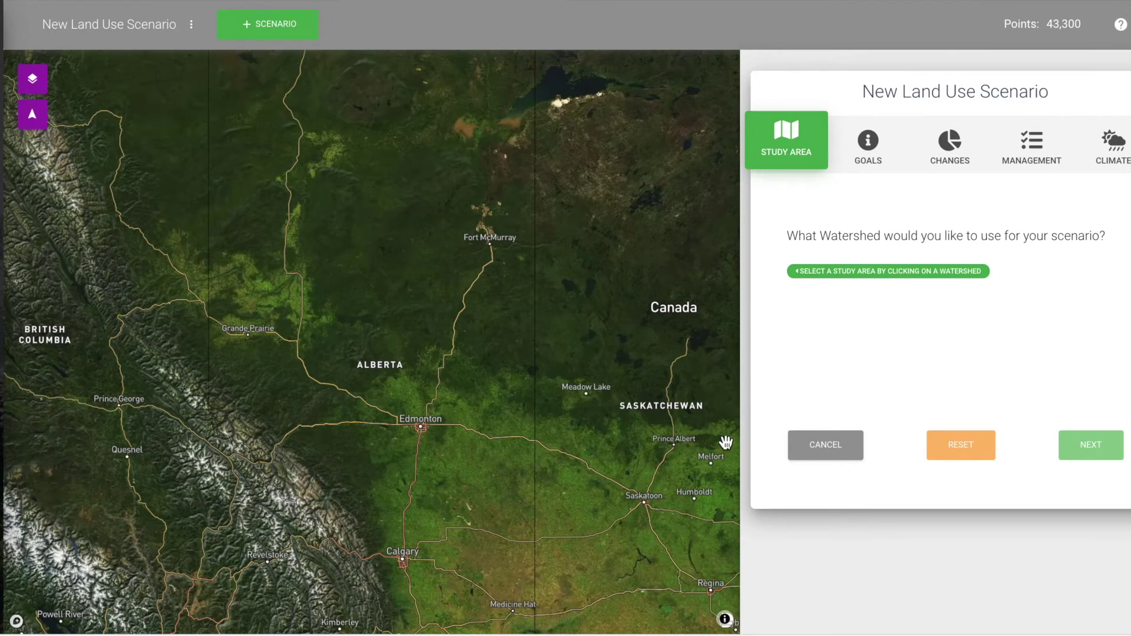
Switch to the terrain-style basemap, set the study area to the Bow sub-watershed of the Nelson River Drainage Area and continue to the goals.
left_click(33, 79)
left_click(104, 156)
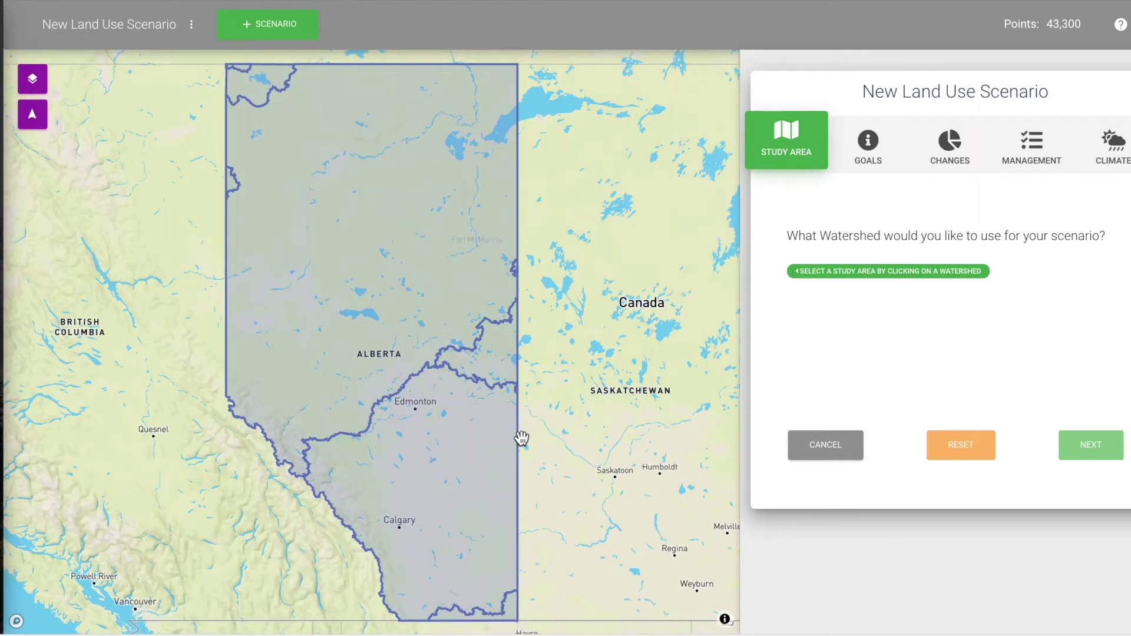
left_click(466, 486)
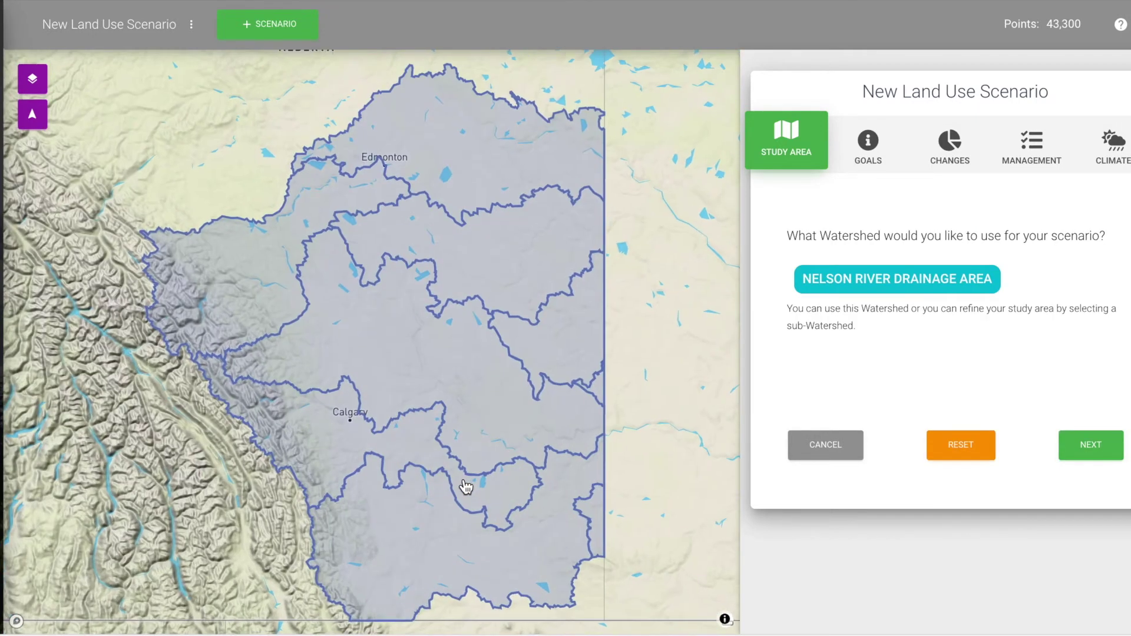
left_click(316, 451)
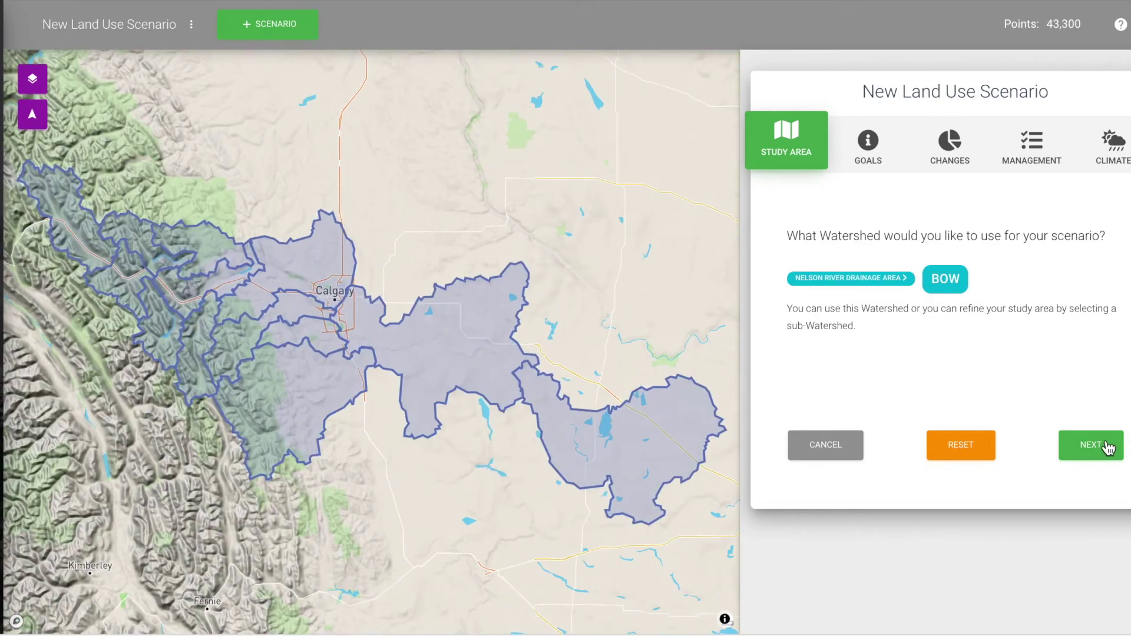
left_click(1092, 449)
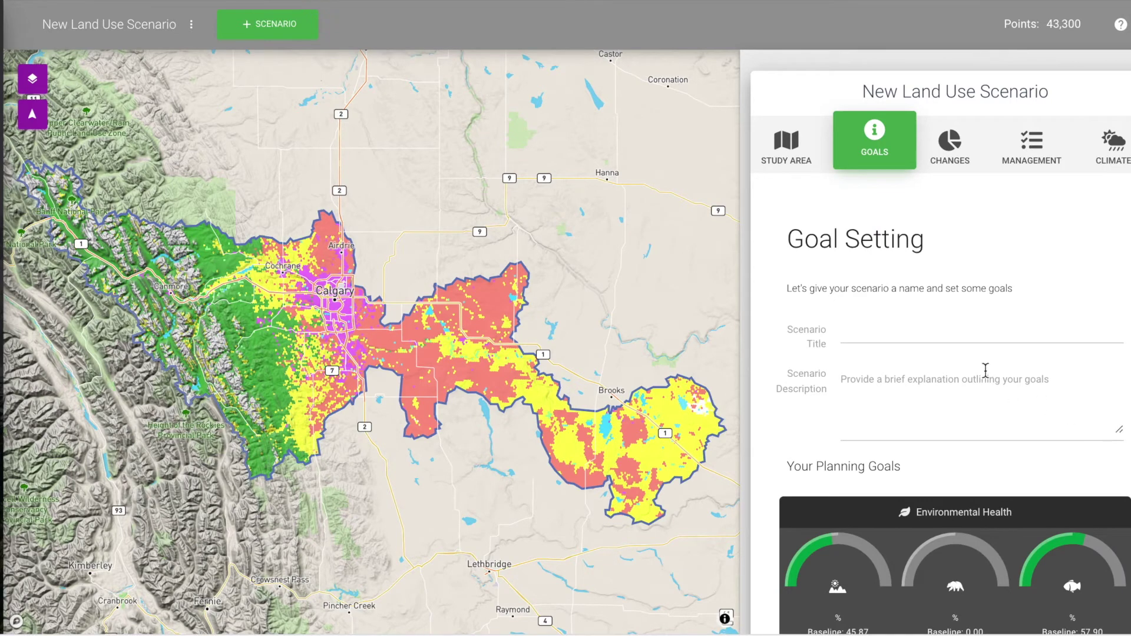
Title the scenario "My plan for the bow" and describe it as "my future".
left_click(967, 333)
type("Bm")
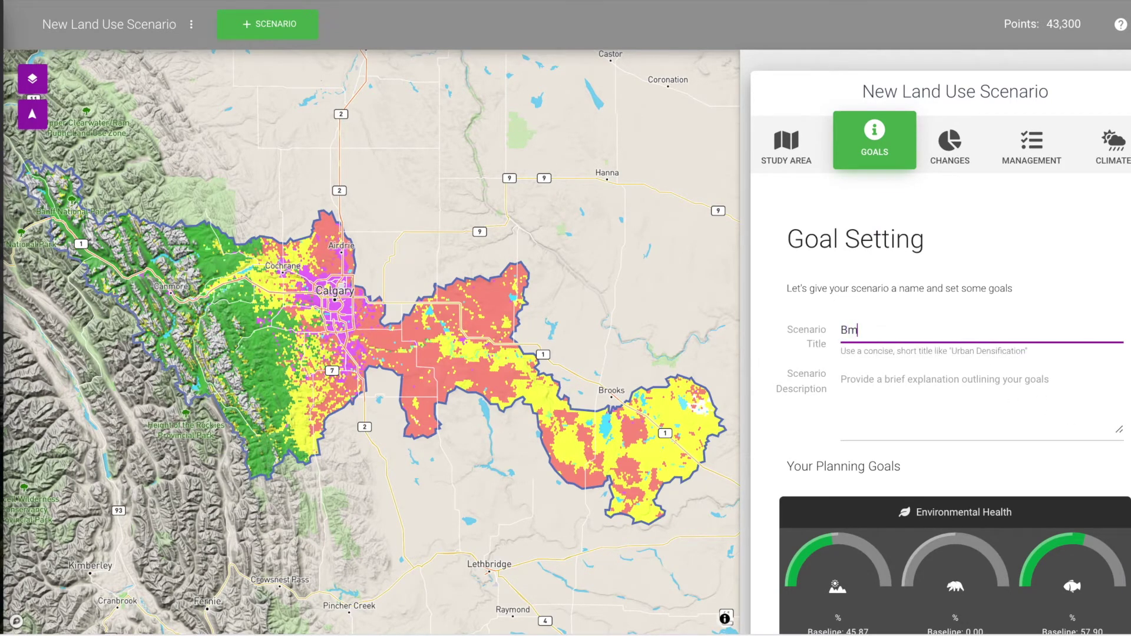
type("y plan d")
key("BackSpace")
type("for the bow")
left_click(852, 384)
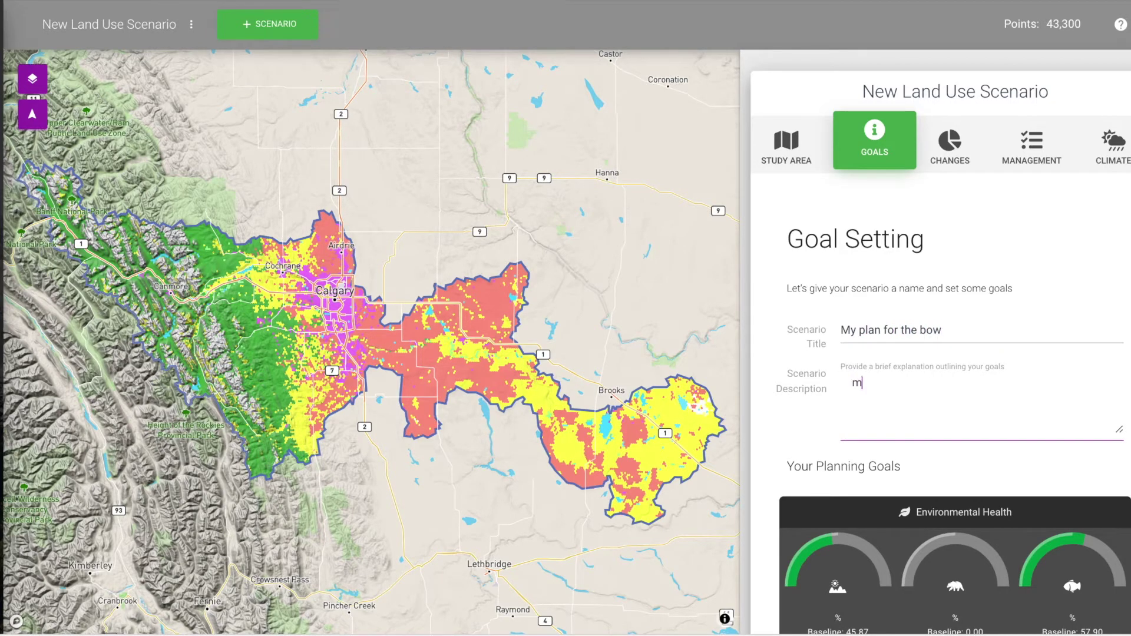
type("my future")
Set the planning goals for Natural Landscapes to 59.28%, Grizzly Habitat to 5.92% and Fish Habitat to 63.92%.
scroll(1055, 365, "down", 5)
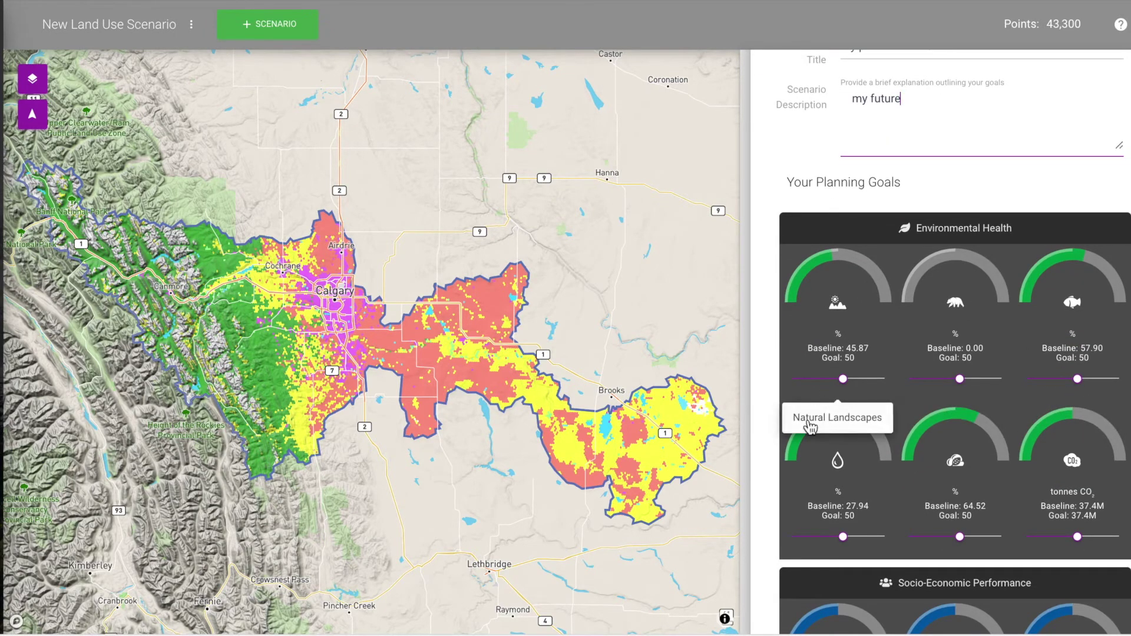
mouse_move(843, 379)
left_mouse_down()
mouse_move(868, 384)
mouse_move(840, 387)
left_mouse_up()
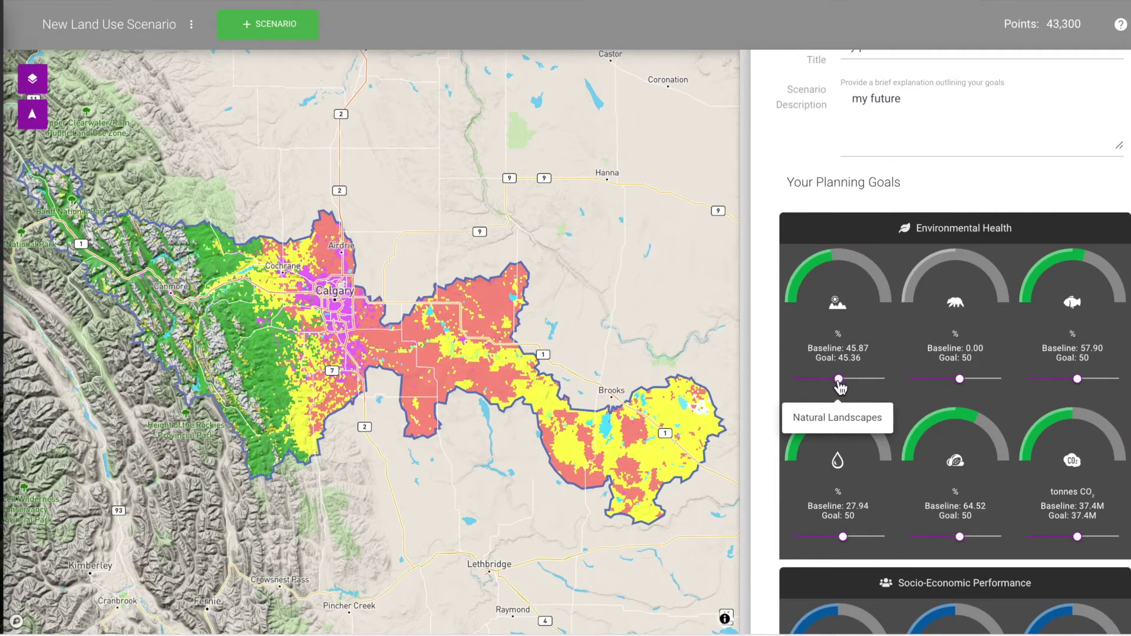
left_click_drag(840, 387, 854, 392)
left_click_drag(961, 383, 921, 383)
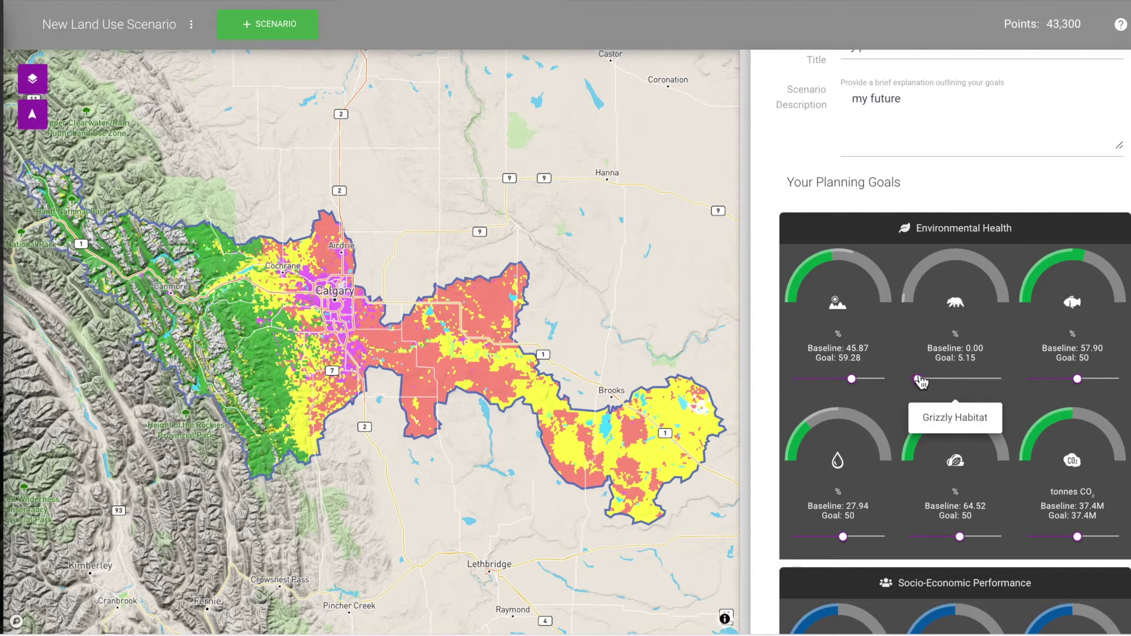
left_click_drag(921, 381, 923, 296)
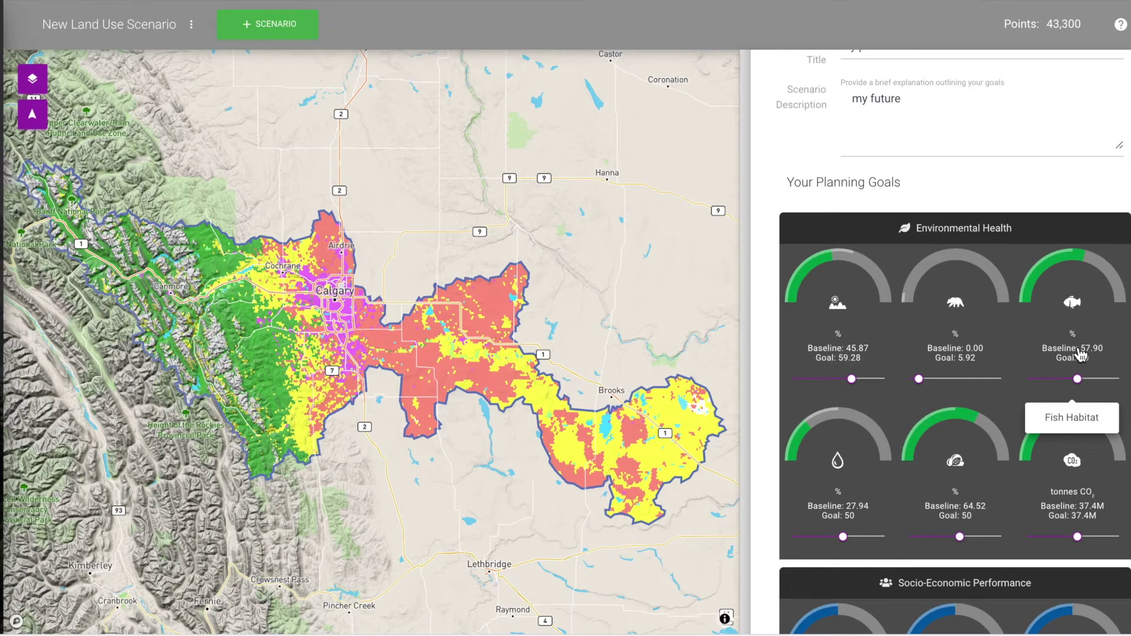
left_click_drag(1078, 380, 1091, 382)
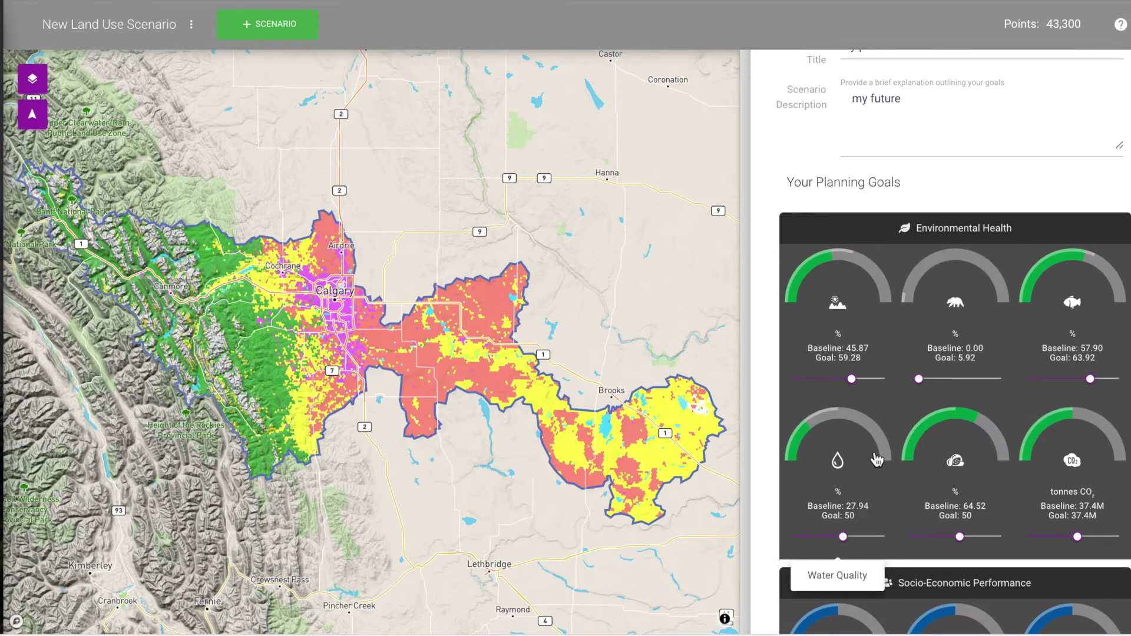
Set the Water Quality goal to 45.36%, the goal with the 64.52% baseline to 73.20% and the Greenhouse Gasses goal to 17.2M tonnes.
left_click_drag(844, 537, 839, 536)
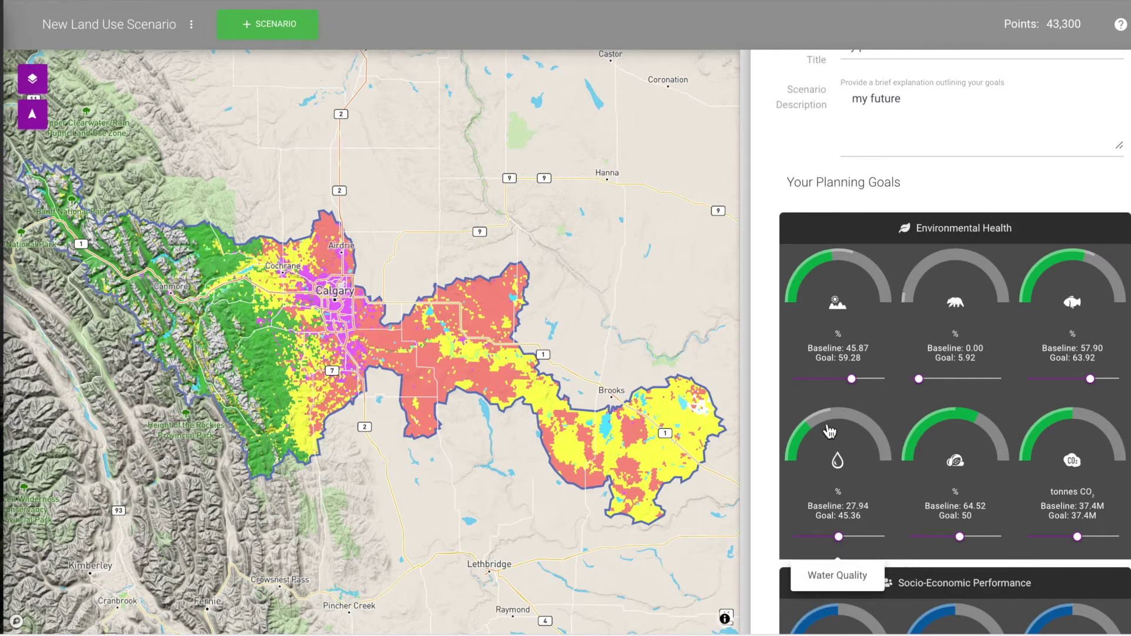
left_click_drag(962, 537, 982, 537)
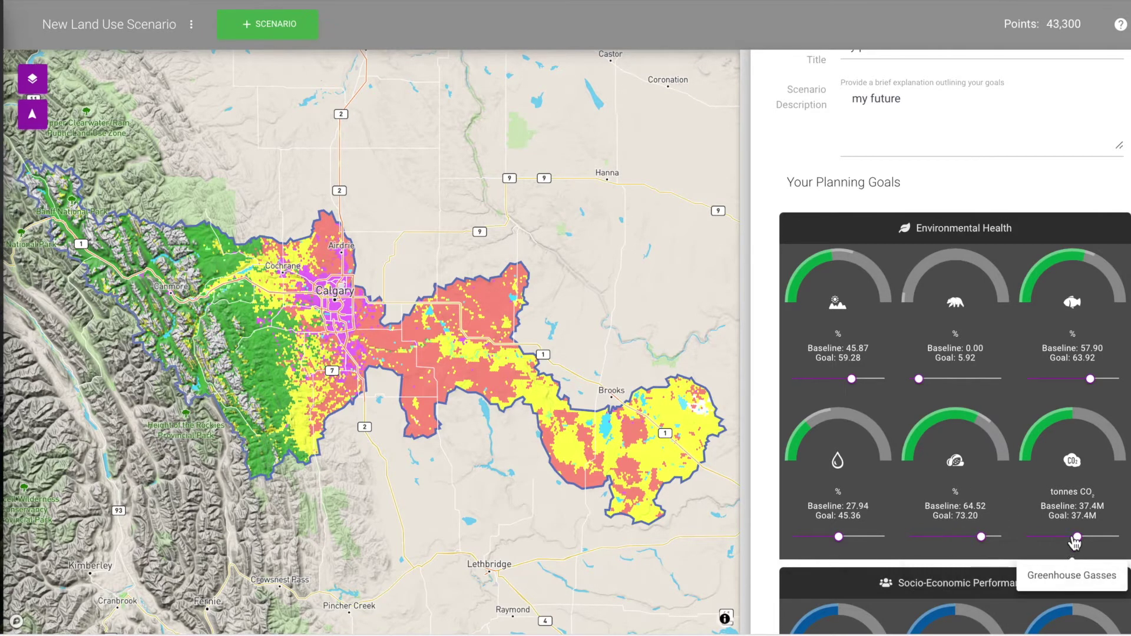
left_click_drag(1078, 540, 1054, 539)
Set the socio-economic goals for Human Population to 1.9M, Gross Domestic Product to 1.3B and barrels of oil to 15.9M.
scroll(1014, 461, "down", 5)
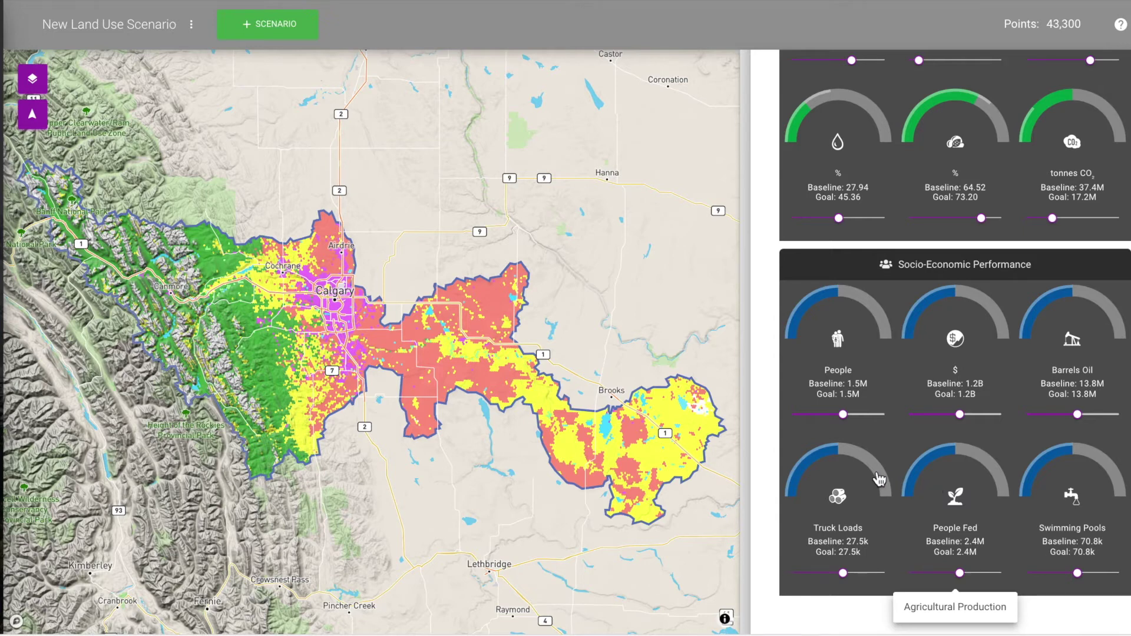
left_click_drag(845, 415, 848, 416)
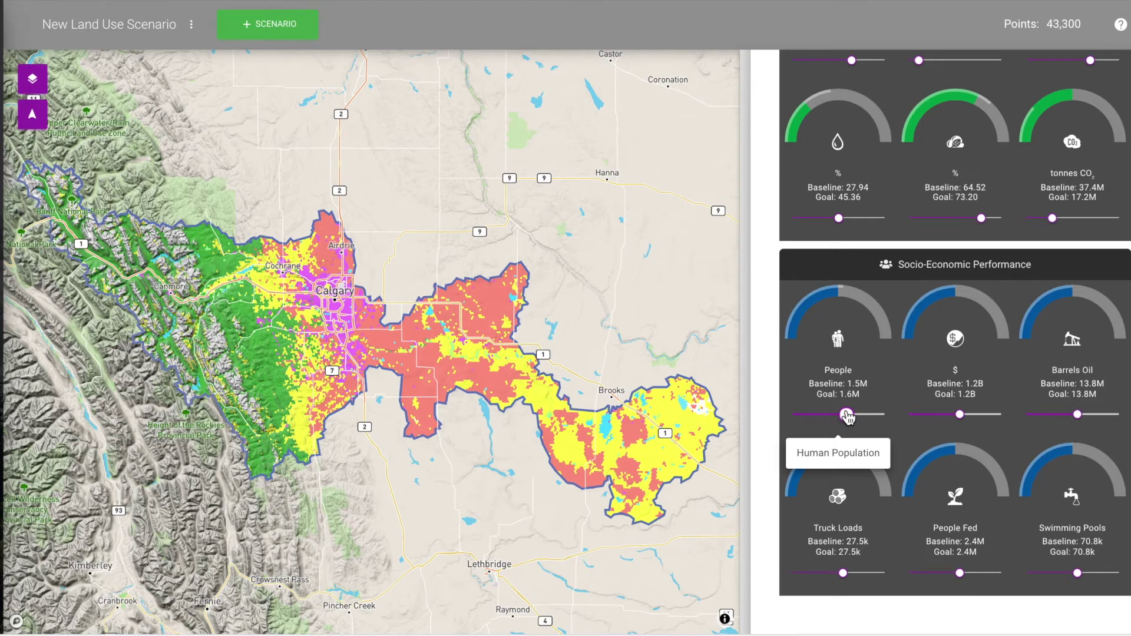
left_click_drag(847, 418, 857, 419)
left_click_drag(965, 419, 970, 422)
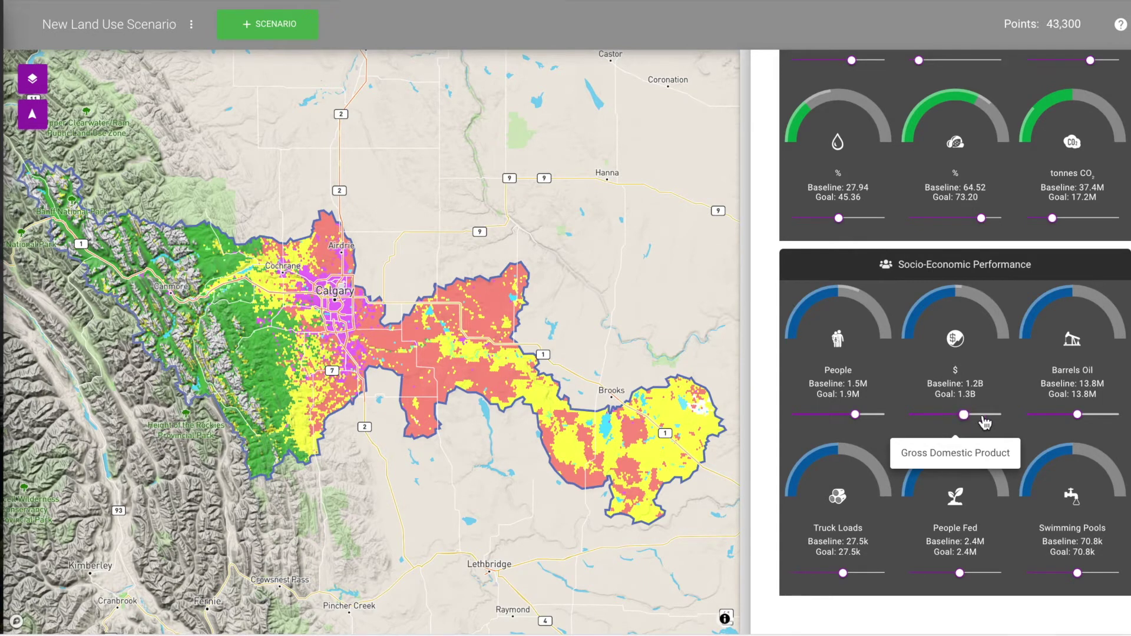
left_click_drag(1080, 420, 1089, 421)
Set the goals for Timber Production to 34.3k, Agricultural Production to 2.7M and Water Consumption to 36.9k, and continue to the land cover changes.
left_click_drag(847, 574, 864, 577)
left_click_drag(959, 574, 966, 580)
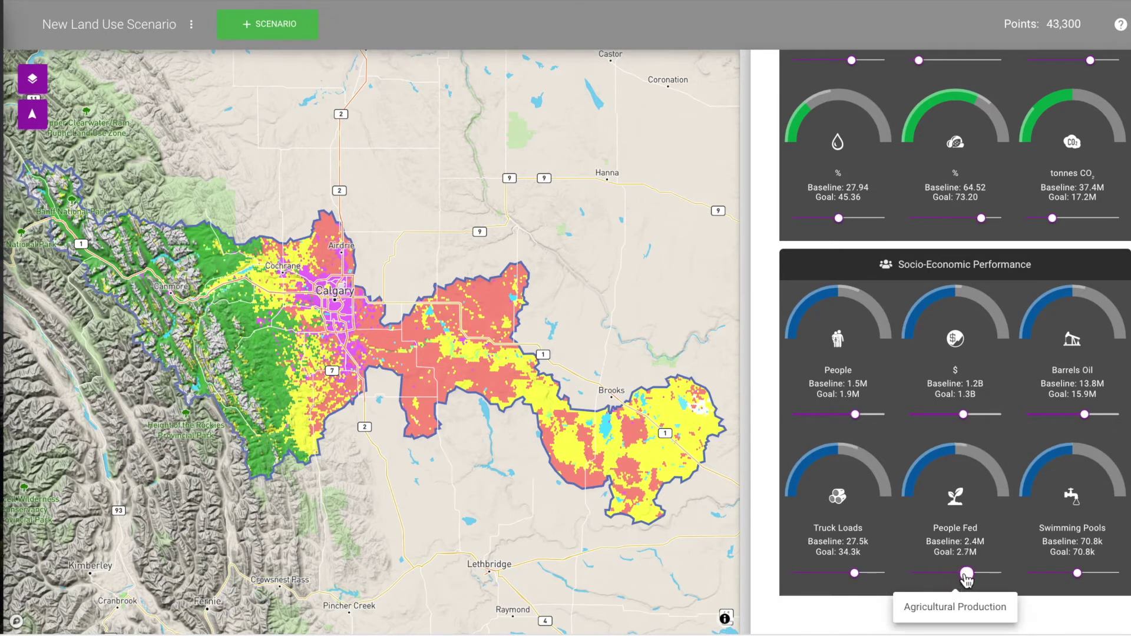
left_click_drag(1077, 574, 1057, 577)
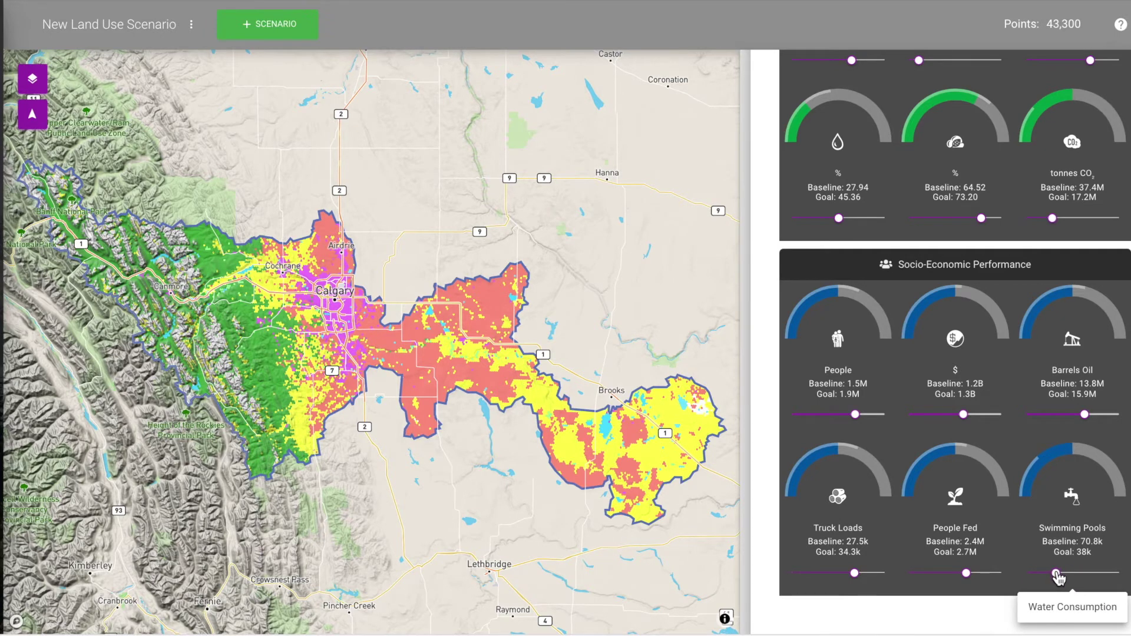
left_click_drag(1059, 578, 1056, 576)
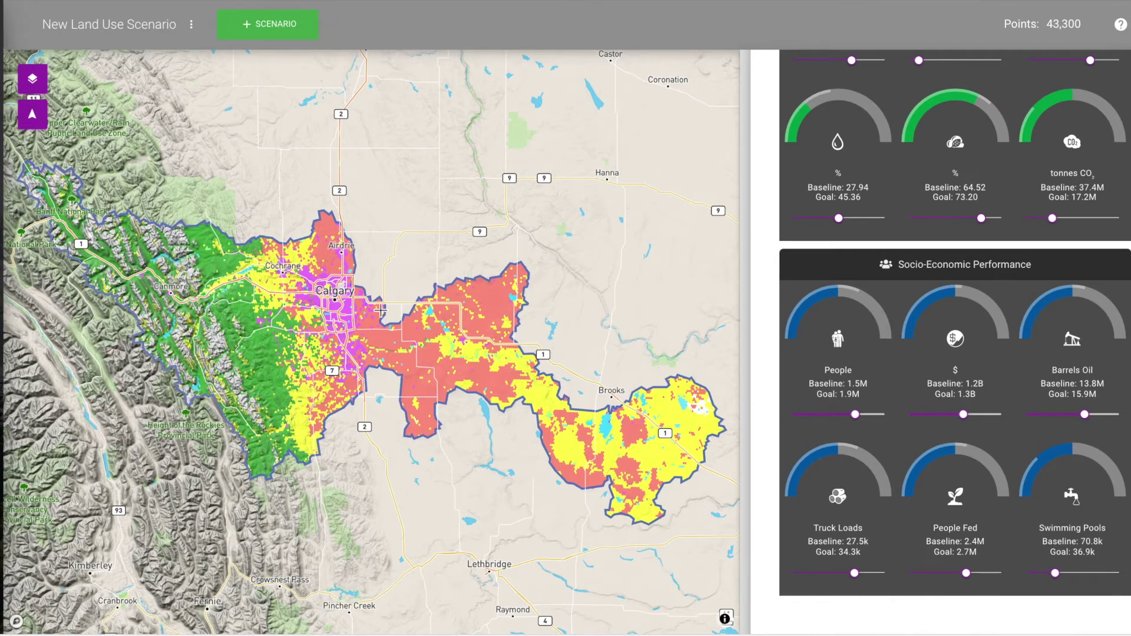
scroll(887, 501, "down", 1)
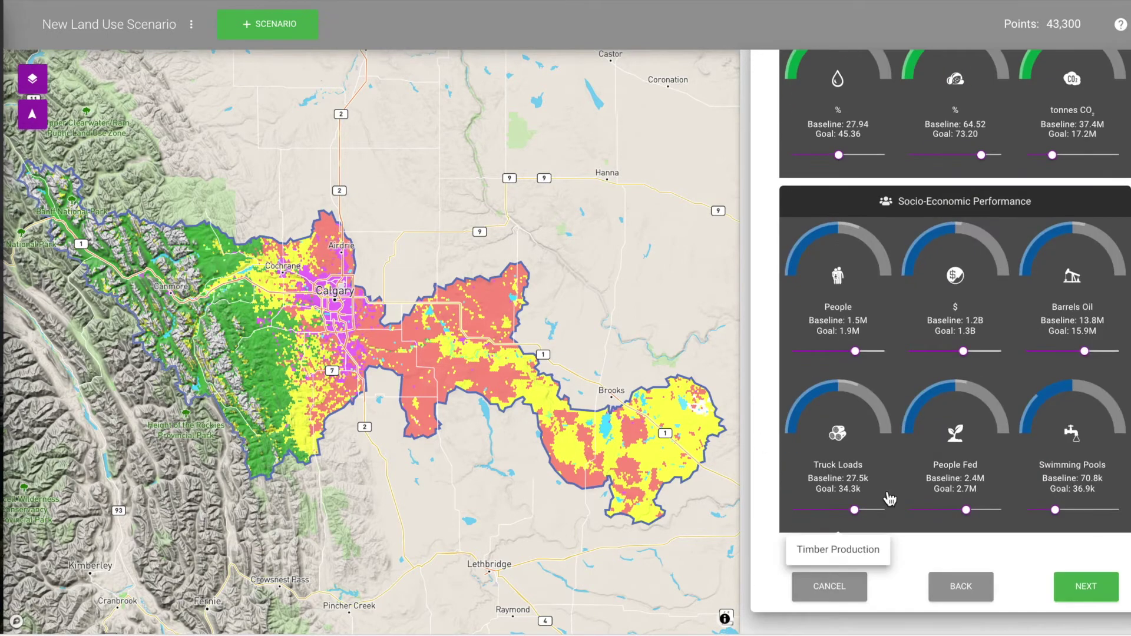
left_click(1090, 588)
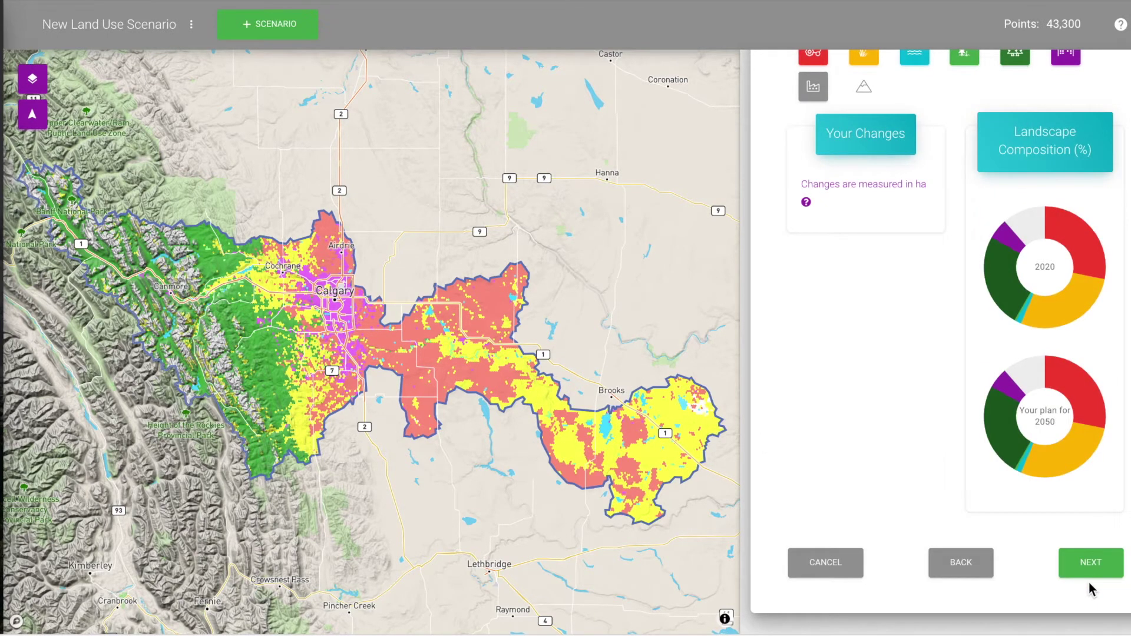
Plan three 26k ha Grassland changes: two west of Airdrie and one southeast of Calgary.
scroll(870, 443, "up", 3)
scroll(871, 443, "up", 1)
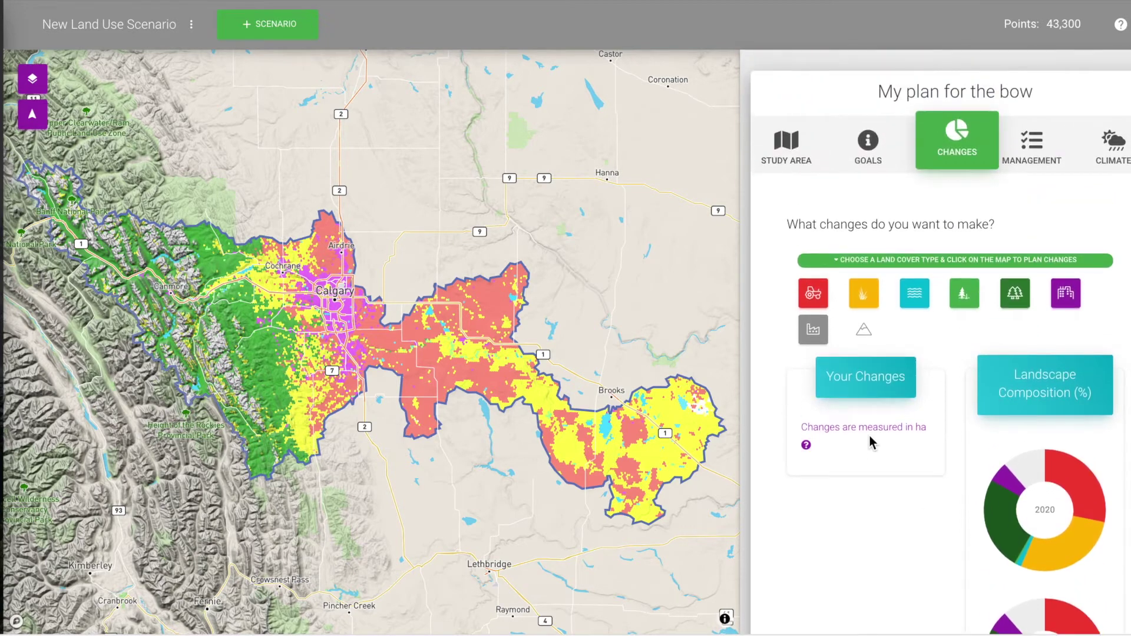
double_click(459, 369)
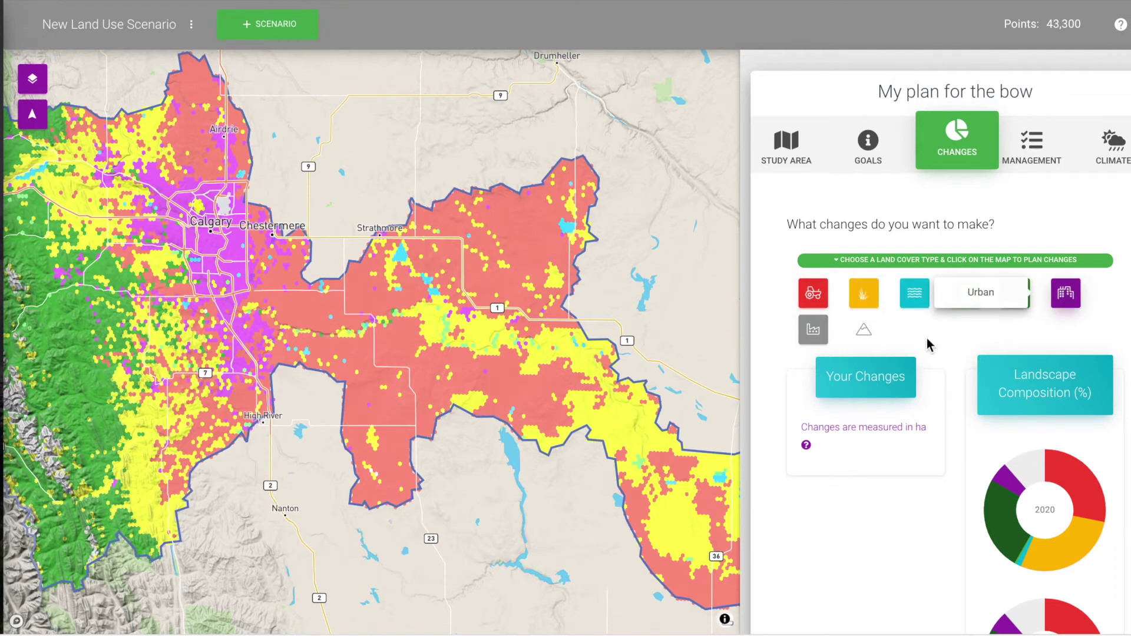
left_click(862, 295)
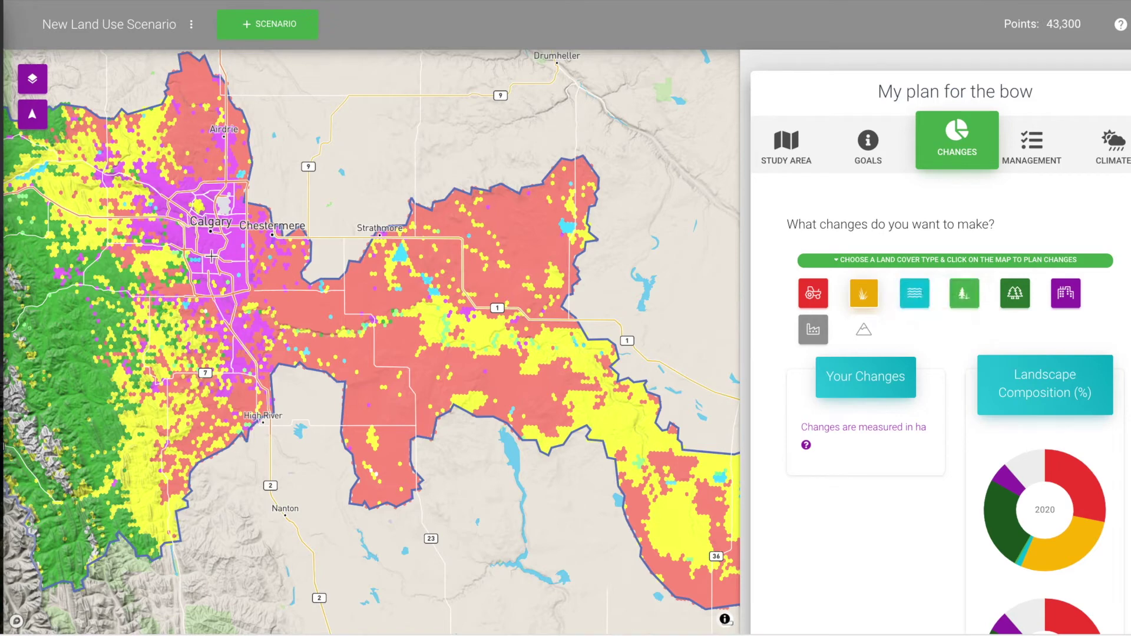
left_click(187, 161)
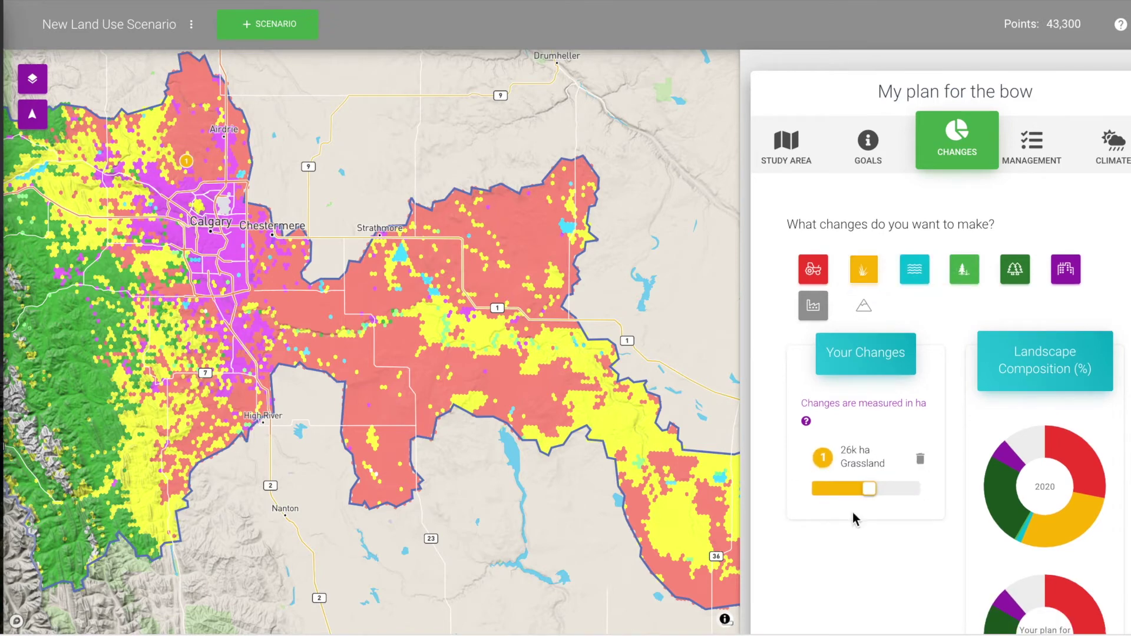
left_click(182, 114)
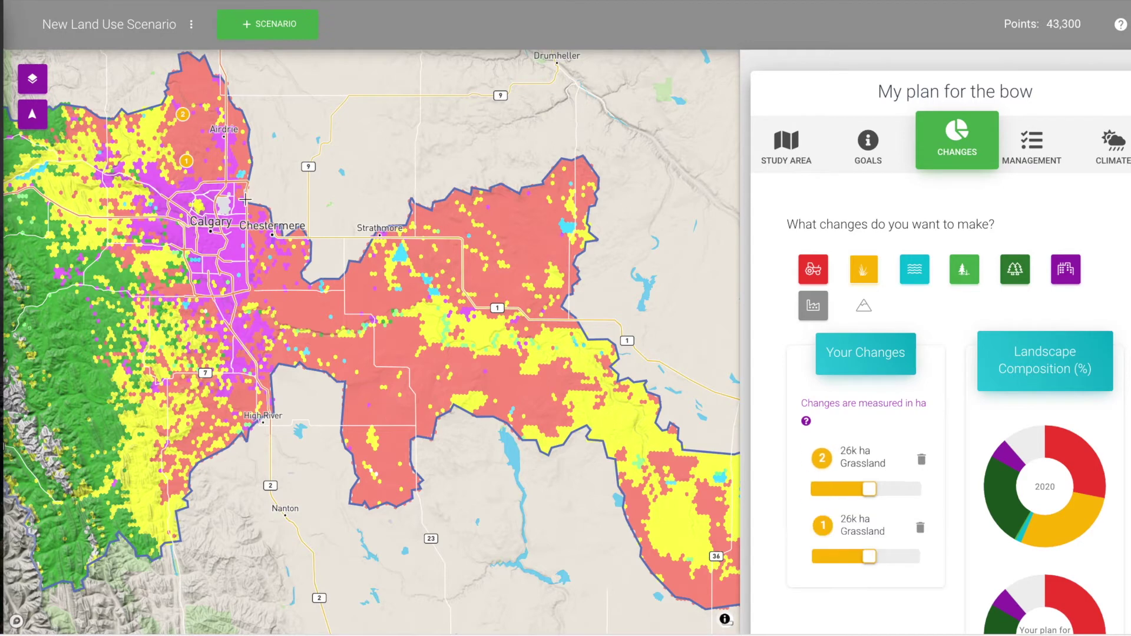
left_click(270, 287)
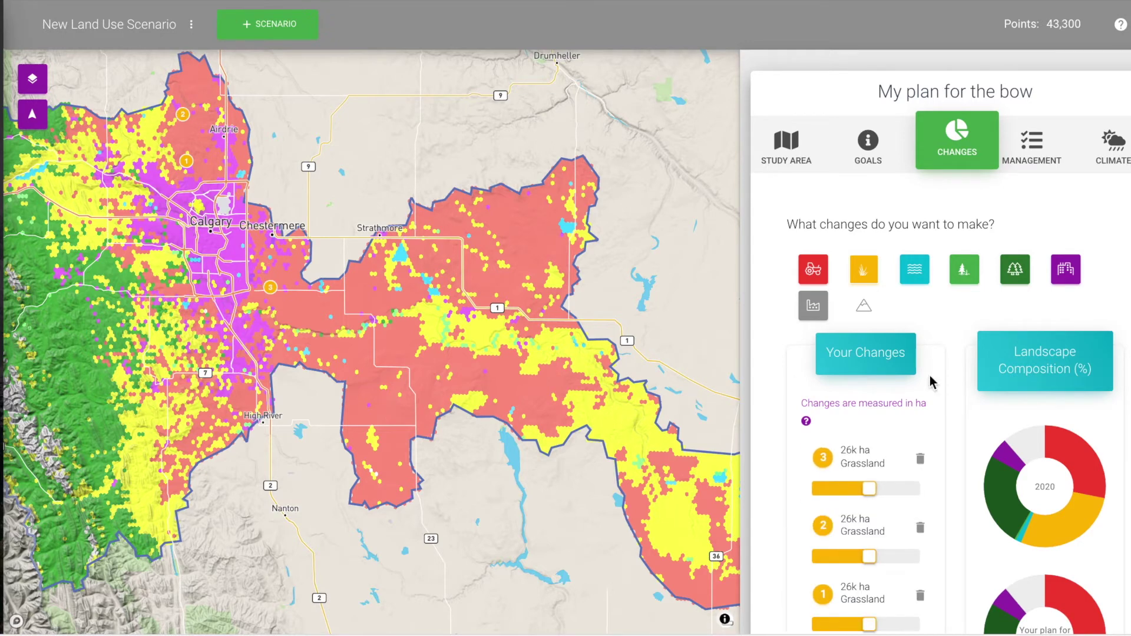
Plan a 26k ha Forest change southwest of Calgary and two 26k ha Urban changes, one near Chestermere and one north of Calgary.
left_click(1014, 271)
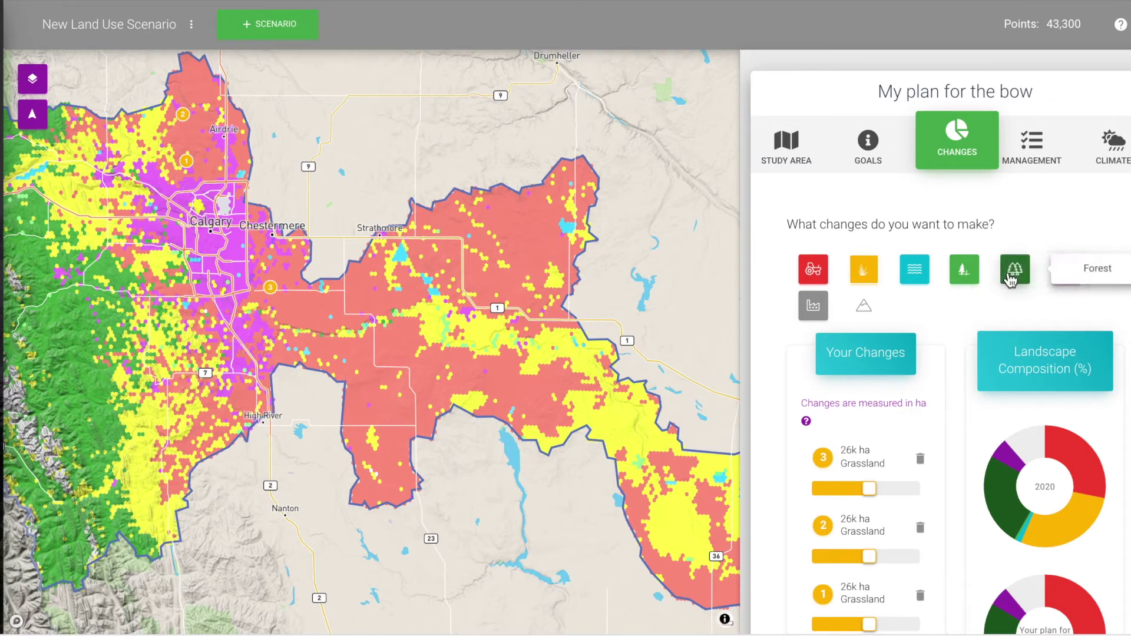
left_click(106, 365)
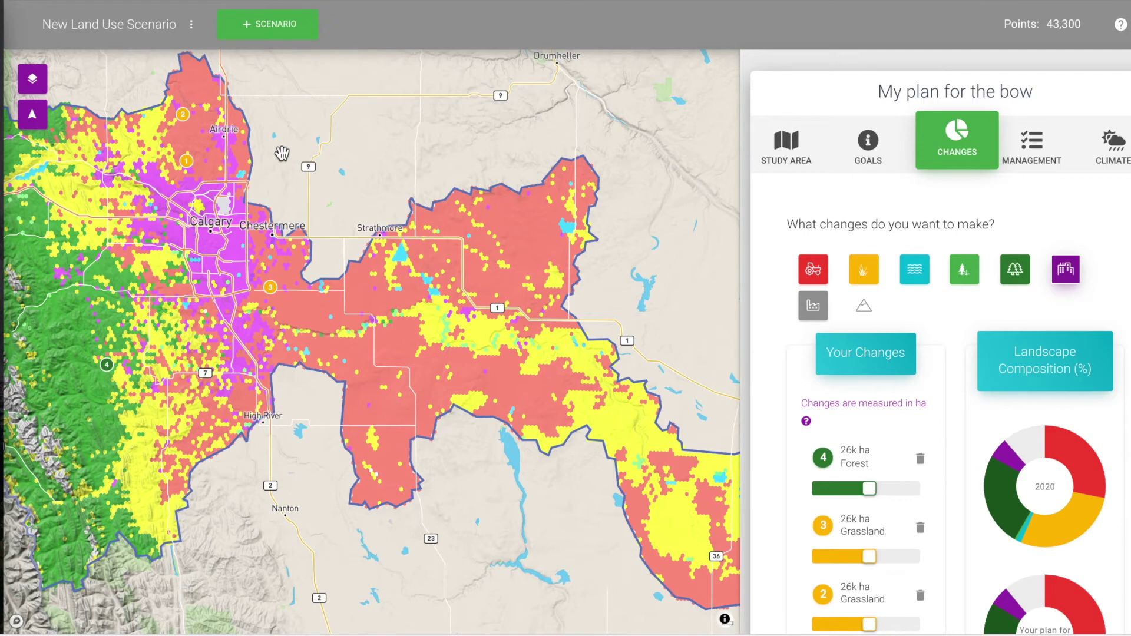
left_click(261, 239)
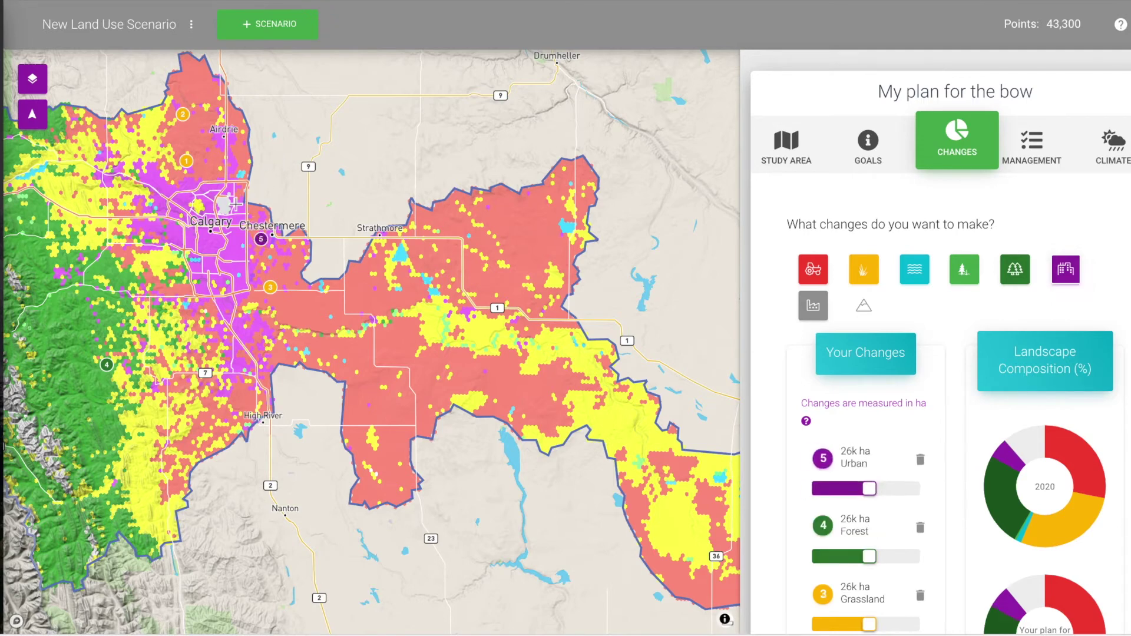
left_click(213, 180)
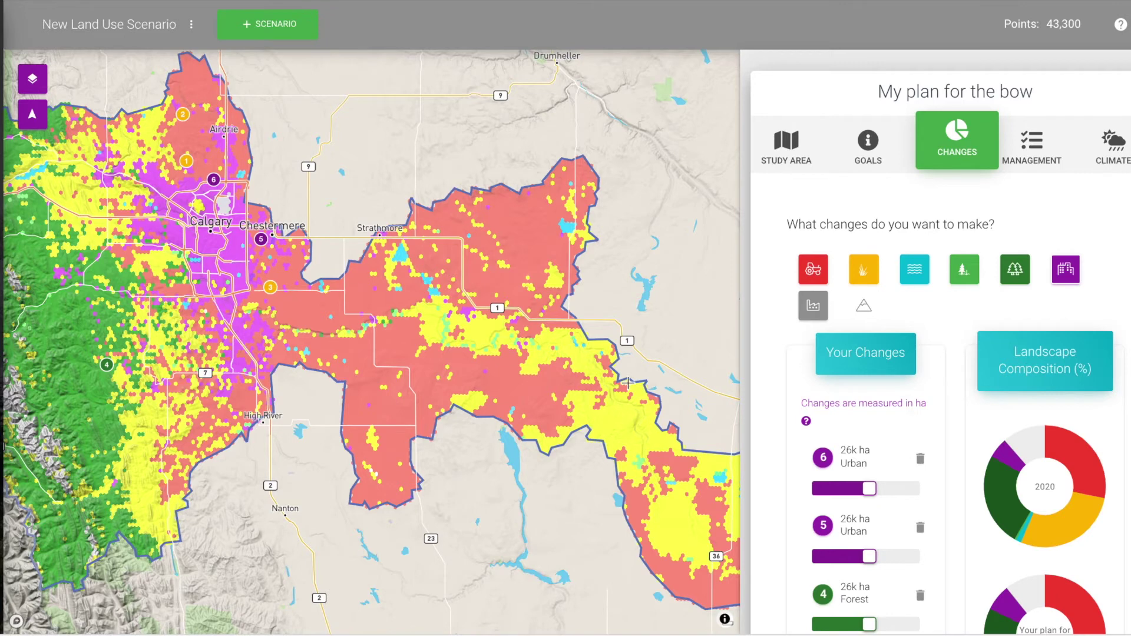
Compare the 2020 and 2050 landscape composition charts and continue to the management practices.
scroll(851, 513, "down", 3)
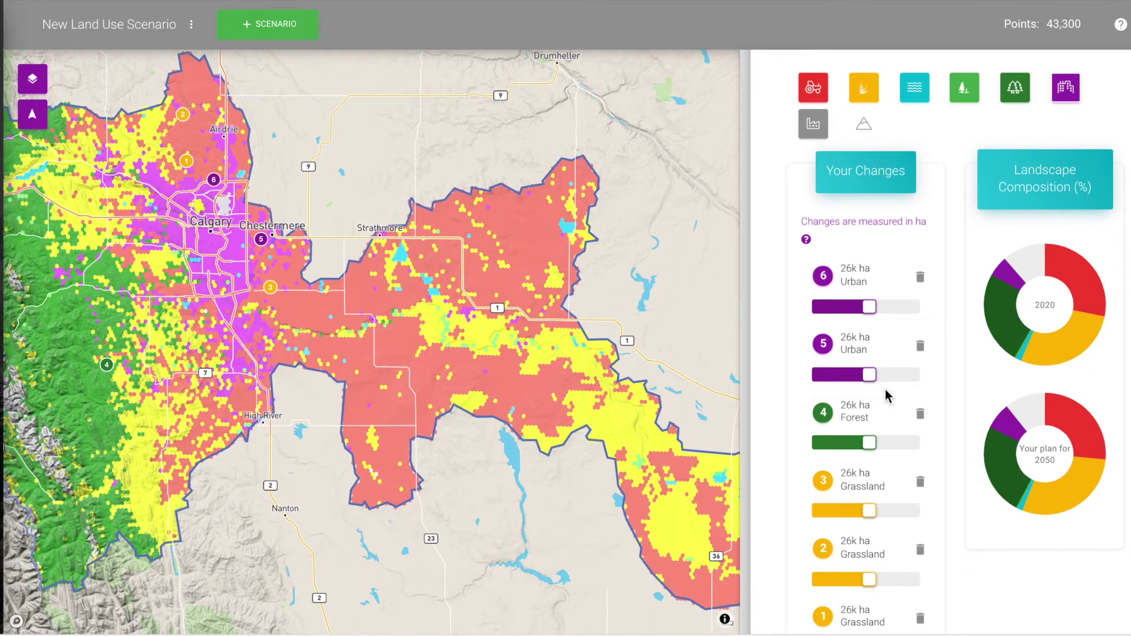
mouse_move(1005, 358)
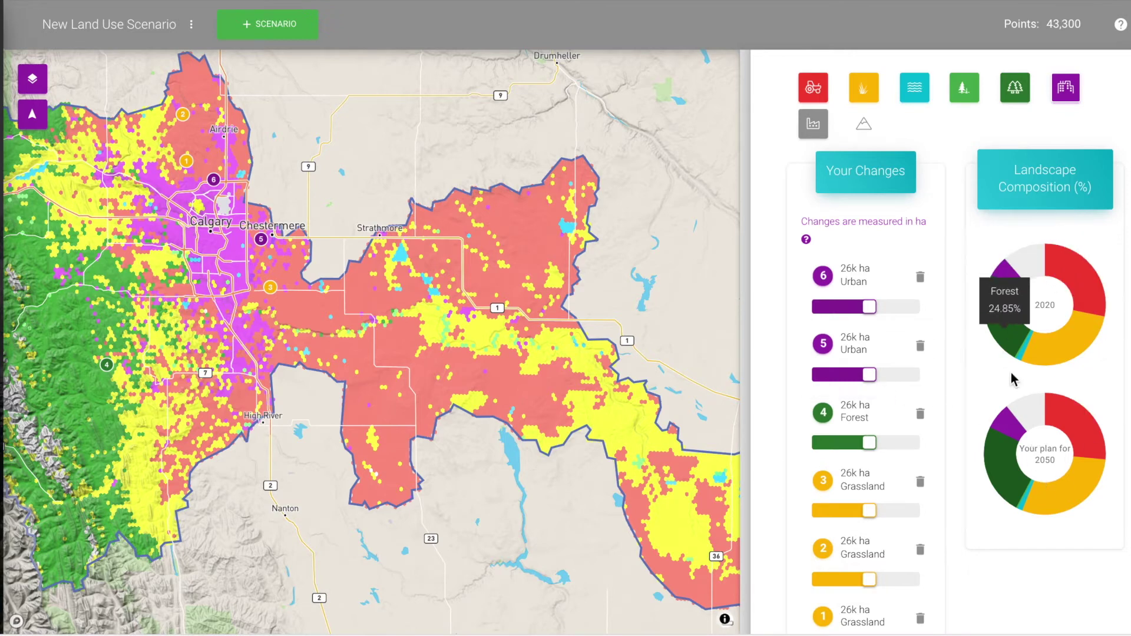
scroll(948, 377, "up", 3)
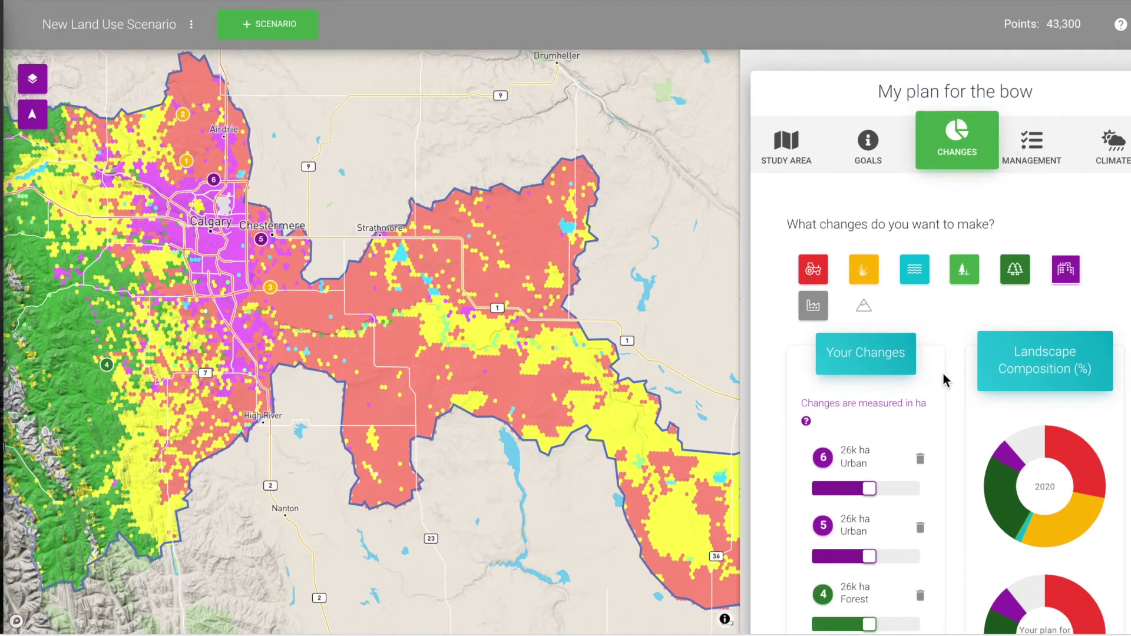
scroll(945, 381, "down", 5)
left_click(1091, 563)
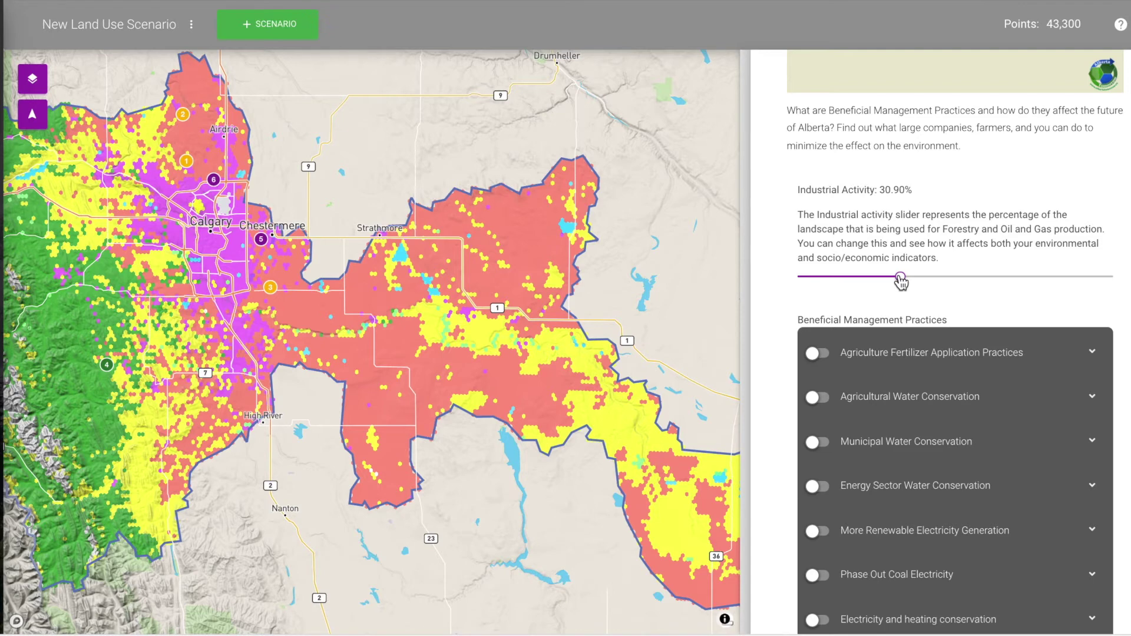
Expand the Agriculture Fertilizer Application Practices description and review the remaining beneficial management practices.
scroll(941, 380, "down", 3)
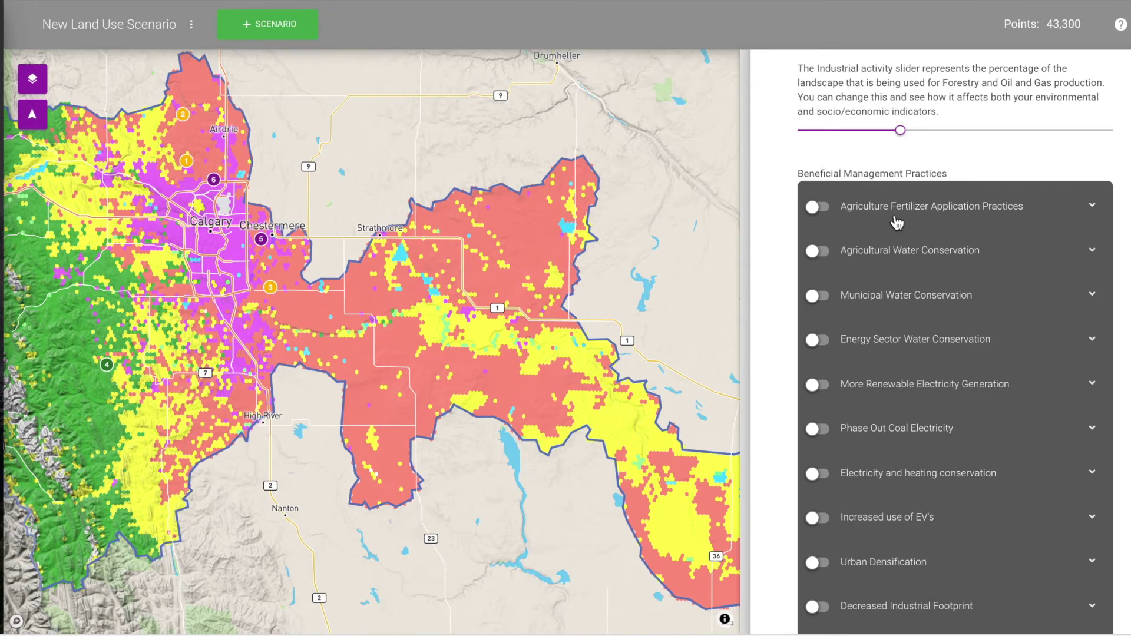
left_click(1094, 208)
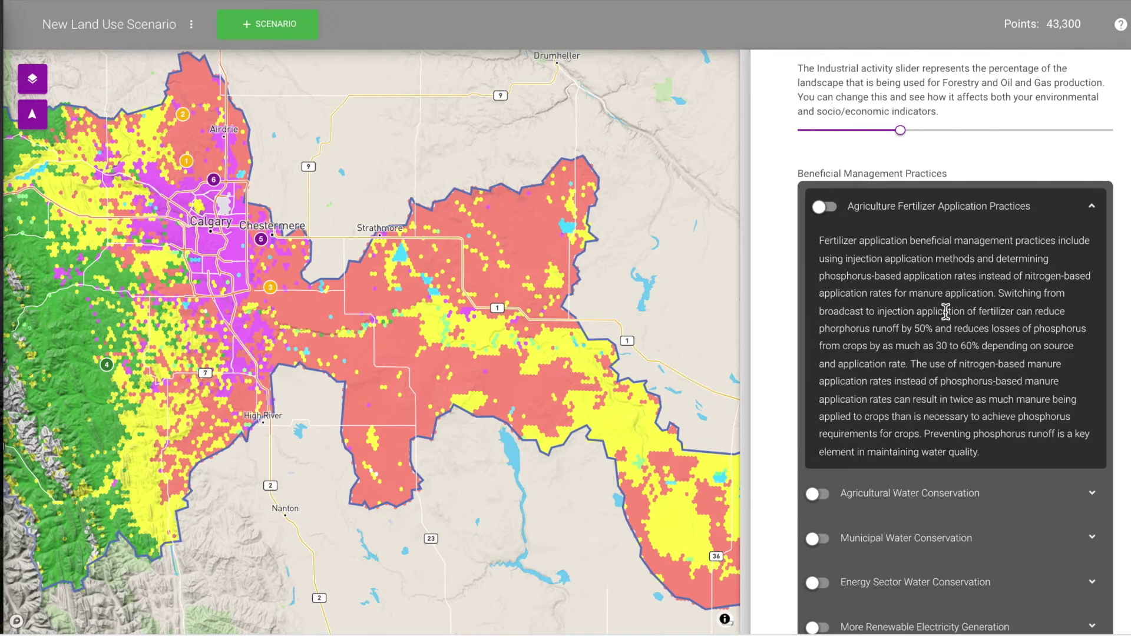
scroll(949, 330, "down", 6)
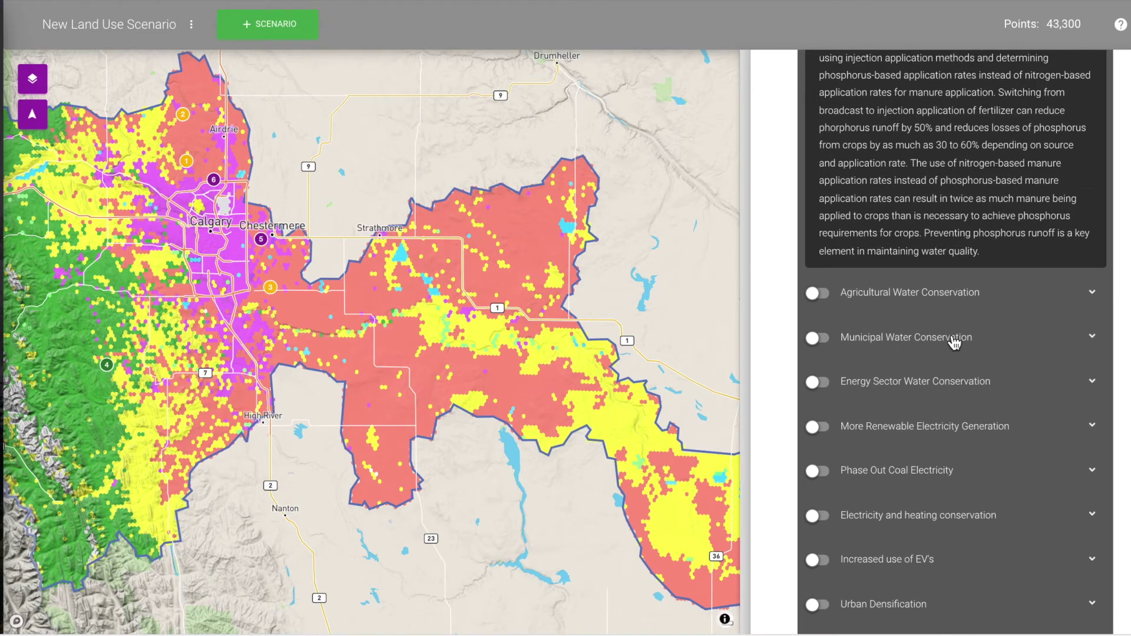
scroll(940, 556, "down", 2)
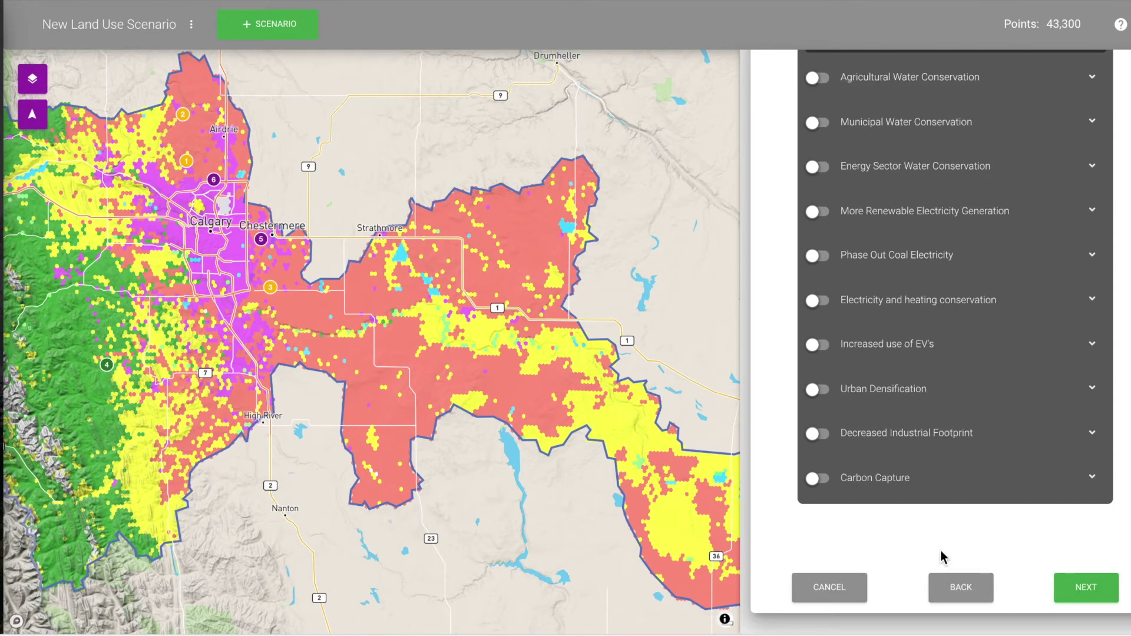
Run the scenario with the Medium climate change forecast and play the simulation around Calgary from 2020 to 2050.
left_click(1090, 595)
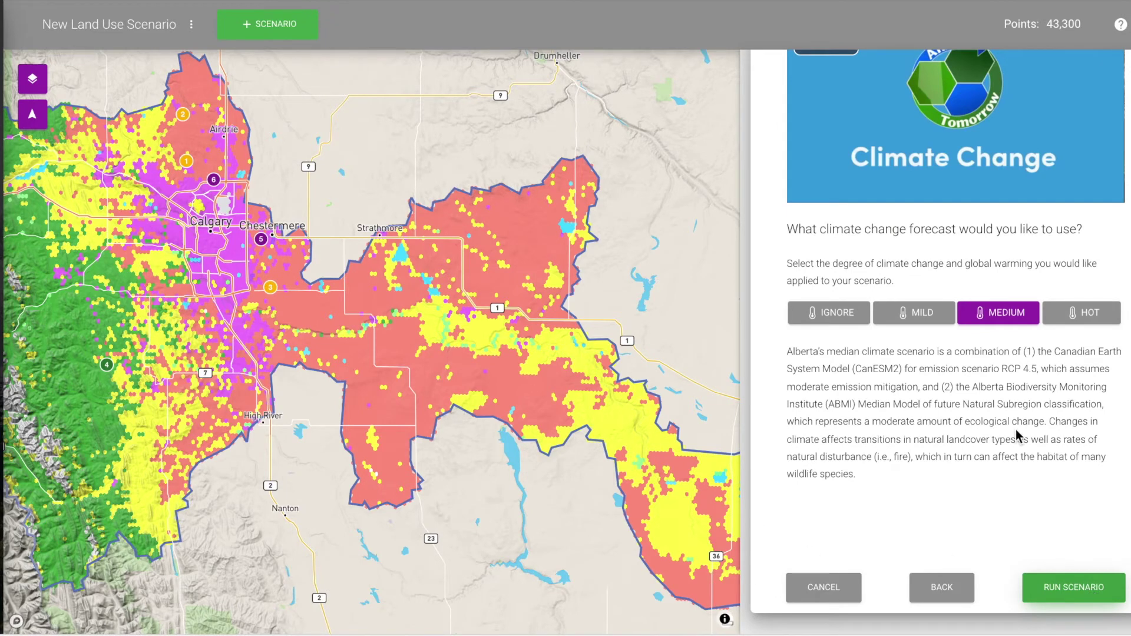
left_click(1073, 590)
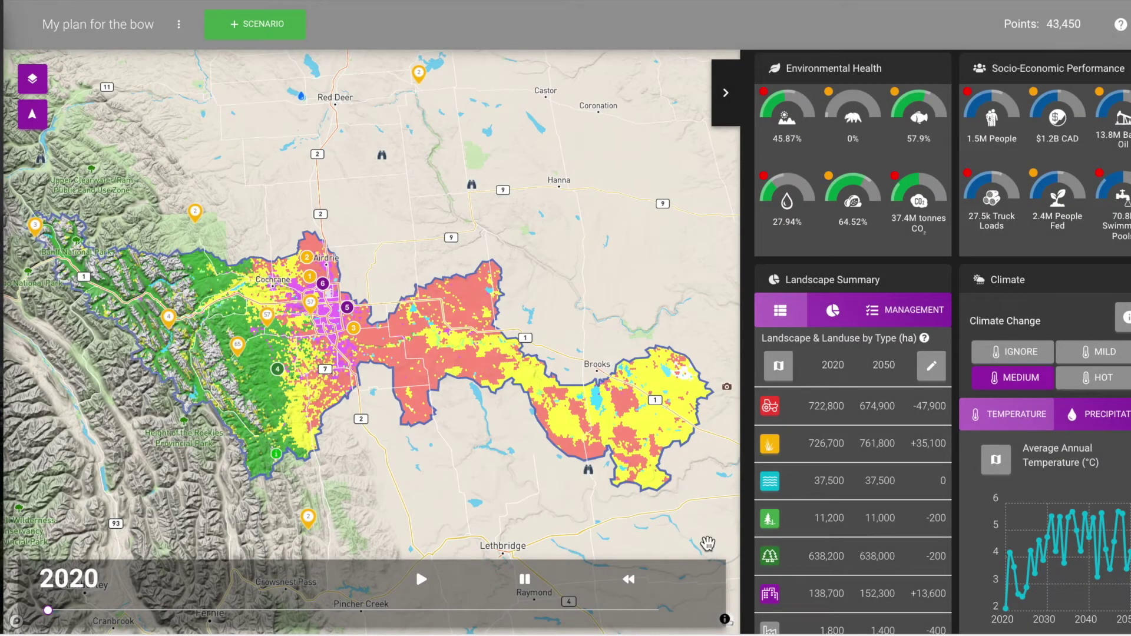
scroll(465, 389, "up", 3)
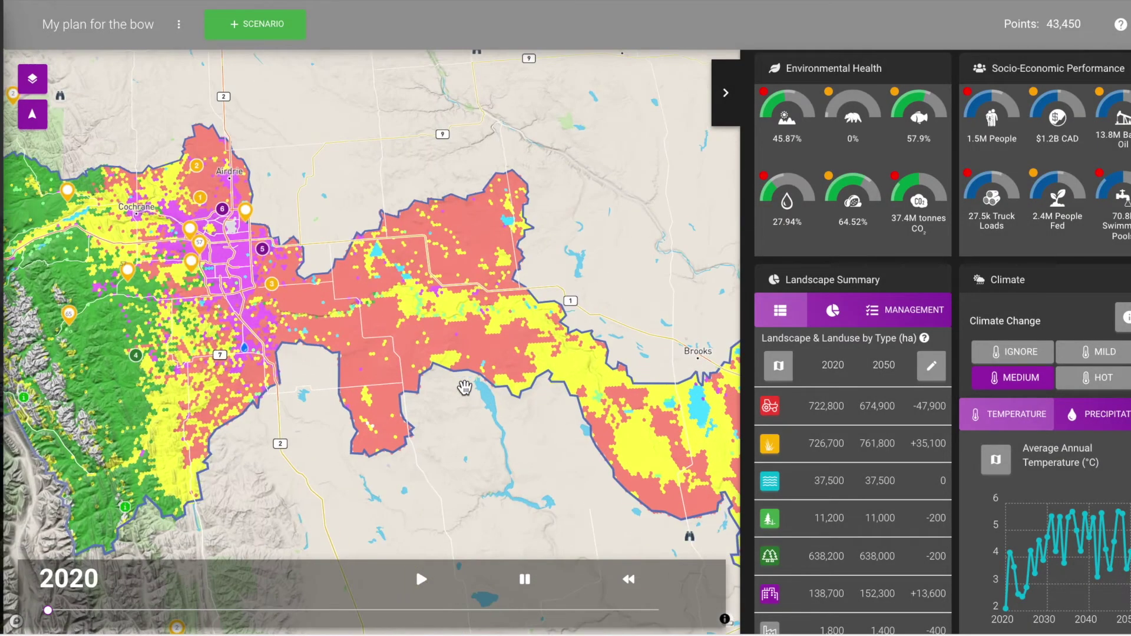
left_click_drag(336, 374, 434, 375)
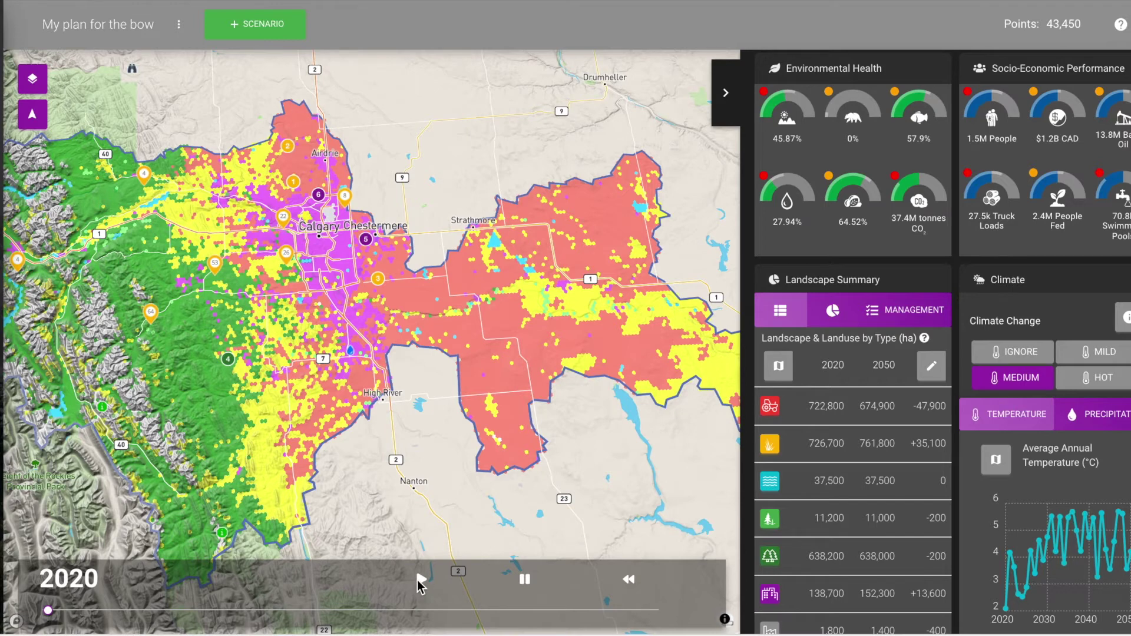
left_click(421, 580)
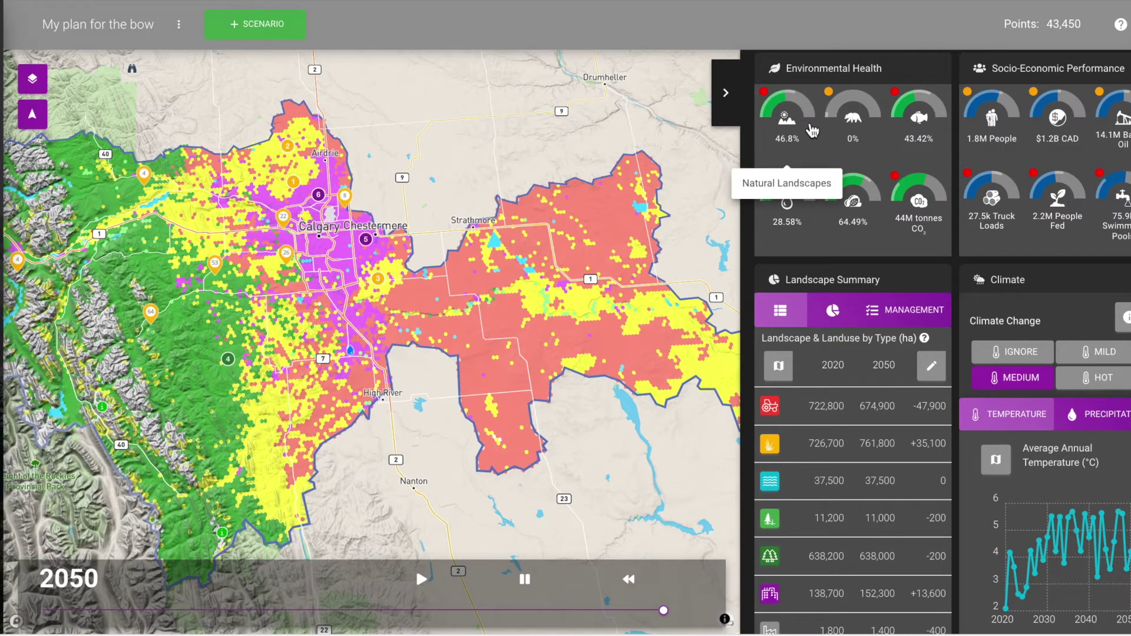
Set the Natural Landscapes goal to 59.95 % and return to the indicator dashboard.
left_click(802, 116)
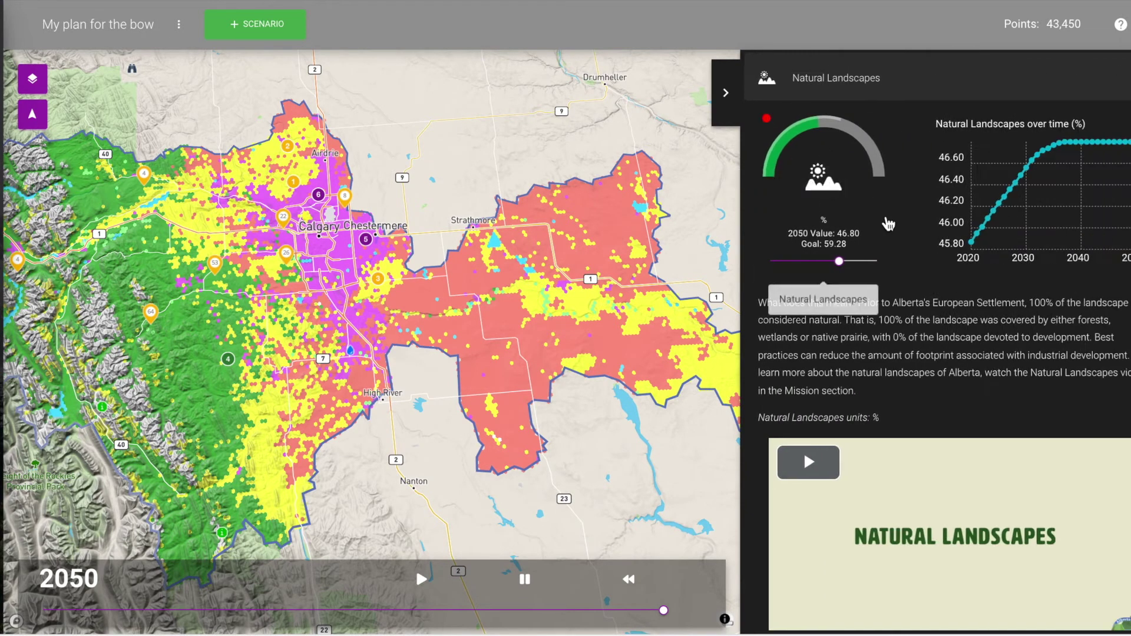
left_click(841, 262)
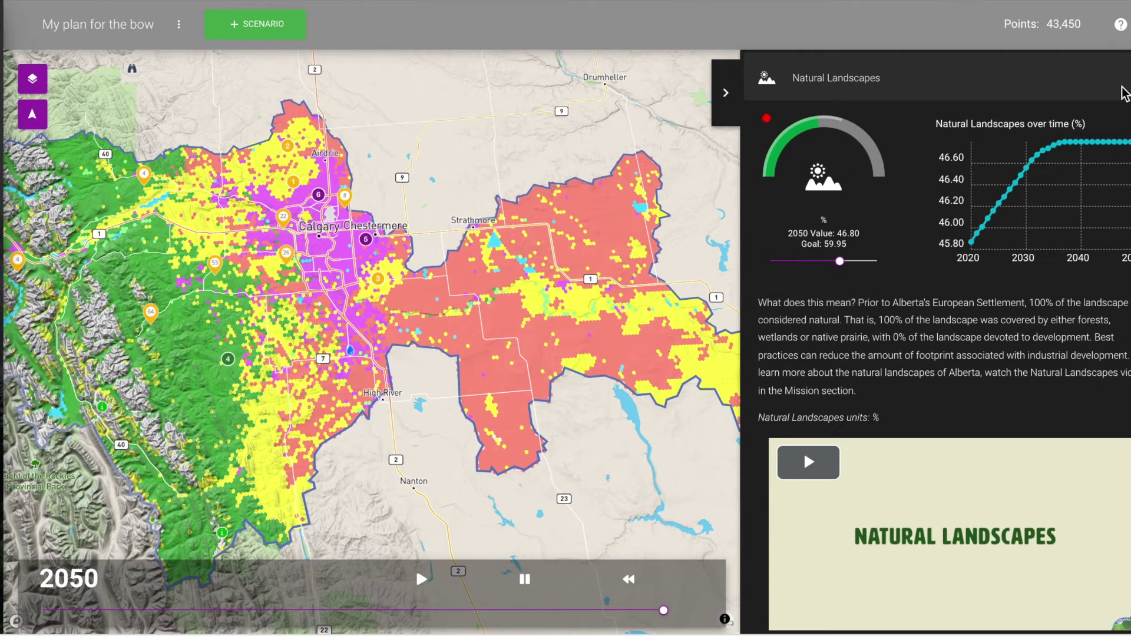
left_click(1129, 78)
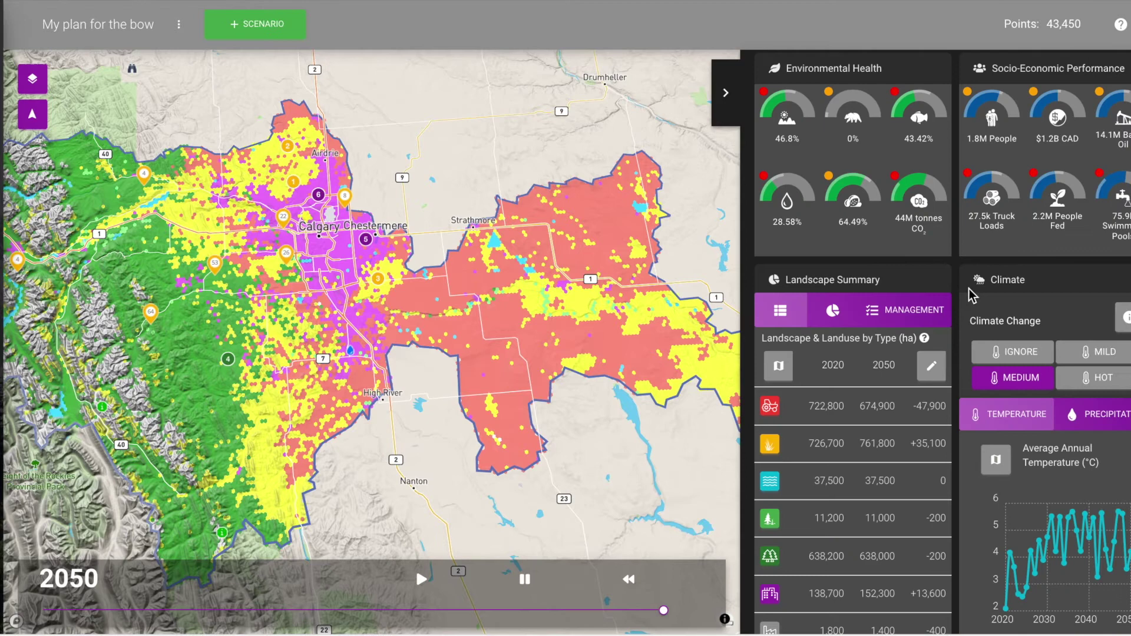
Add two 26k ha Grassland changes between Chestermere and Strathmore, south of both towns, and rerun the scenario.
left_click(930, 367)
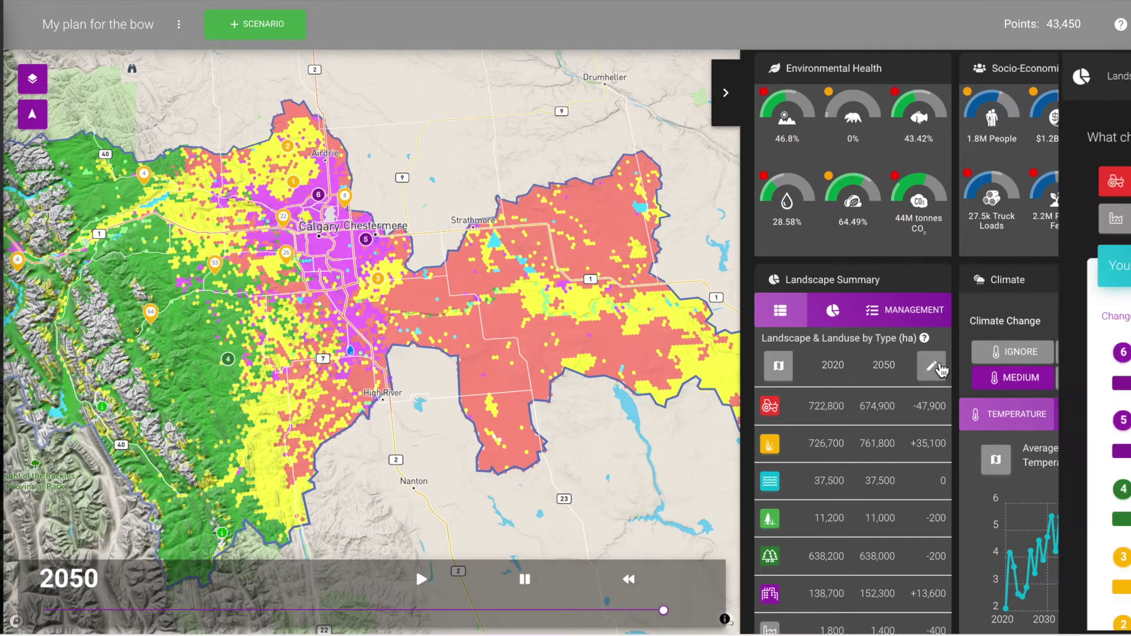
left_click(853, 180)
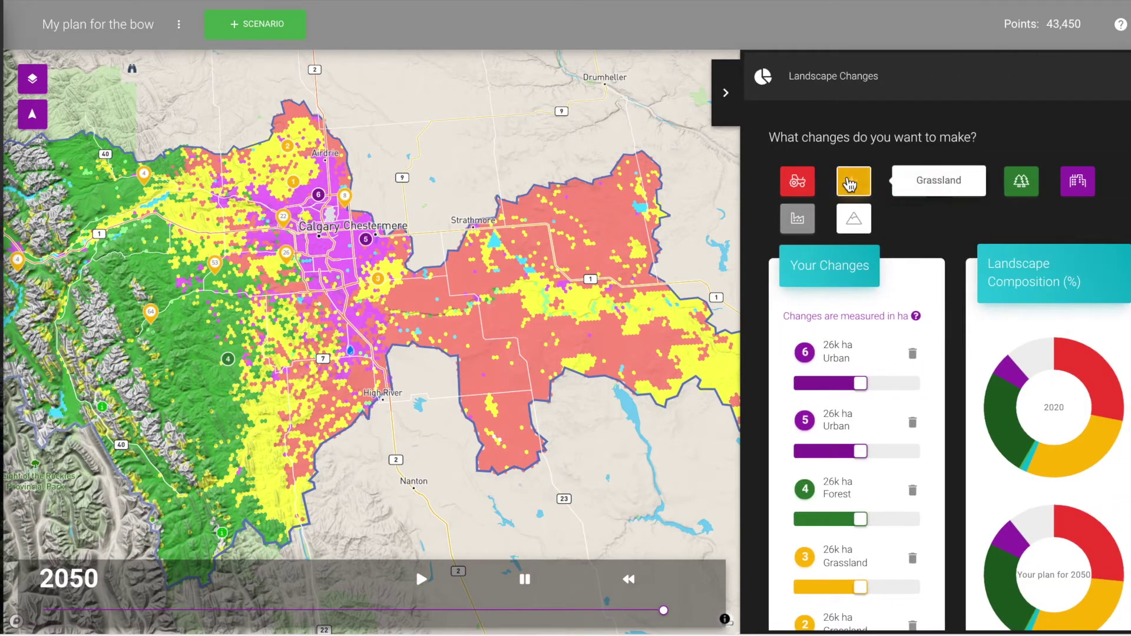
left_click(426, 288)
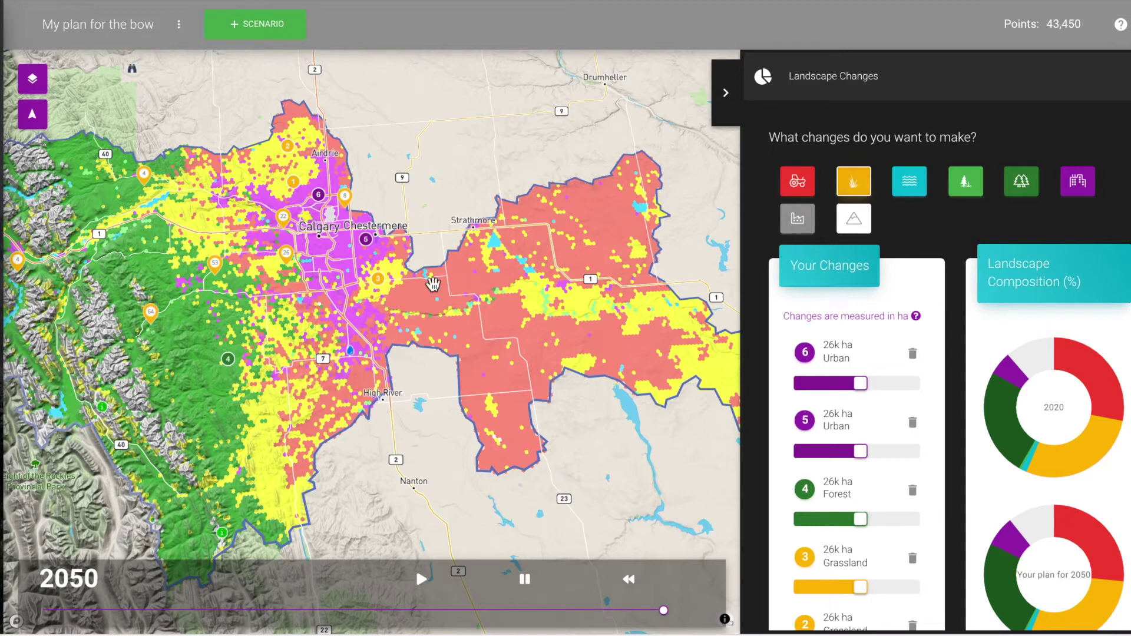
left_click(465, 277)
scroll(828, 480, "down", 5)
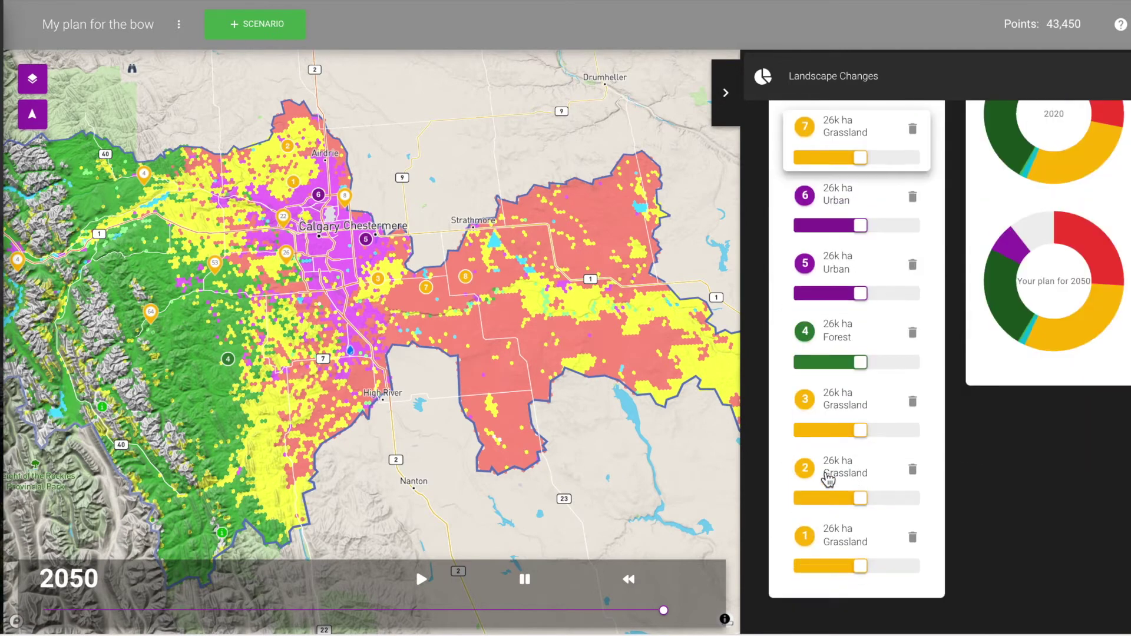
scroll(828, 480, "up", 5)
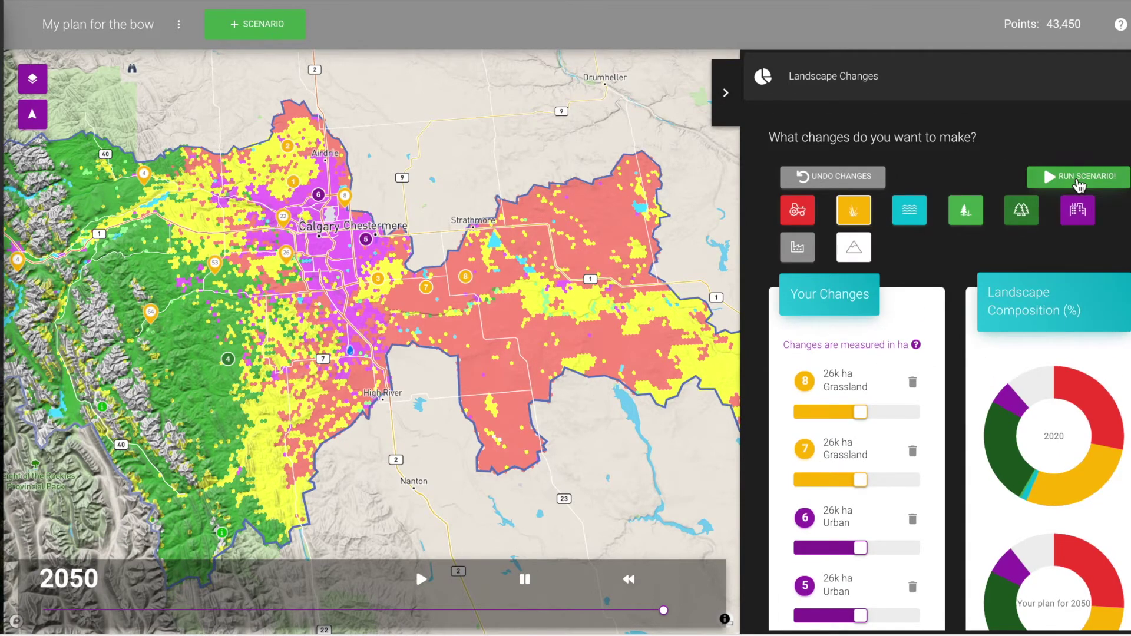
left_click(1079, 179)
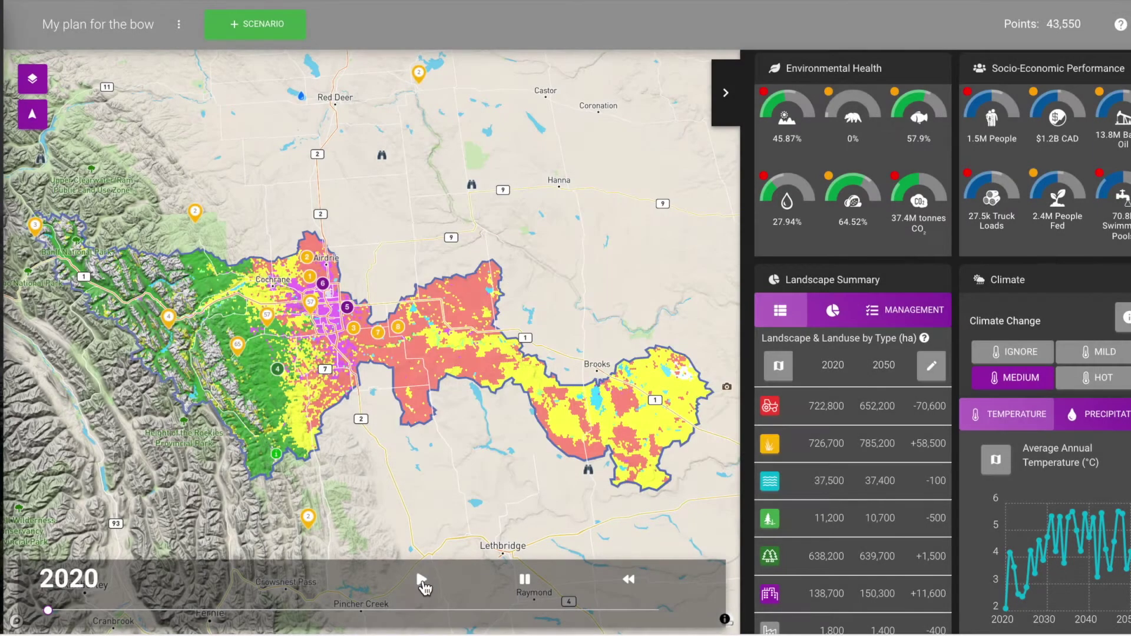
Play the revised scenario through to 2050 and dismiss the feedback on environmental goals.
left_click(422, 580)
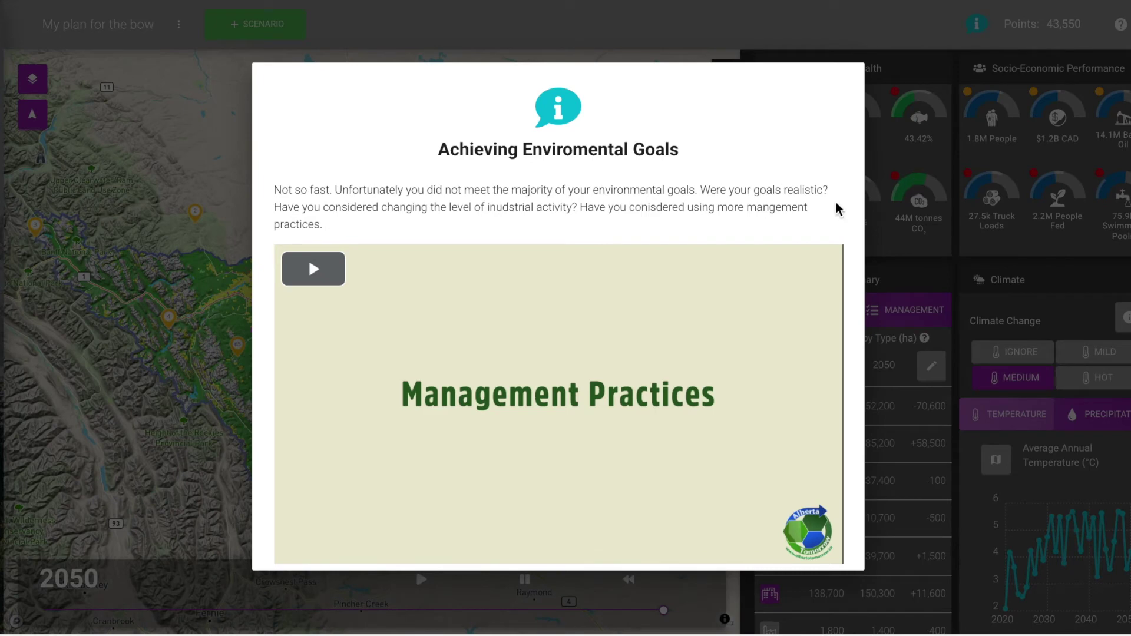
scroll(805, 331, "down", 2)
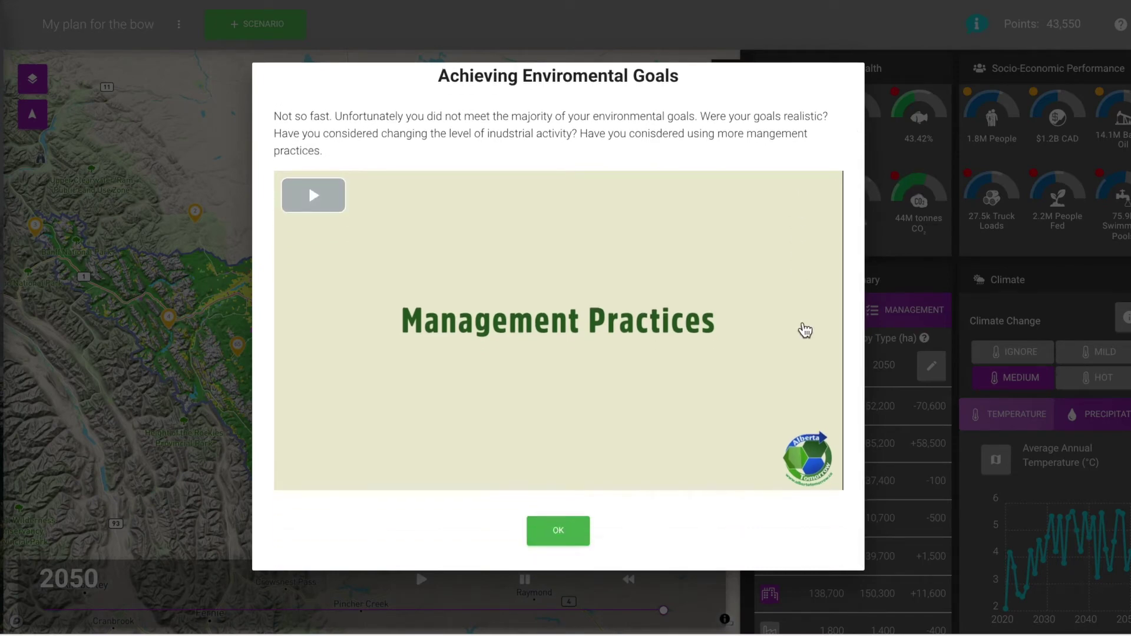
left_click(558, 532)
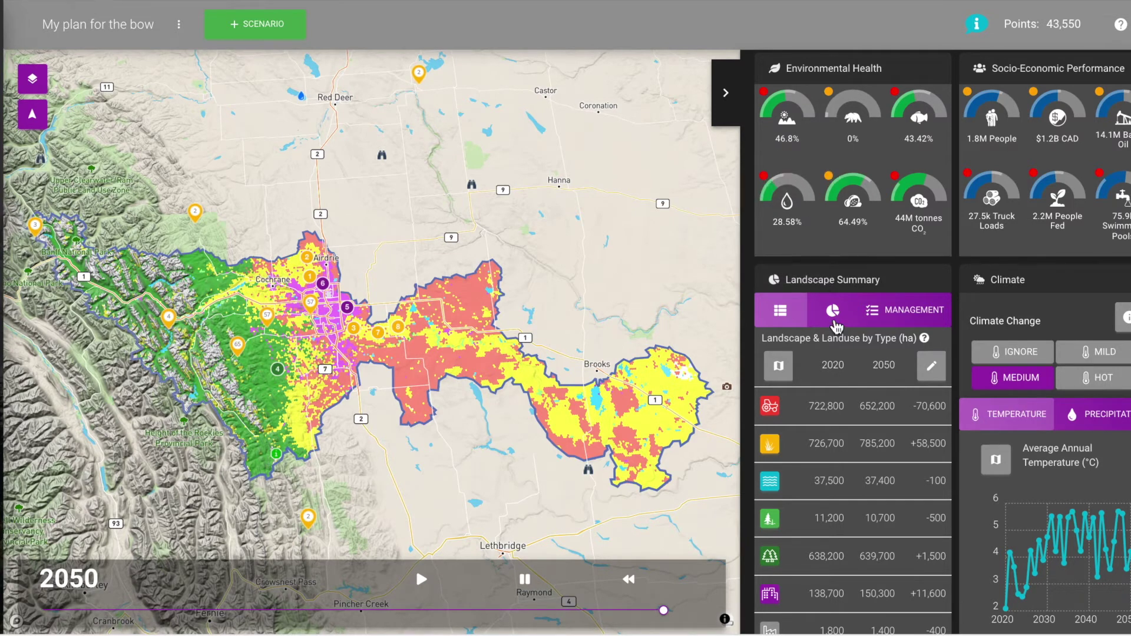
Set Industrial Activity to 30.90% and enable Agriculture Fertilizer Application Practices and Agricultural Water Conservation.
left_click(911, 311)
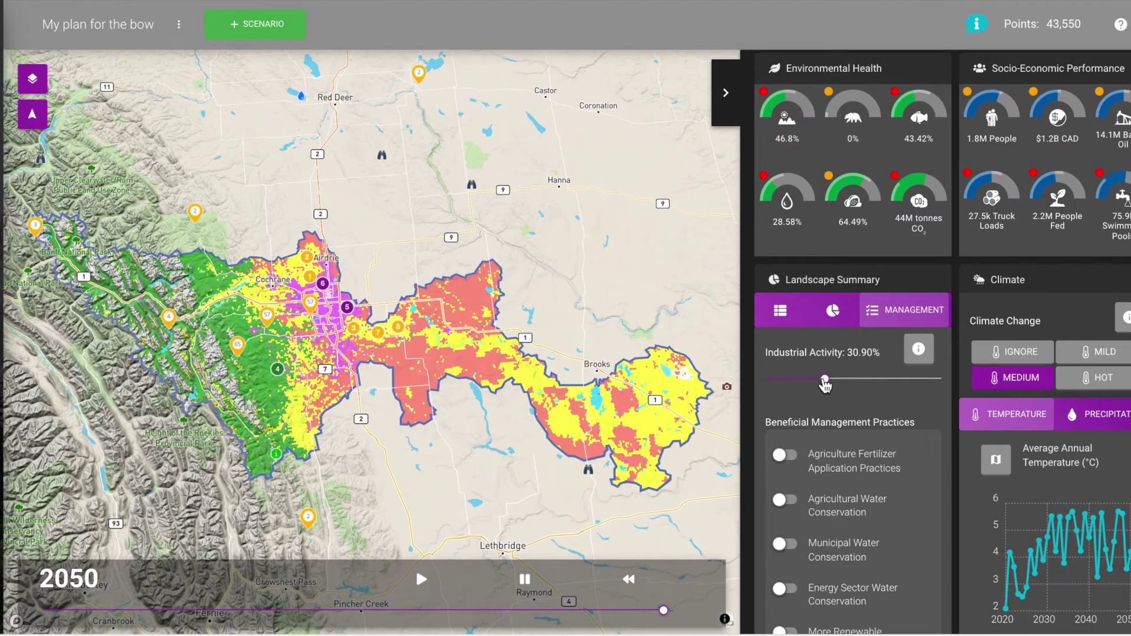
mouse_move(825, 384)
left_mouse_down()
mouse_move(930, 393)
mouse_move(757, 384)
mouse_move(825, 377)
left_mouse_up()
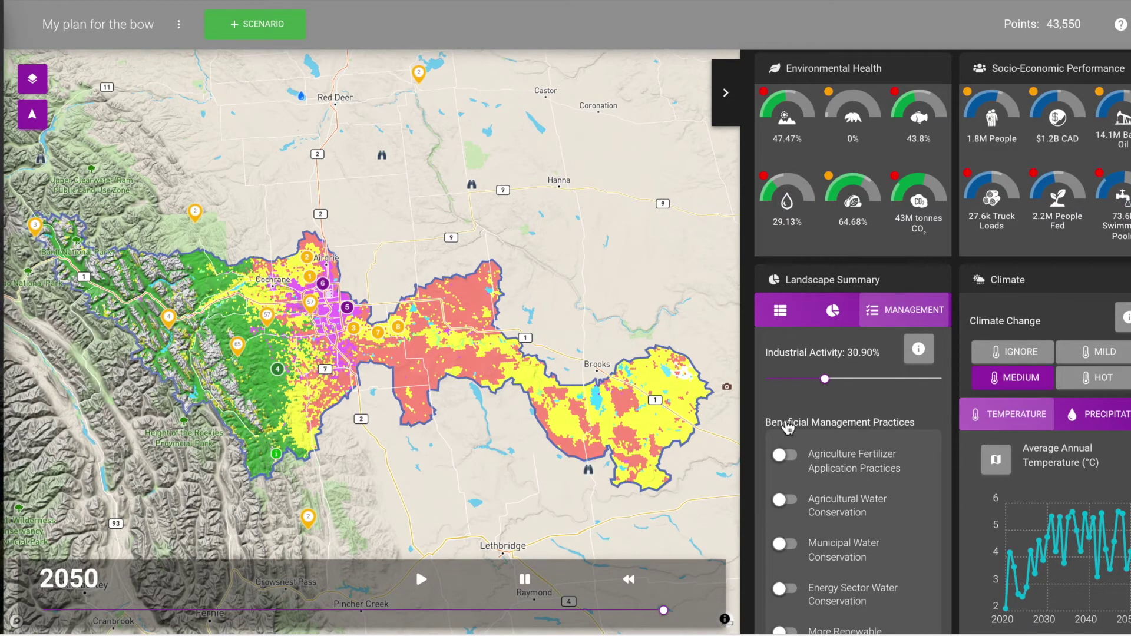
left_click(793, 457)
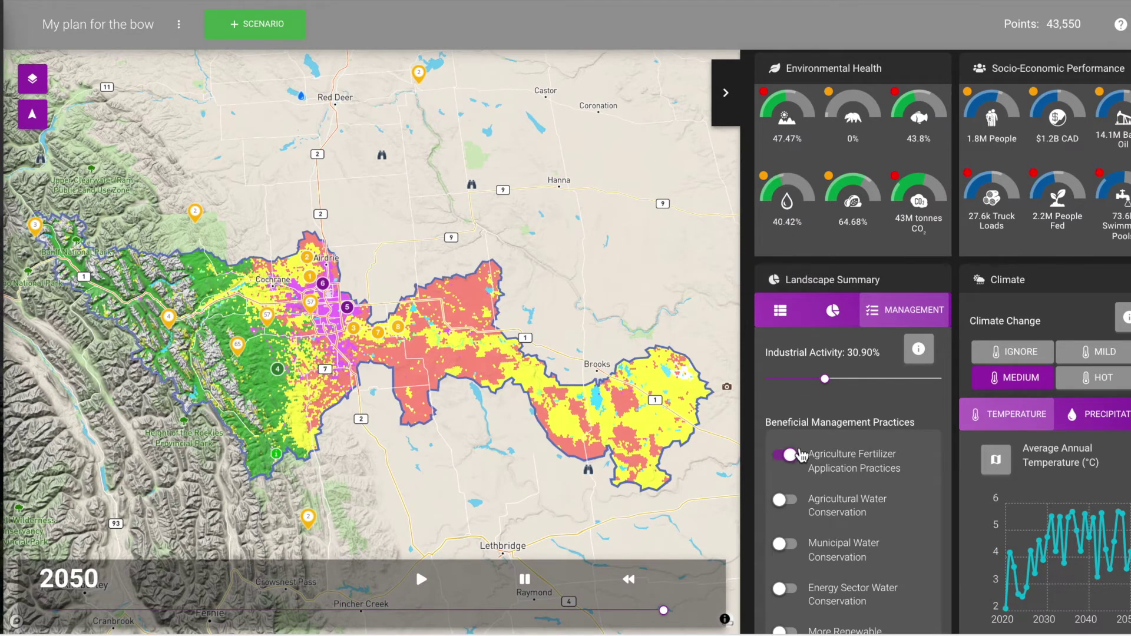
scroll(841, 483, "down", 1)
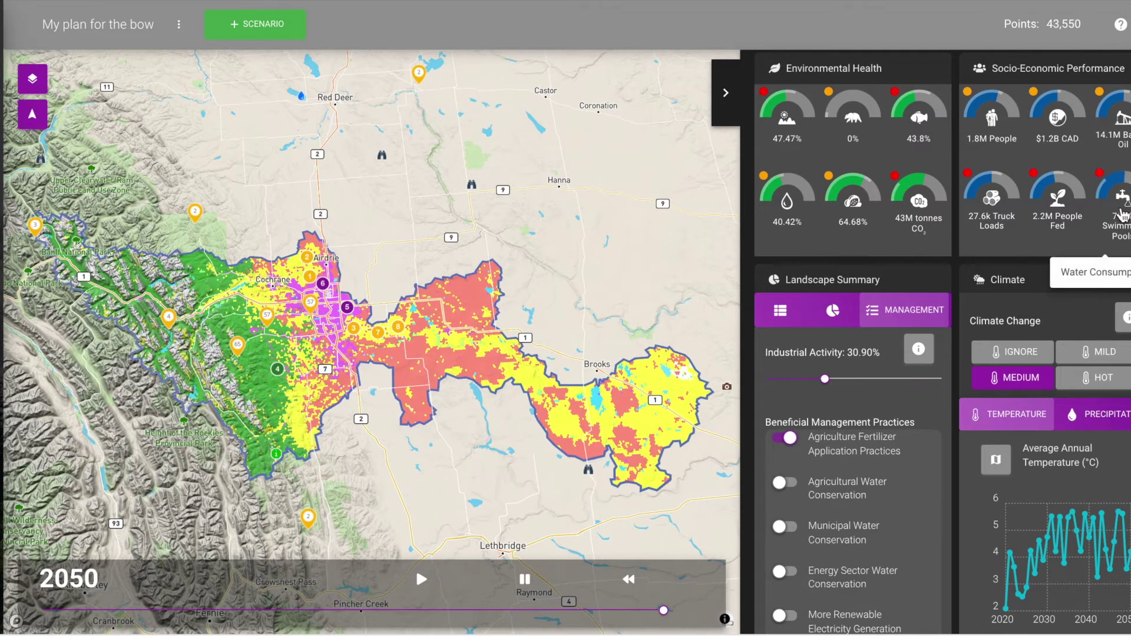
left_click(797, 485)
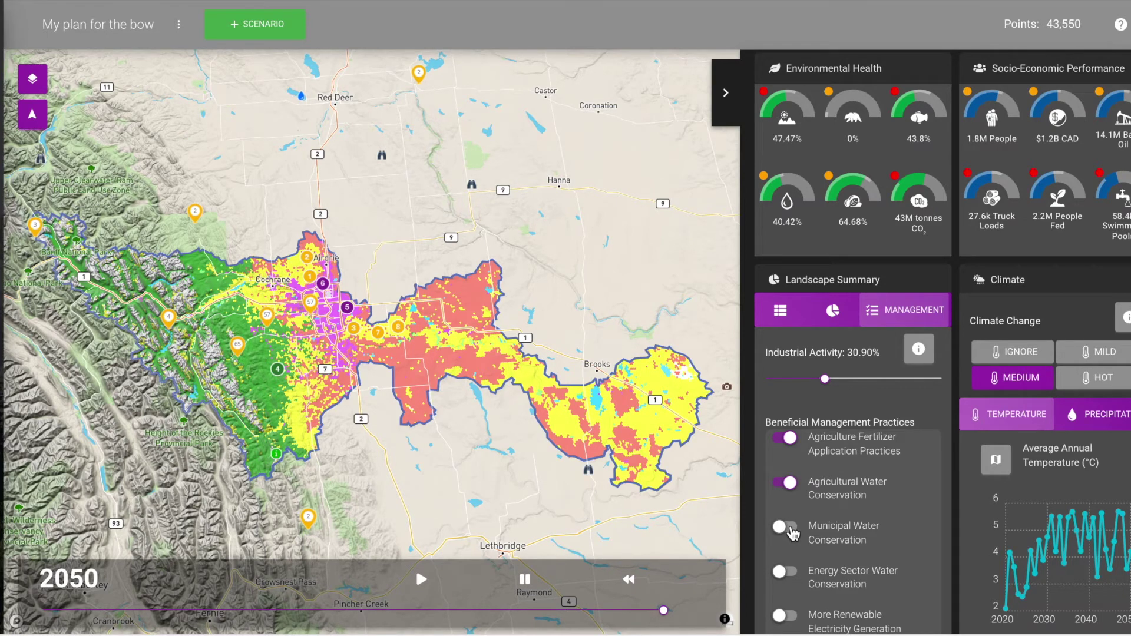
Enable Municipal Water Conservation, Energy Sector Water Conservation, More Renewable Electricity Generation, Phase Out Coal Electricity, and Electricity and heating conservation.
left_click(794, 533)
scroll(796, 578, "down", 1)
left_click(794, 557)
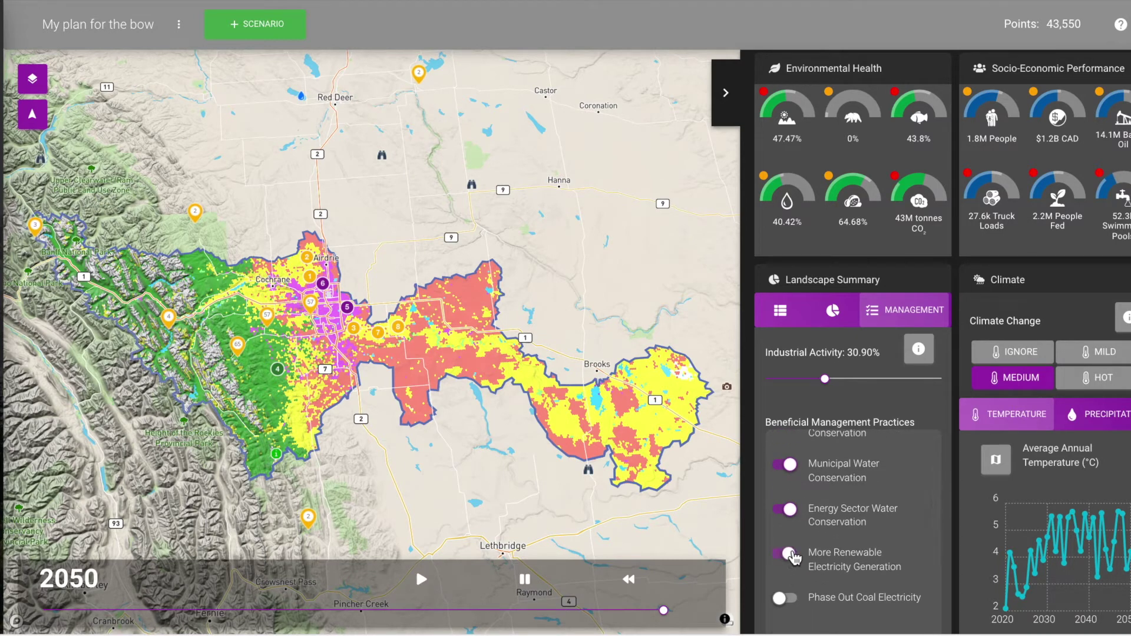
scroll(796, 554, "down", 1)
left_click(795, 548)
scroll(847, 570, "down", 1)
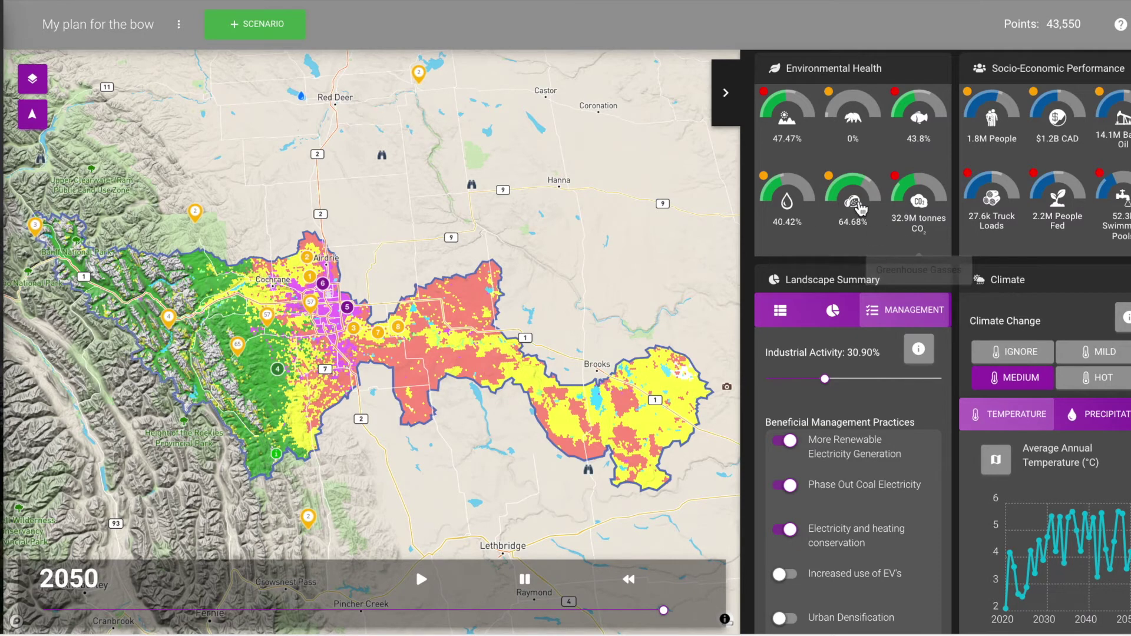
Enable the Increased use of EV's and Urban Densification management practices.
scroll(875, 543, "down", 1)
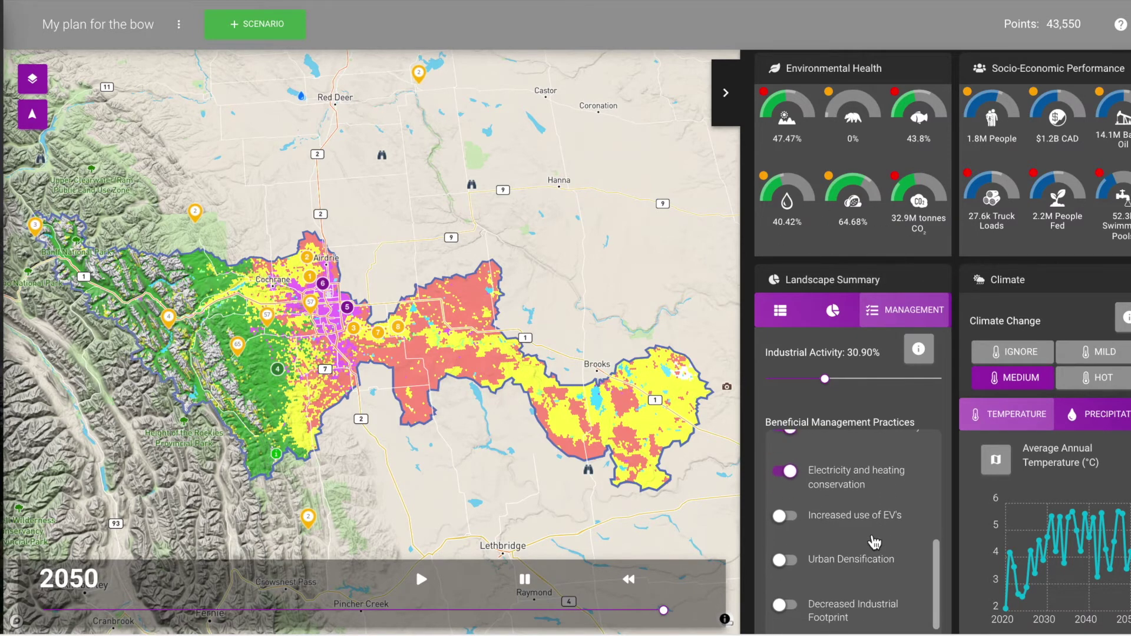
left_click(793, 517)
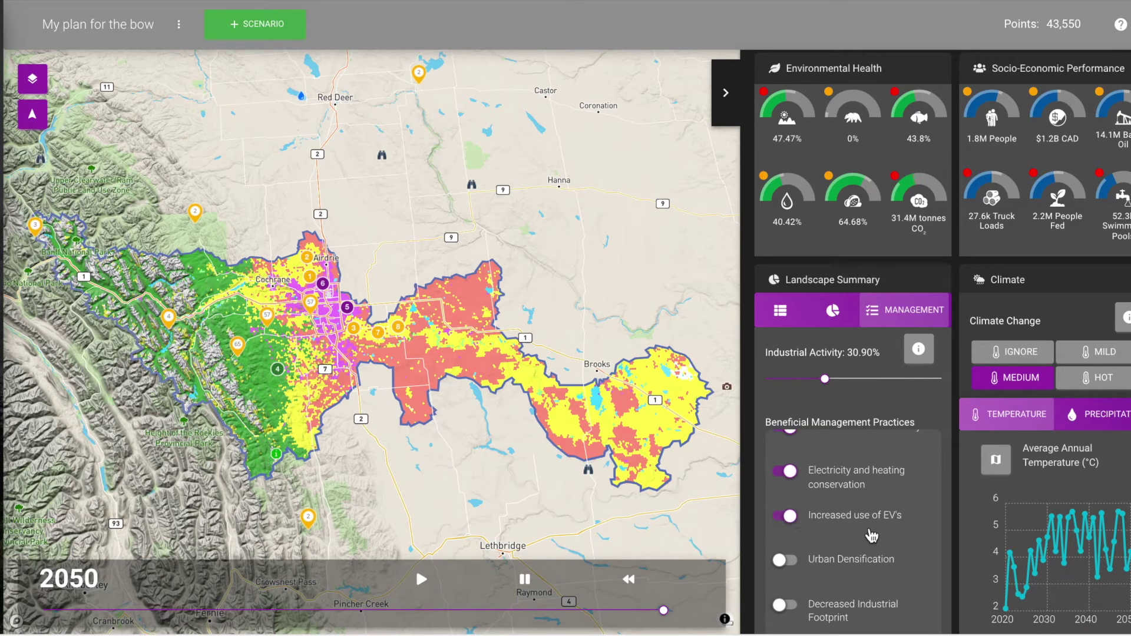
scroll(872, 535, "down", 1)
left_click(784, 530)
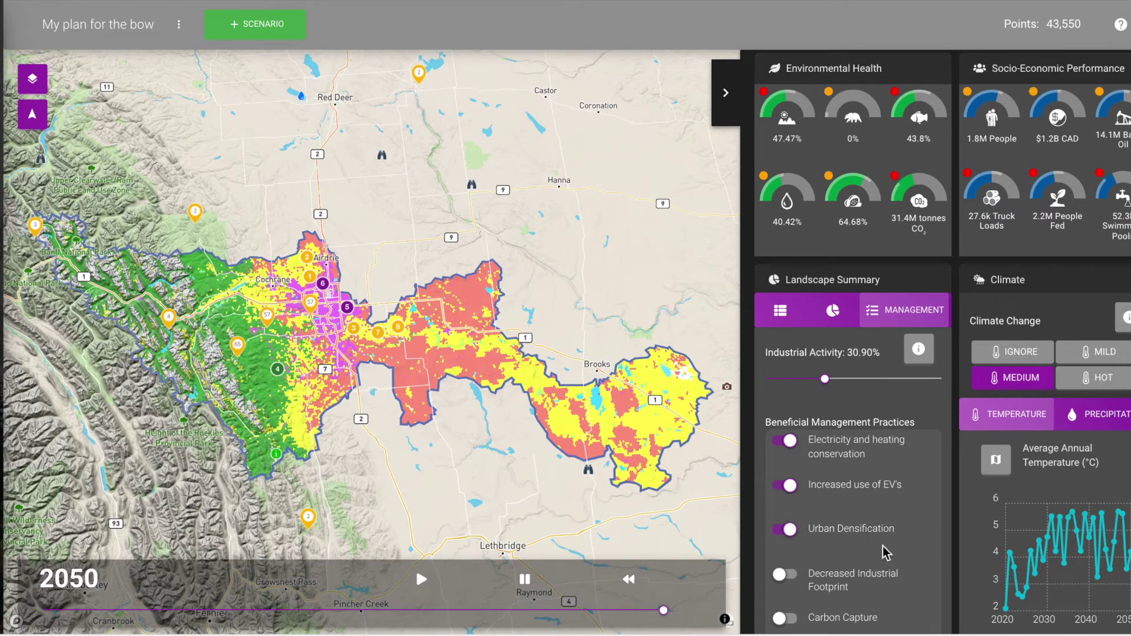
Enable the Decreased Industrial Footprint and Carbon Capture management practices and show the landscape and land use table by type.
scroll(882, 552, "down", 1)
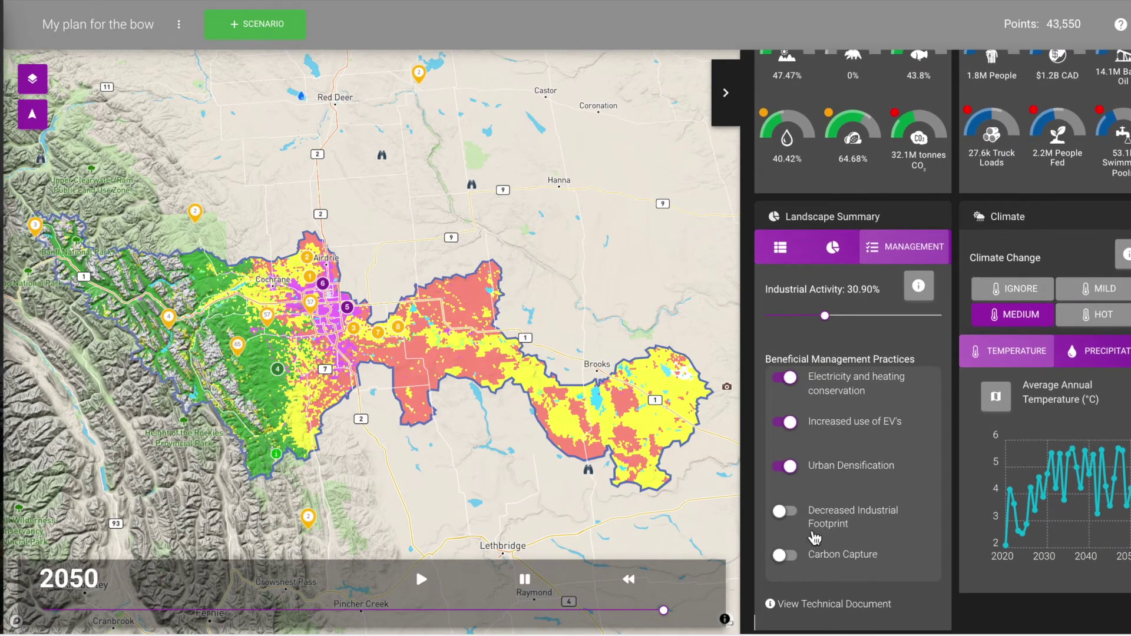
left_click(797, 518)
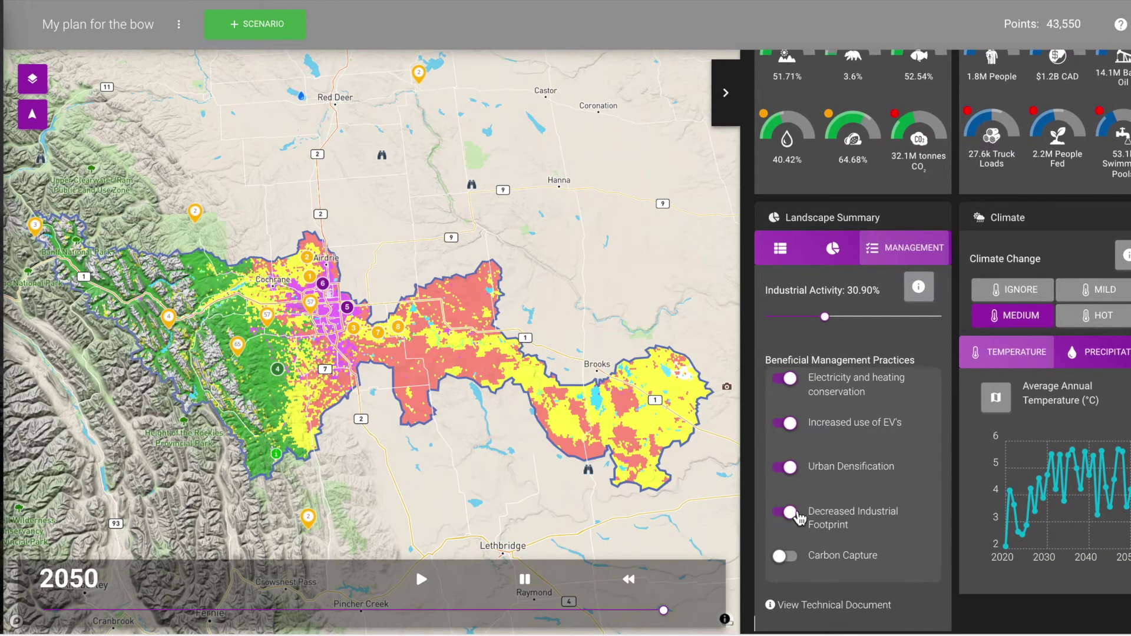
scroll(800, 518, "up", 1)
scroll(839, 326, "up", 1)
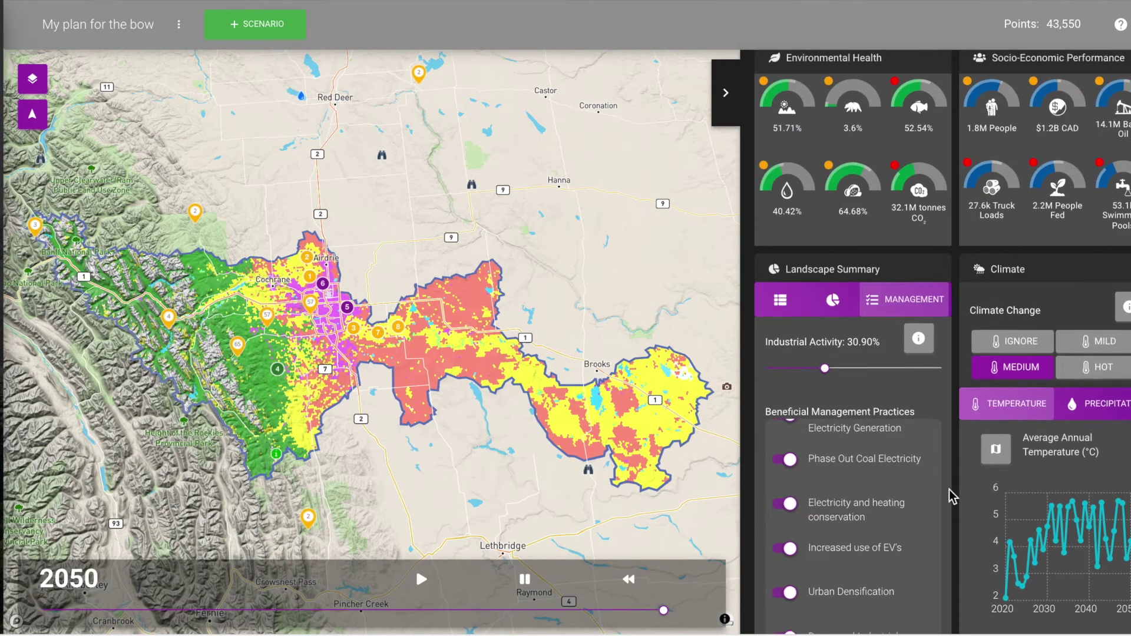
scroll(952, 496, "down", 1)
scroll(866, 501, "down", 1)
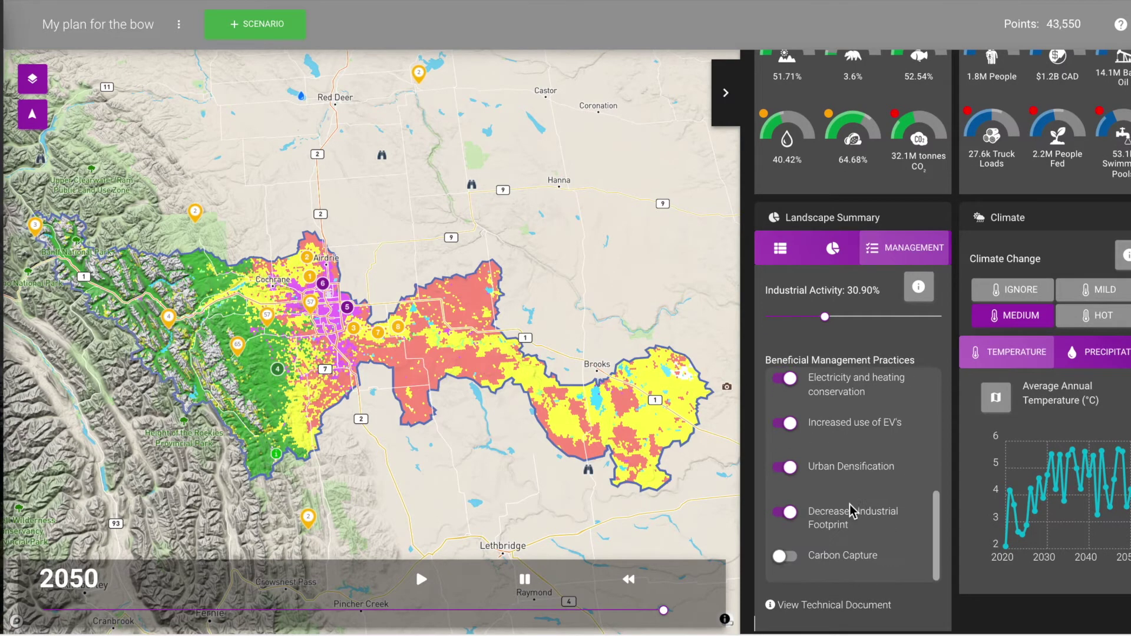
left_click(801, 558)
scroll(890, 543, "up", 1)
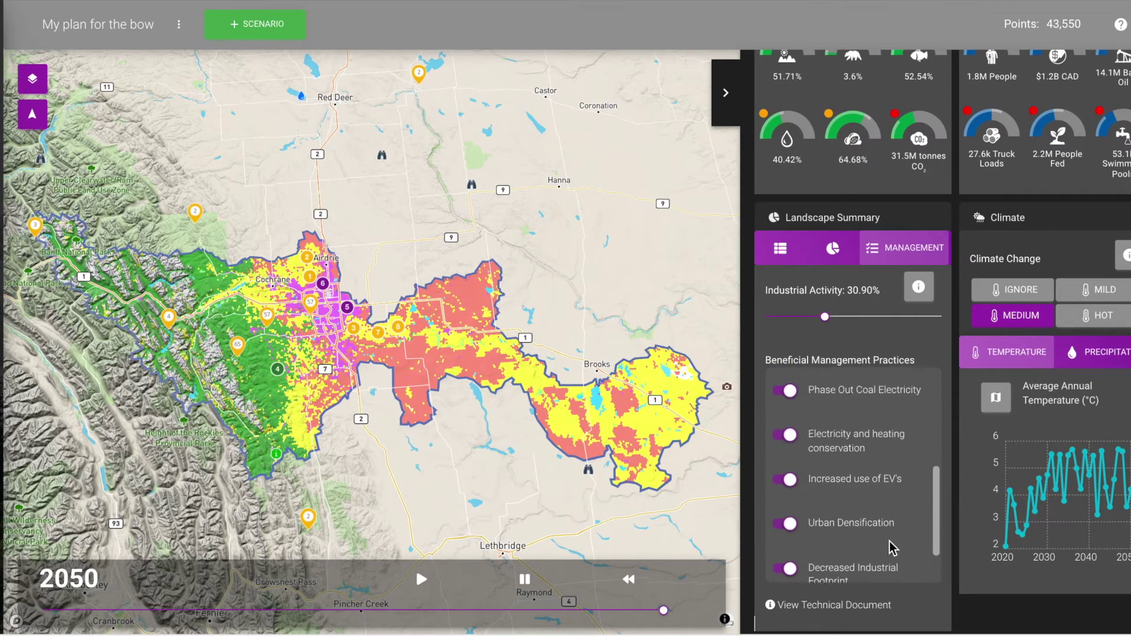
scroll(967, 341, "up", 1)
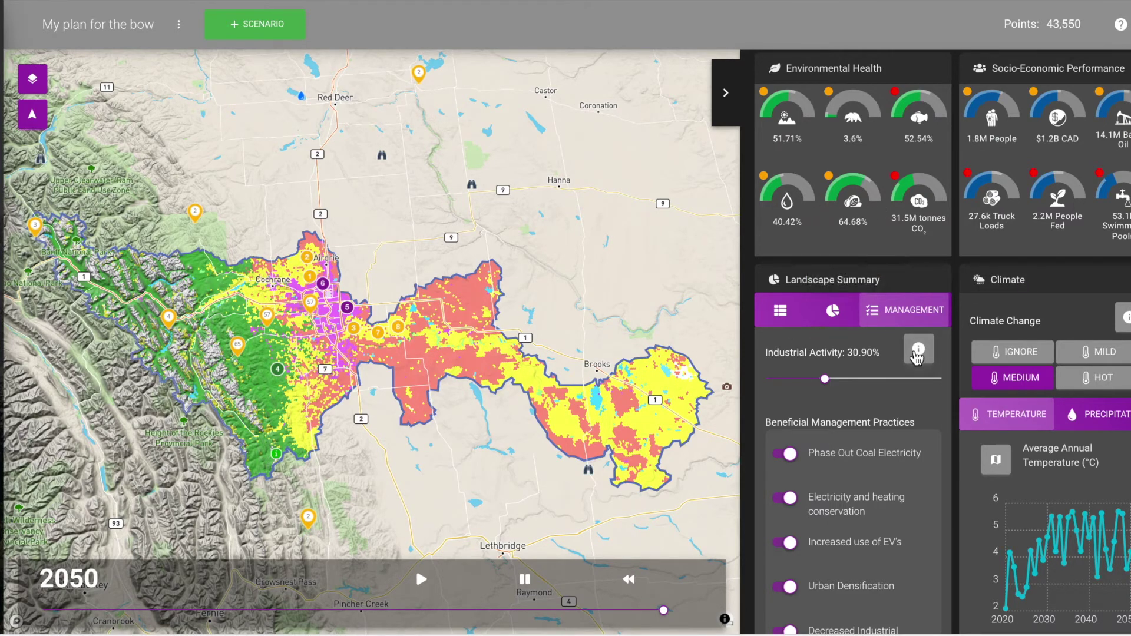
left_click(781, 315)
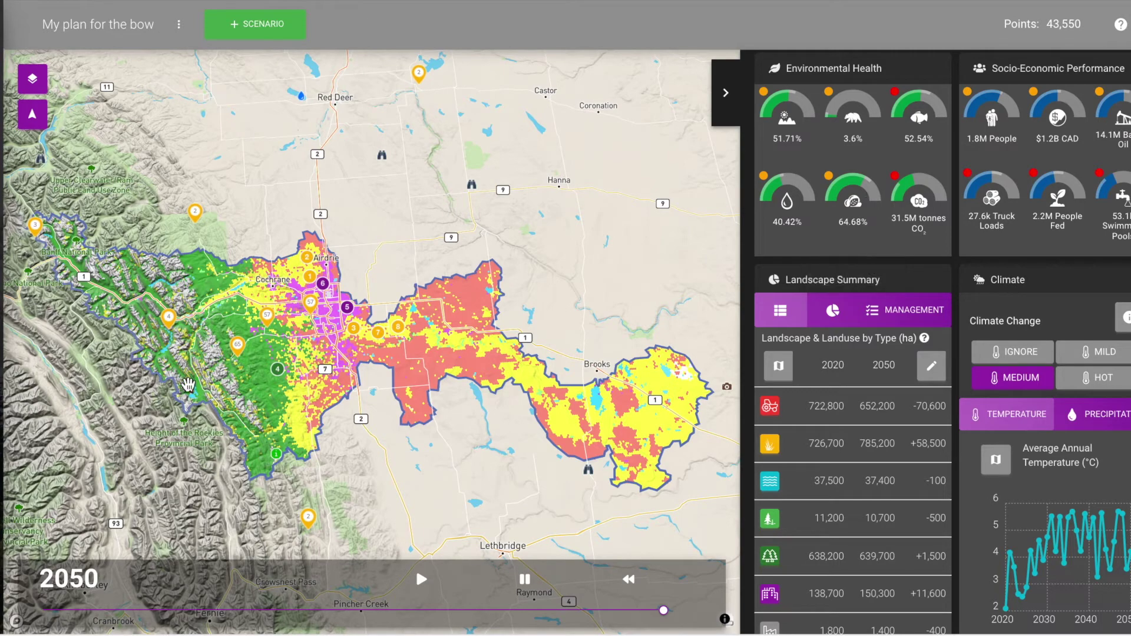
Open the list of saved reports, look through it, and start building a new report.
mouse_move(1, 466)
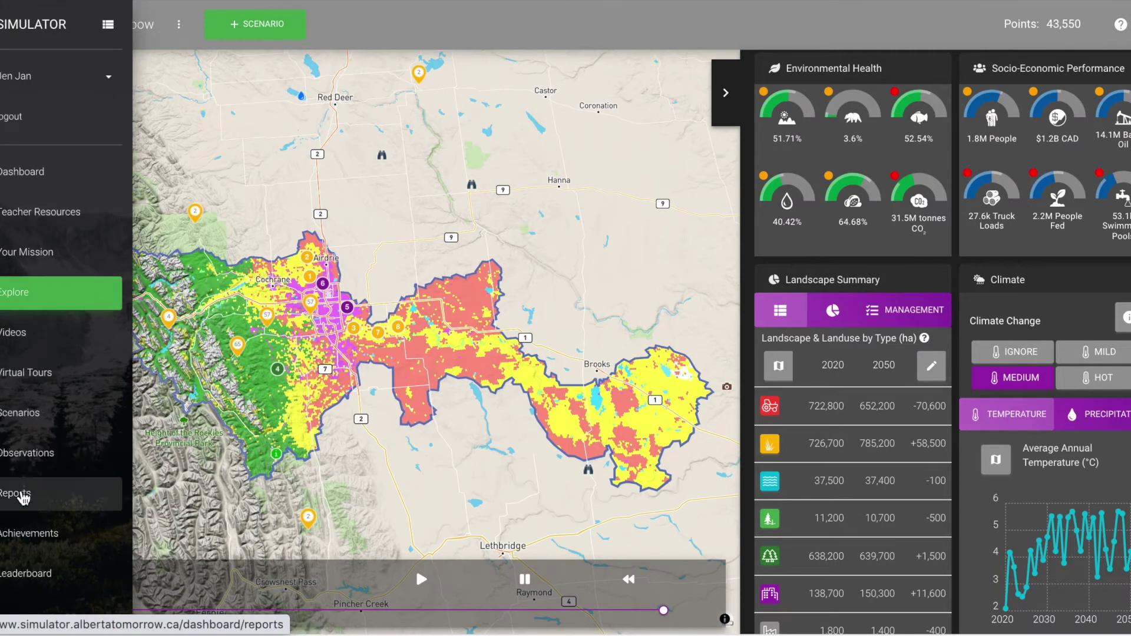
left_click(26, 495)
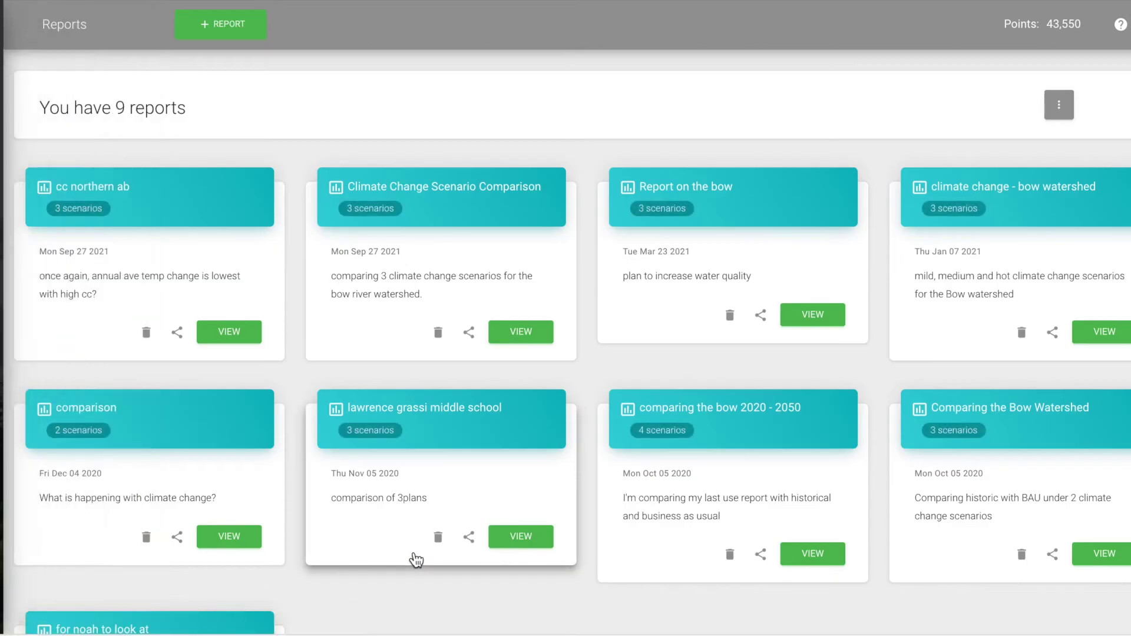
scroll(415, 559, "down", 4)
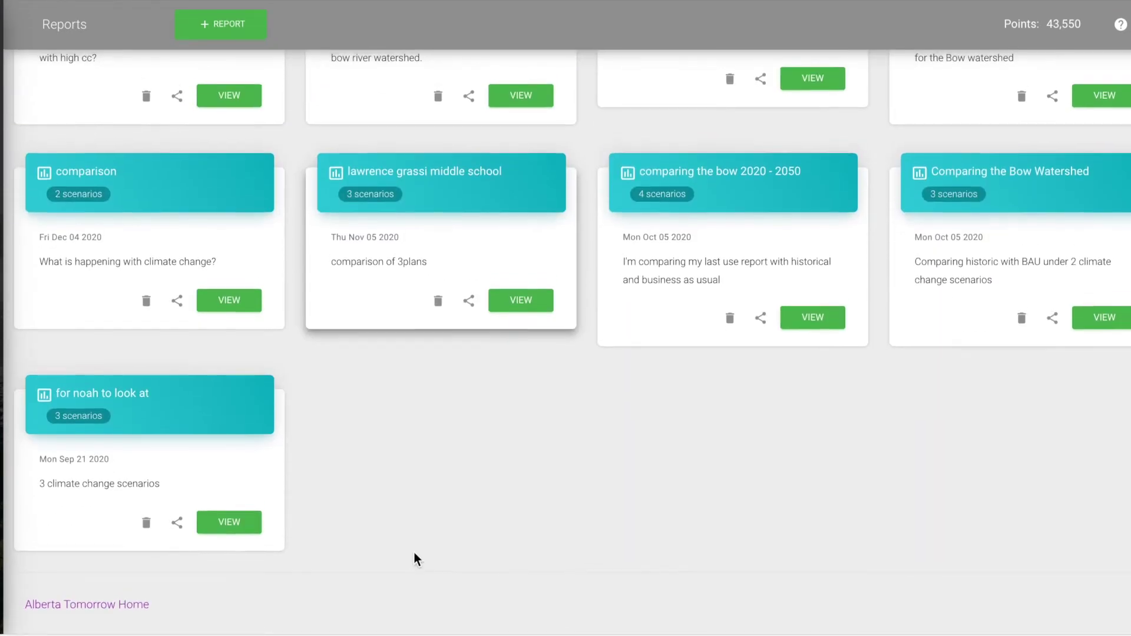
scroll(415, 554, "up", 4)
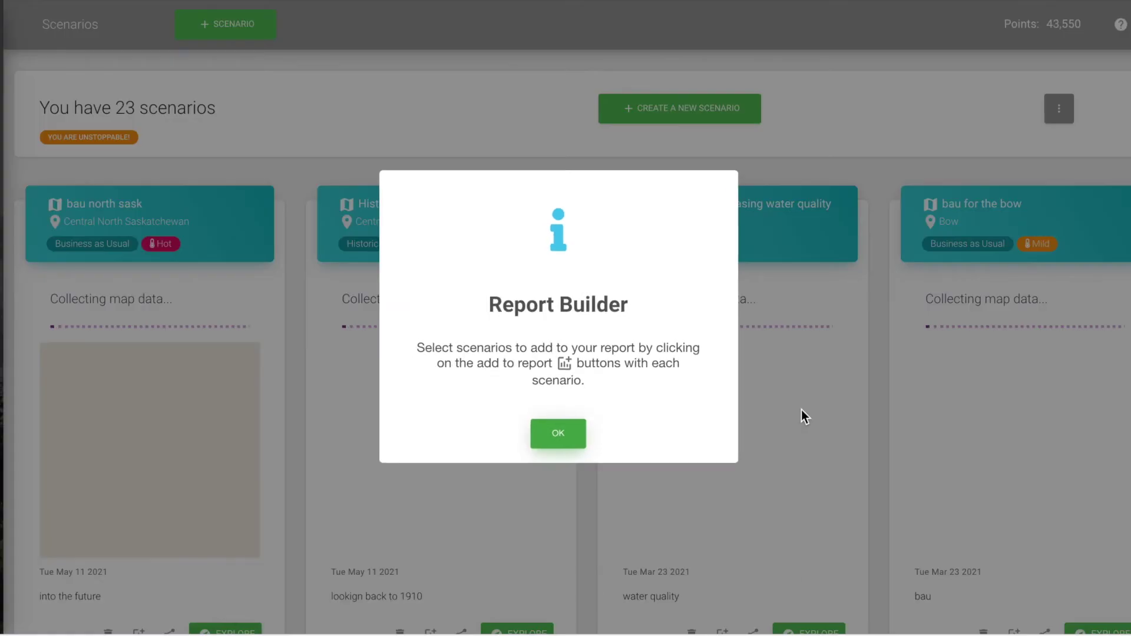
Add the Historic Bow, BAU BOw and My plan for the bow scenarios to the report and launch it.
left_click(559, 434)
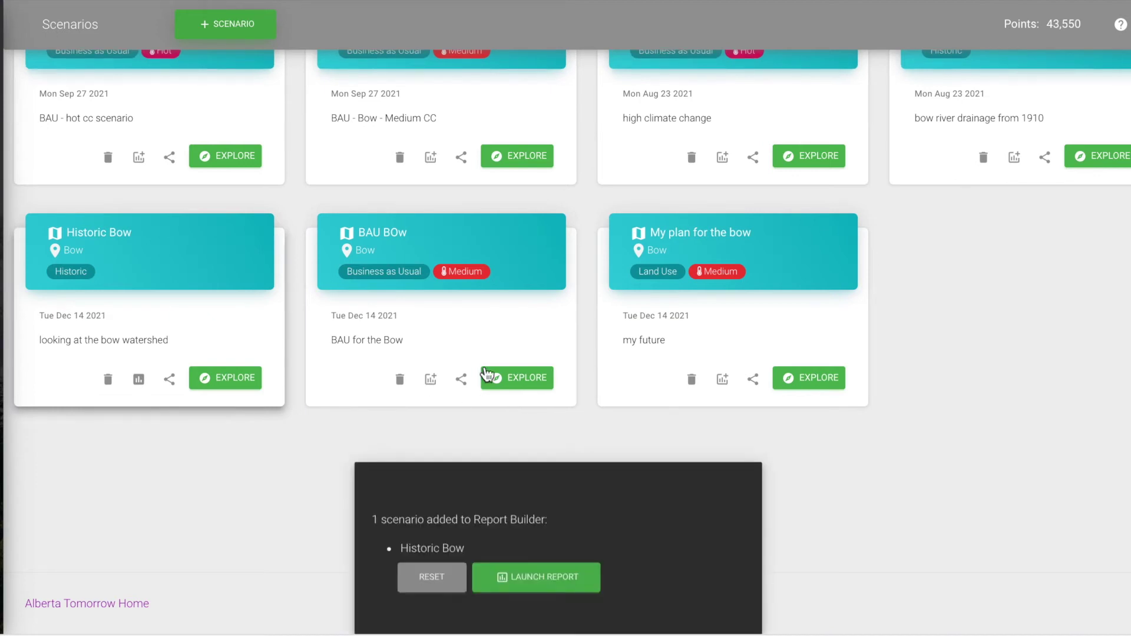
left_click(722, 379)
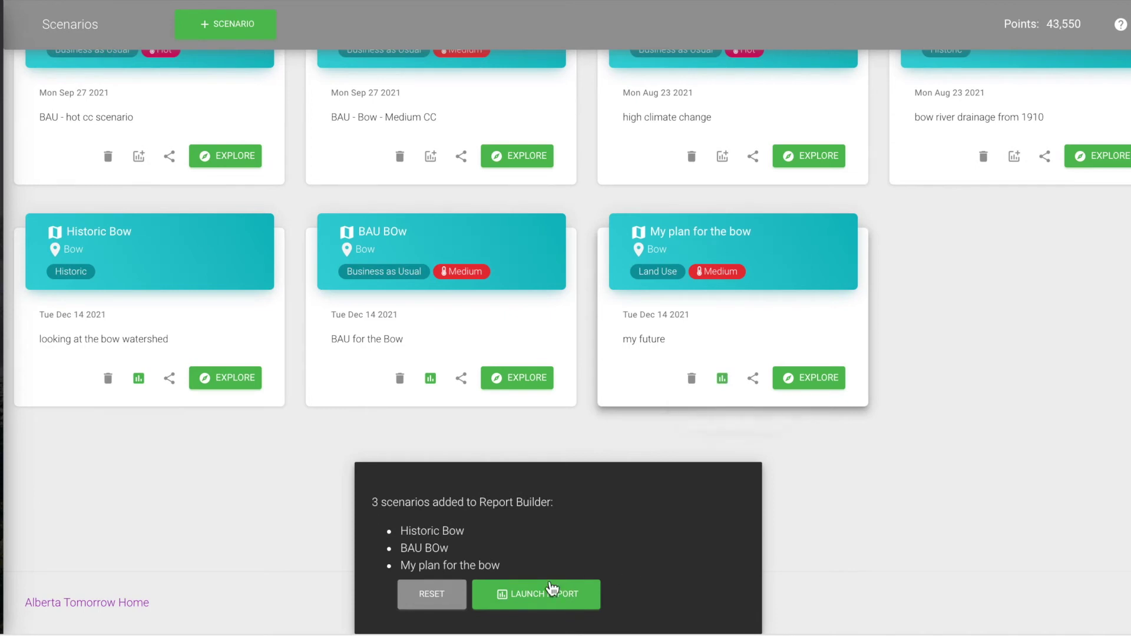
left_click(534, 601)
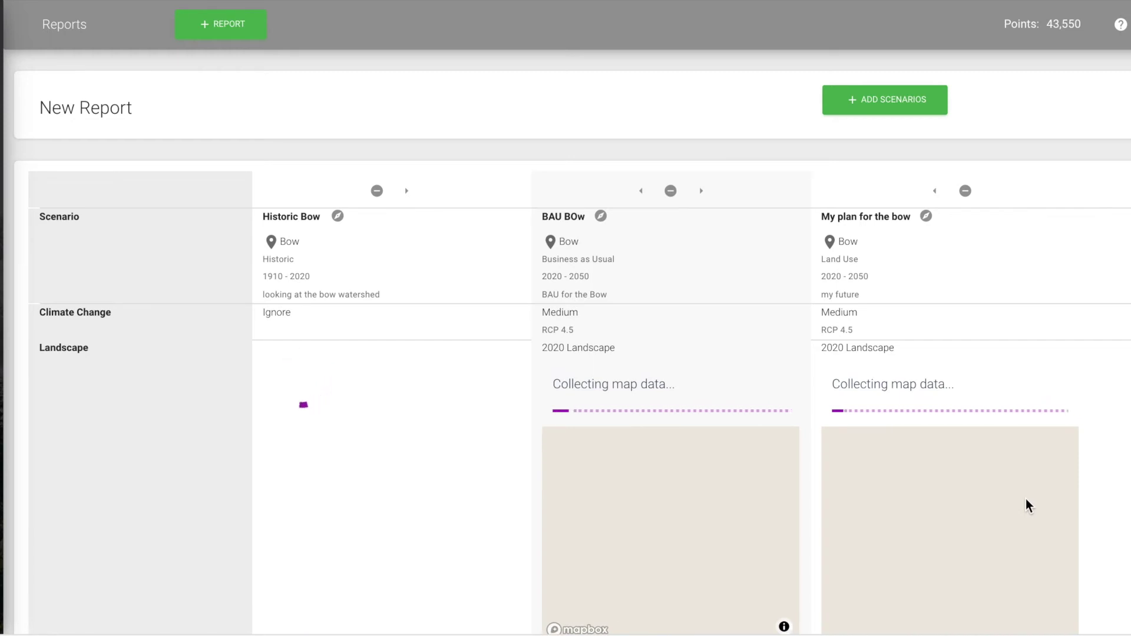
Review the report's comparison of landscape maps, land use, indicators, management practices and climate data, down to the fields for saving it.
scroll(1026, 500, "down", 1)
scroll(1026, 500, "down", 1)
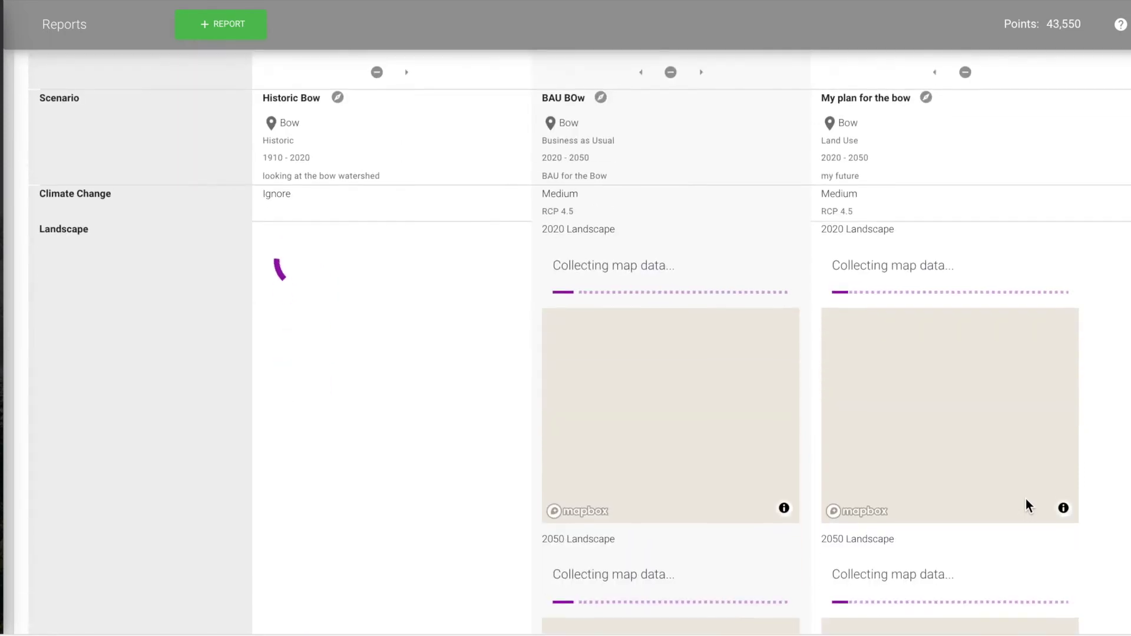
scroll(1027, 507, "down", 3)
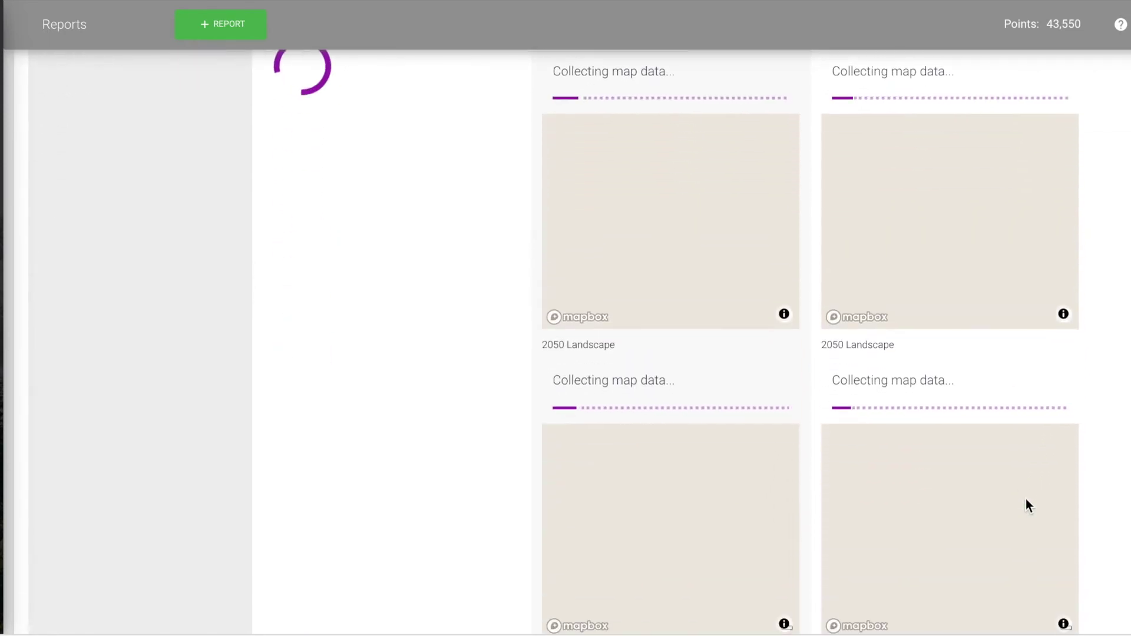
scroll(1026, 500, "down", 3)
scroll(1026, 499, "down", 3)
scroll(1026, 506, "down", 5)
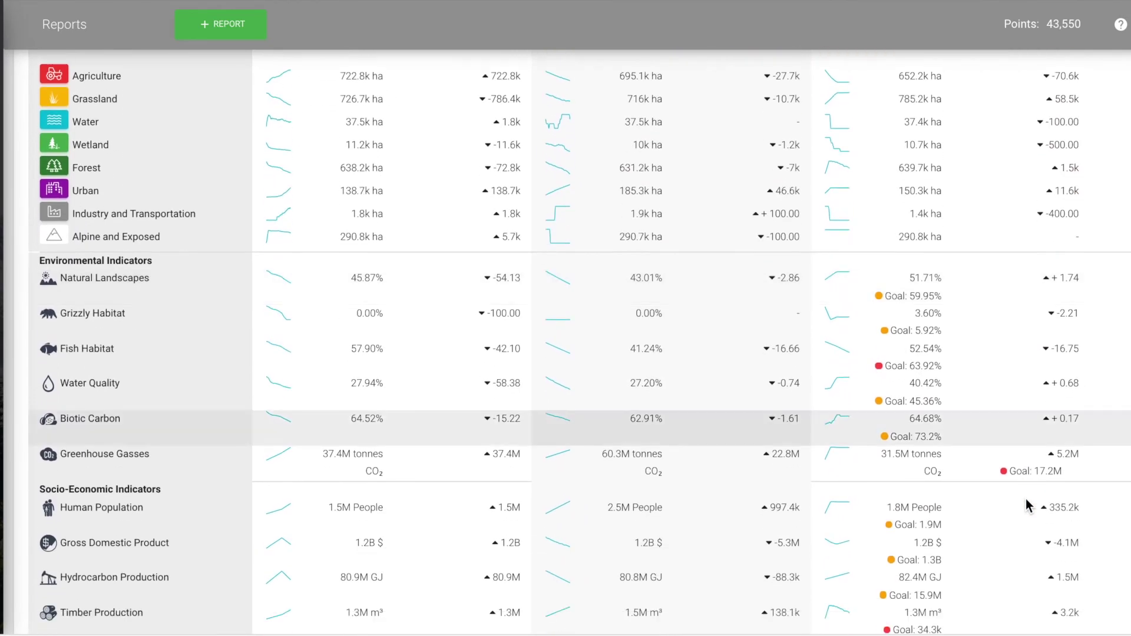
scroll(1026, 506, "down", 1)
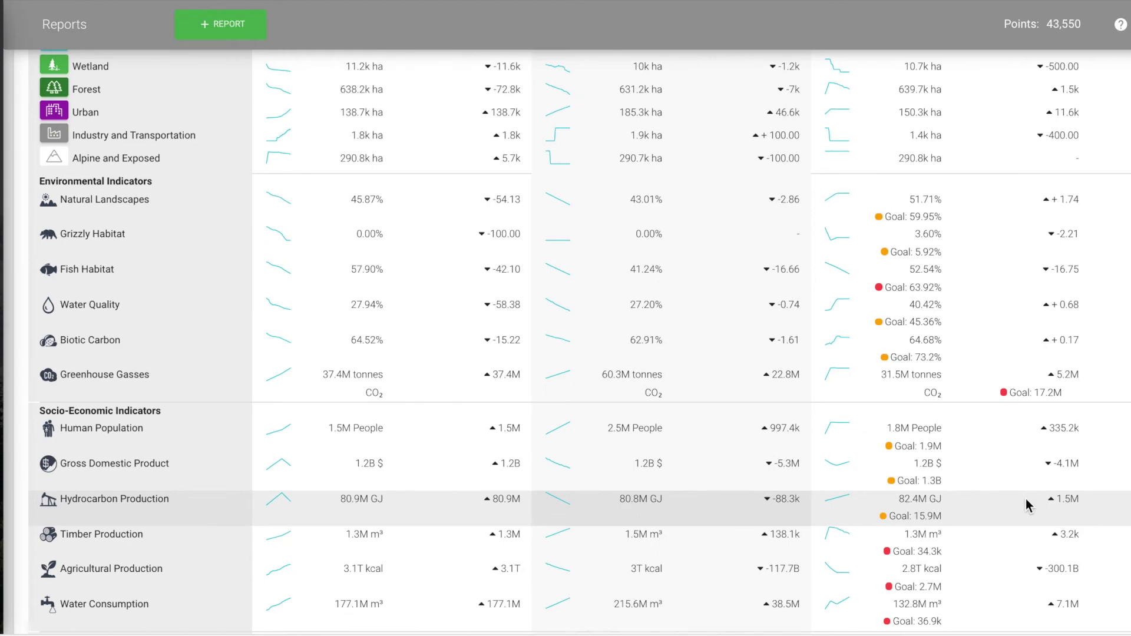
scroll(1028, 506, "down", 15)
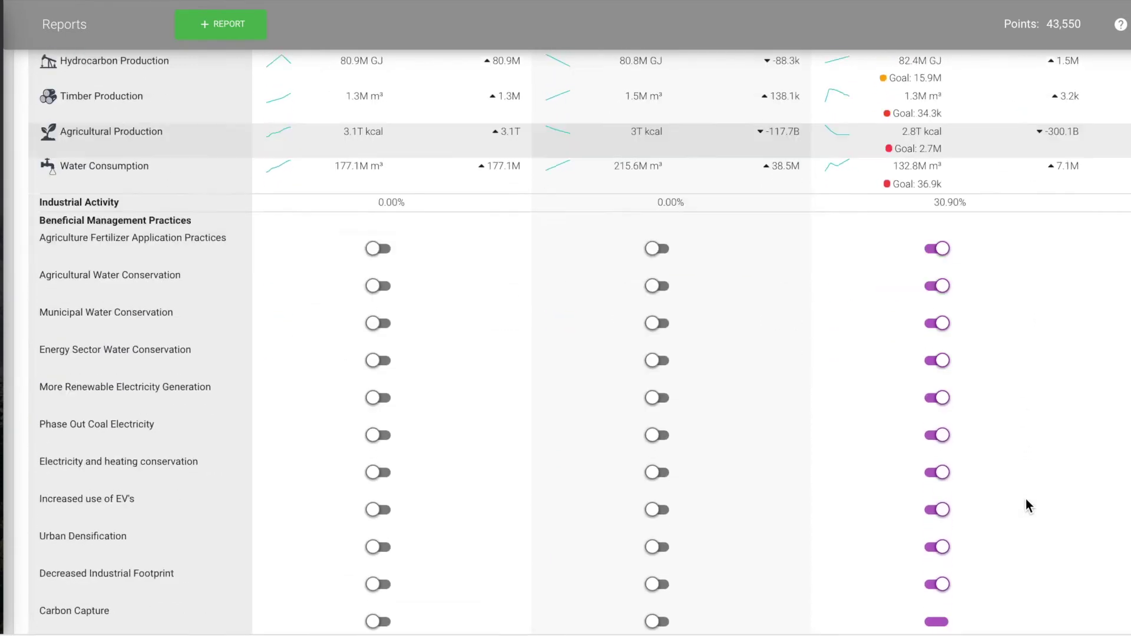
scroll(1027, 505, "down", 1)
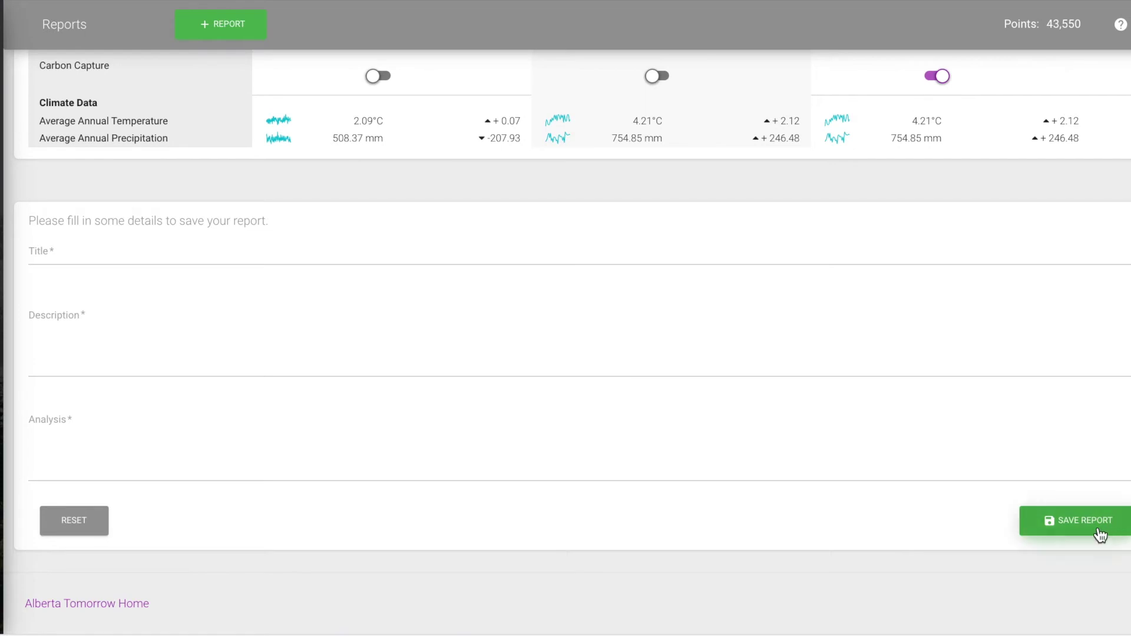
scroll(832, 553, "up", 20)
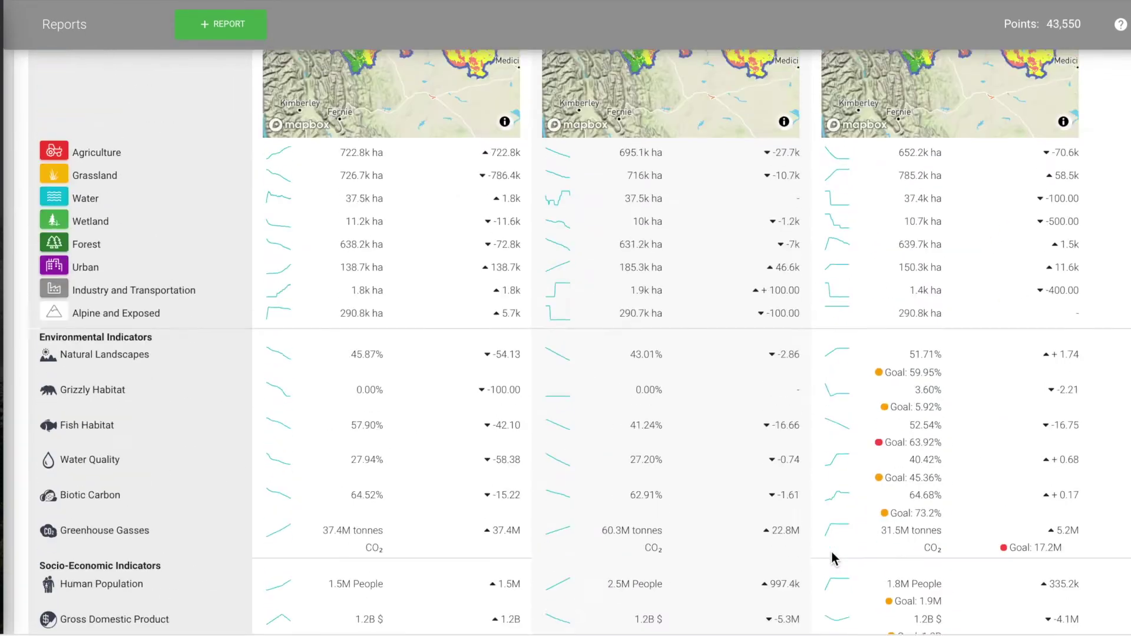
scroll(832, 559, "up", 2)
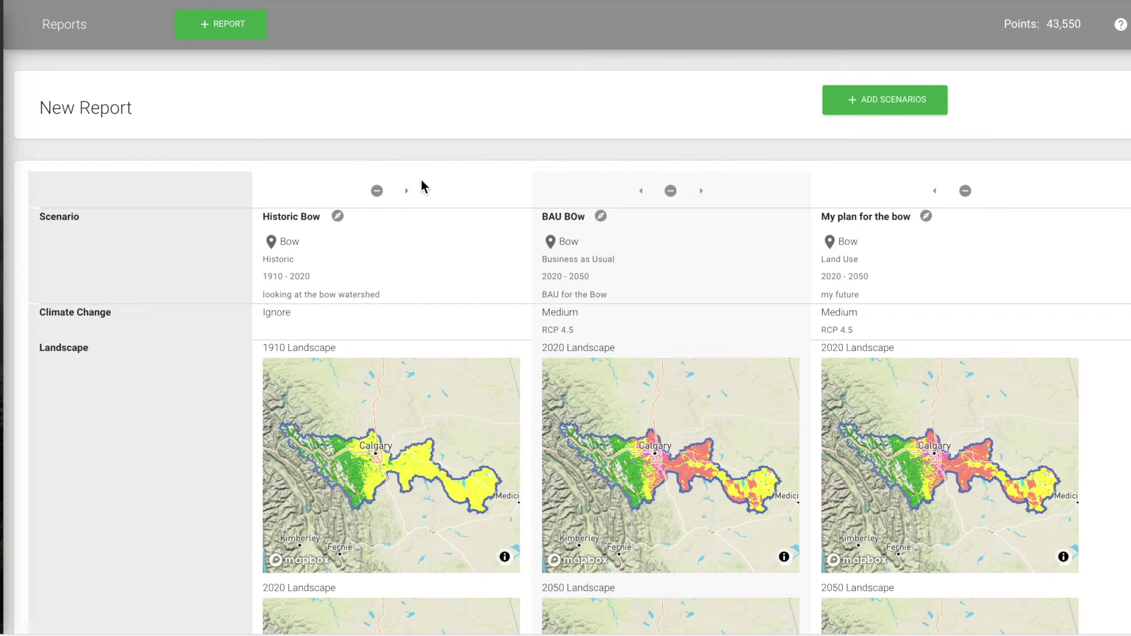
Open the collection of virtual tours and look over the available tours.
mouse_move(6, 290)
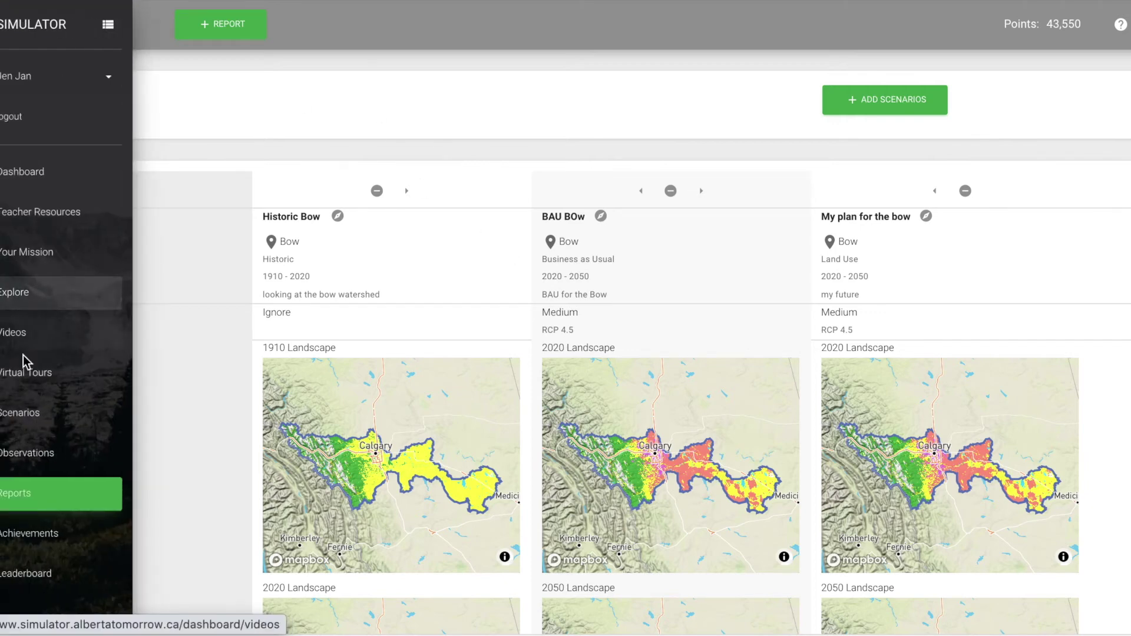
left_click(26, 375)
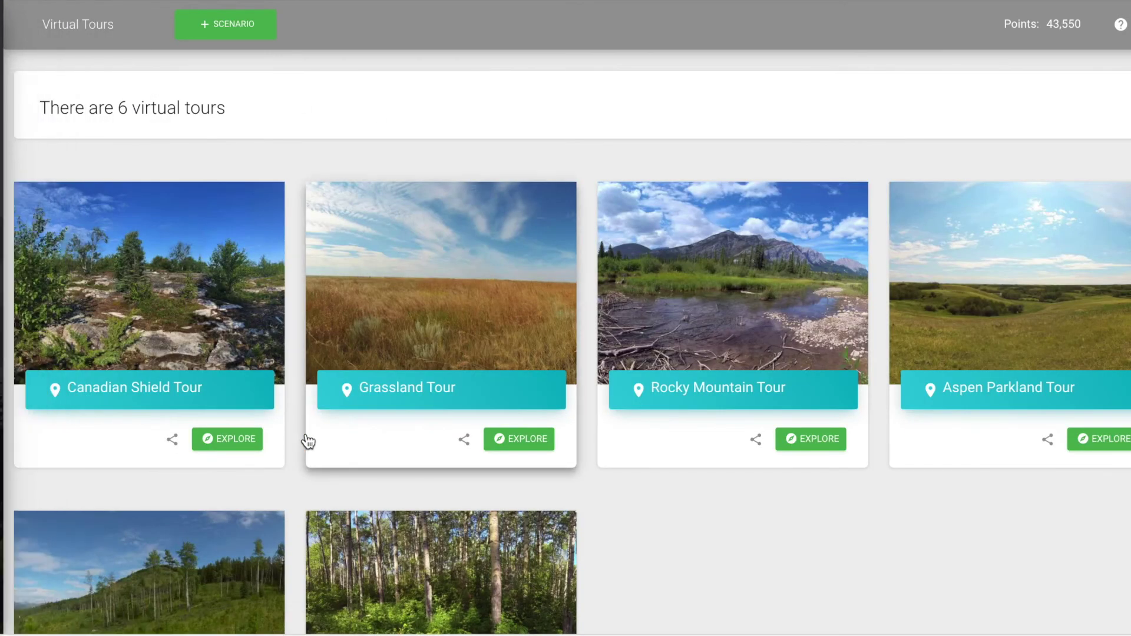
mouse_move(30, 445)
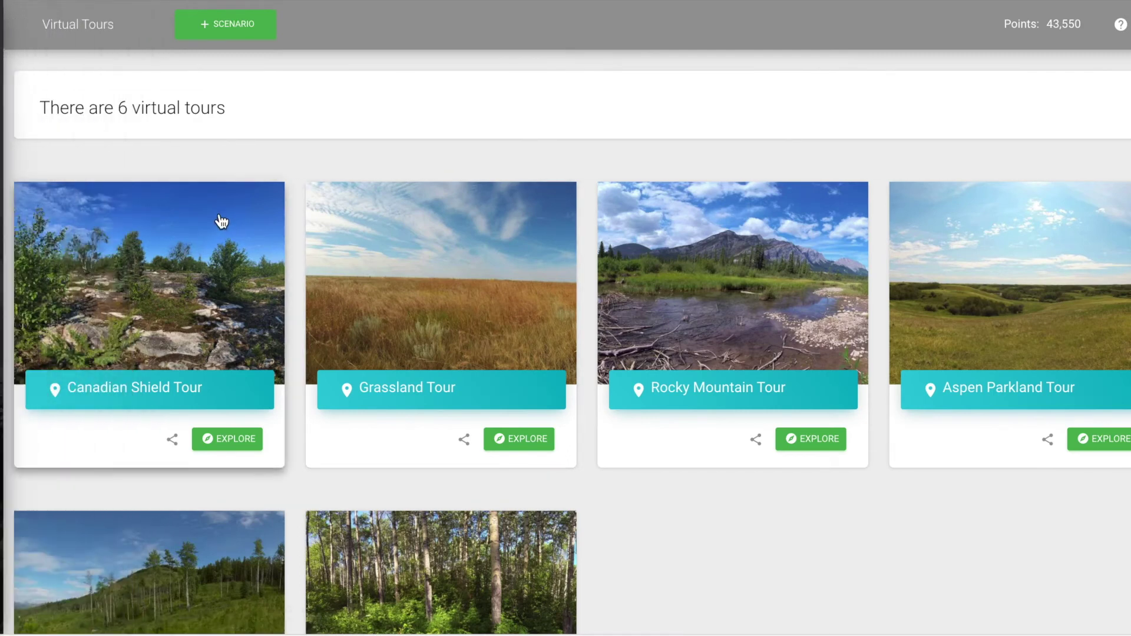
mouse_move(35, 372)
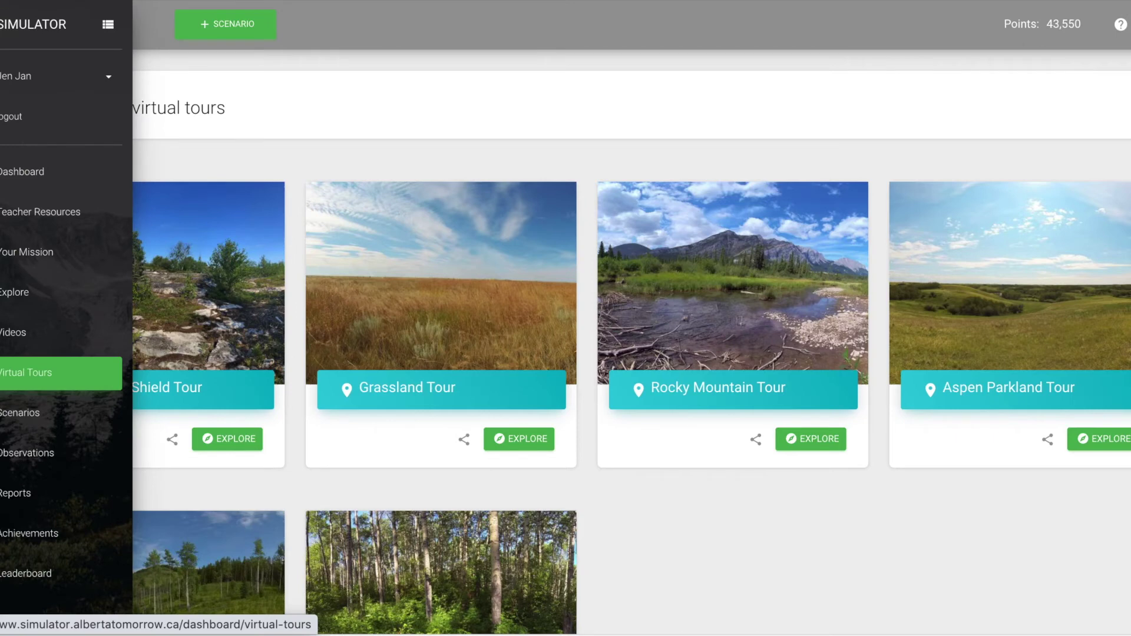